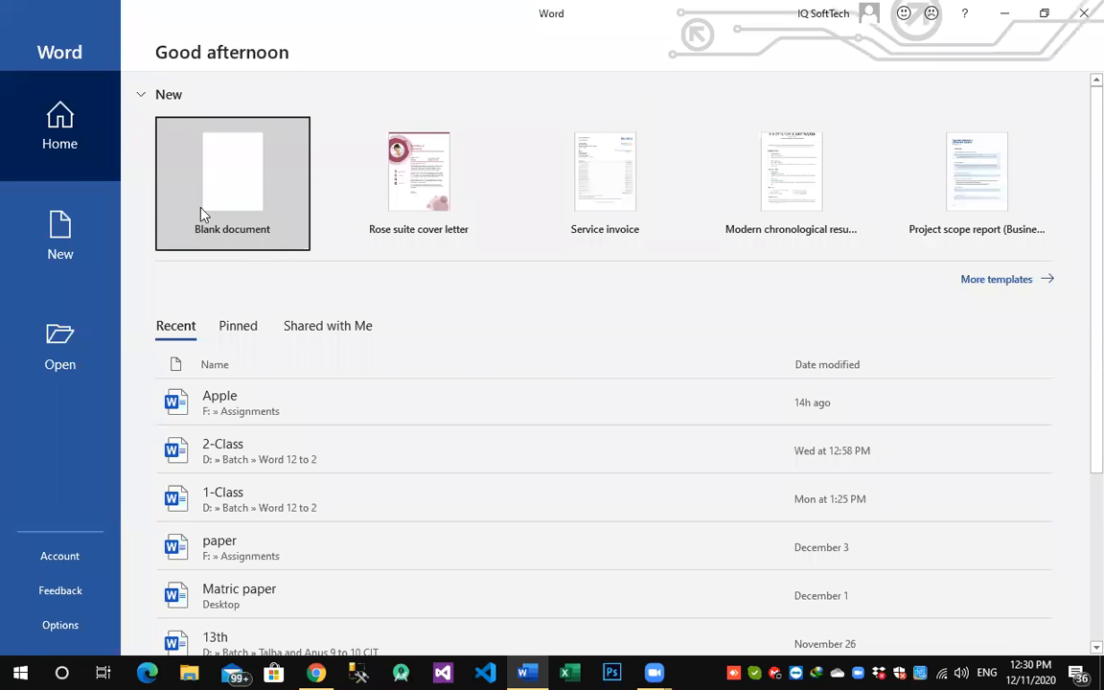
- Create a new blank document and view the text sorting options without sorting anything
click(244, 184)
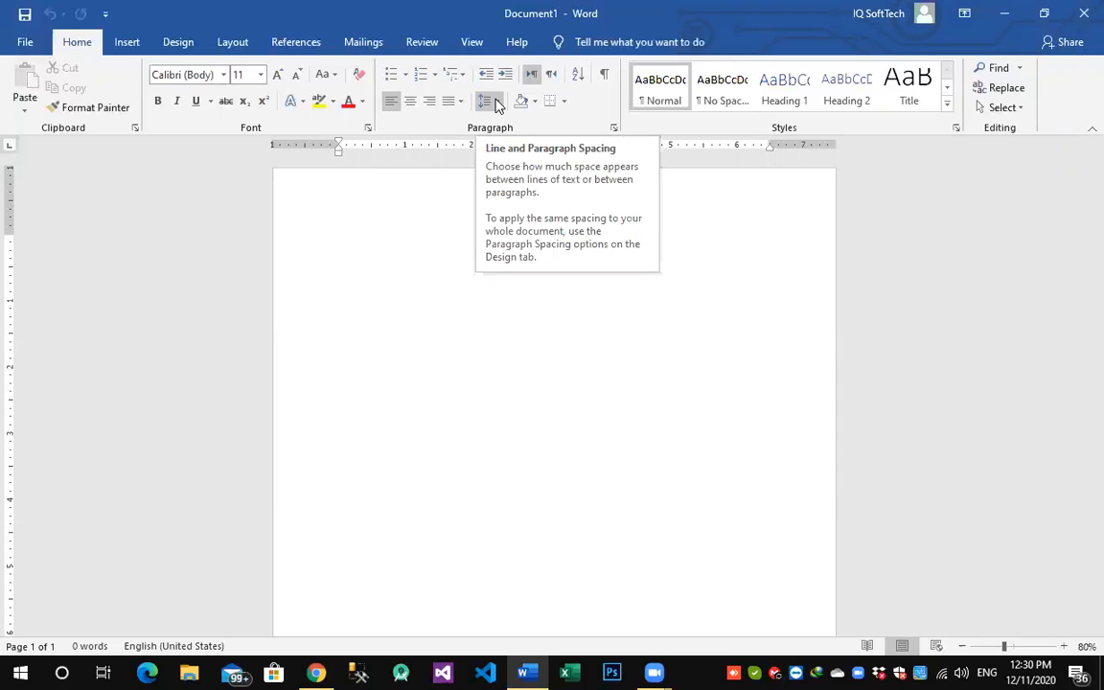
click(579, 74)
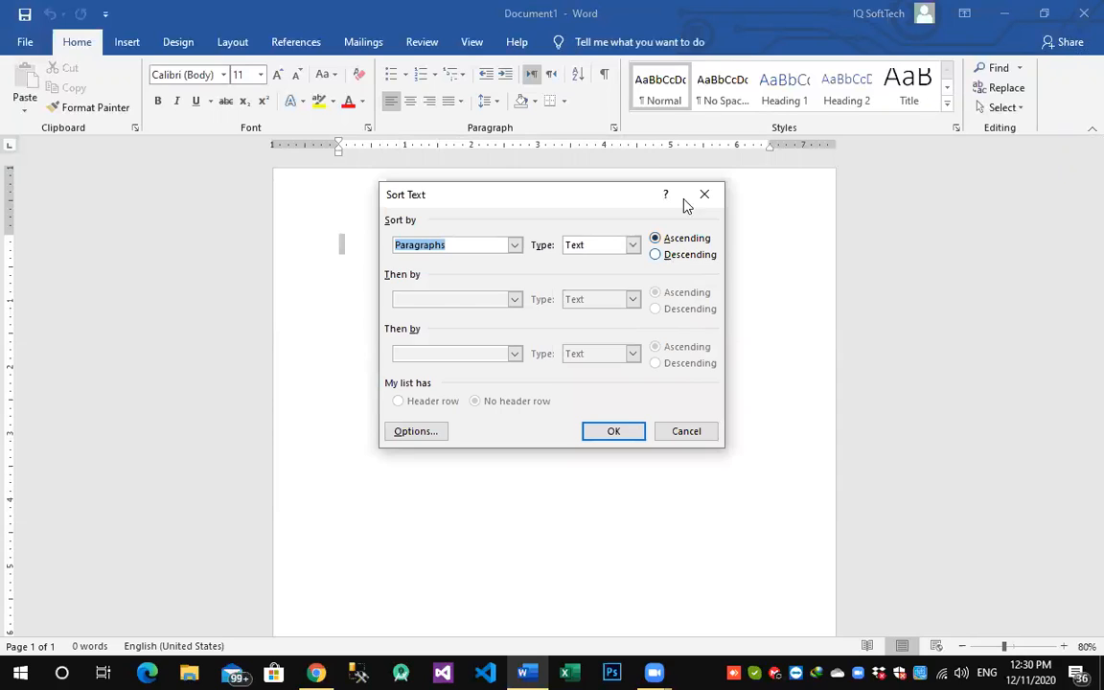
key(Escape)
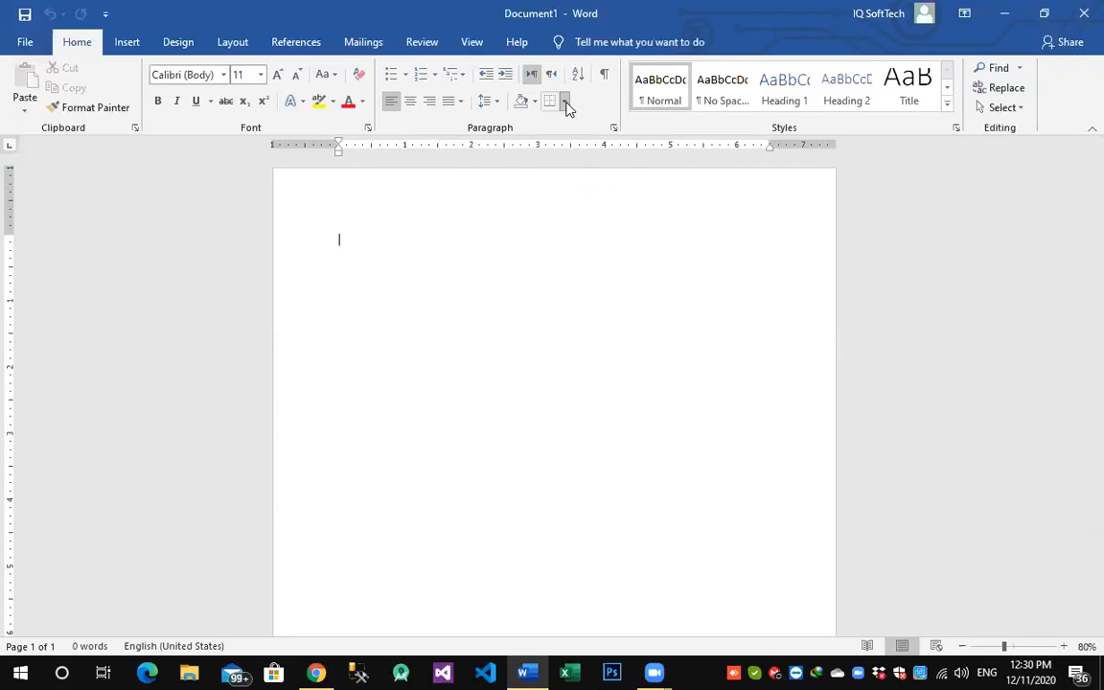
- Try a bottom border on the empty paragraph, previewing shading colours, and remove it with No Border
click(565, 101)
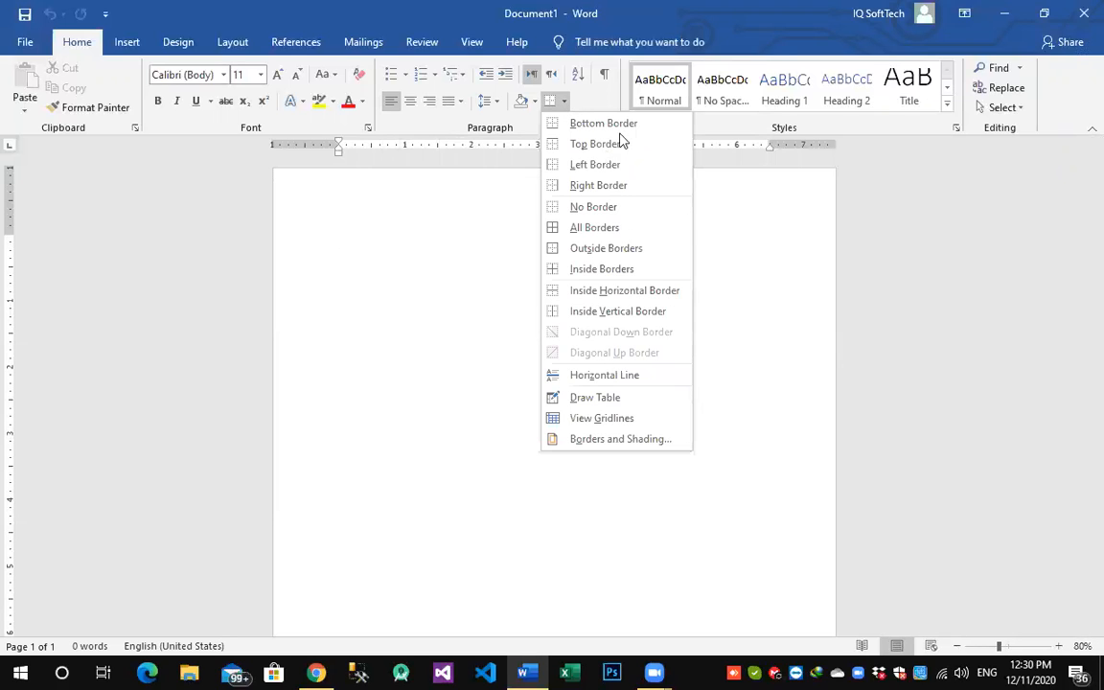
click(554, 104)
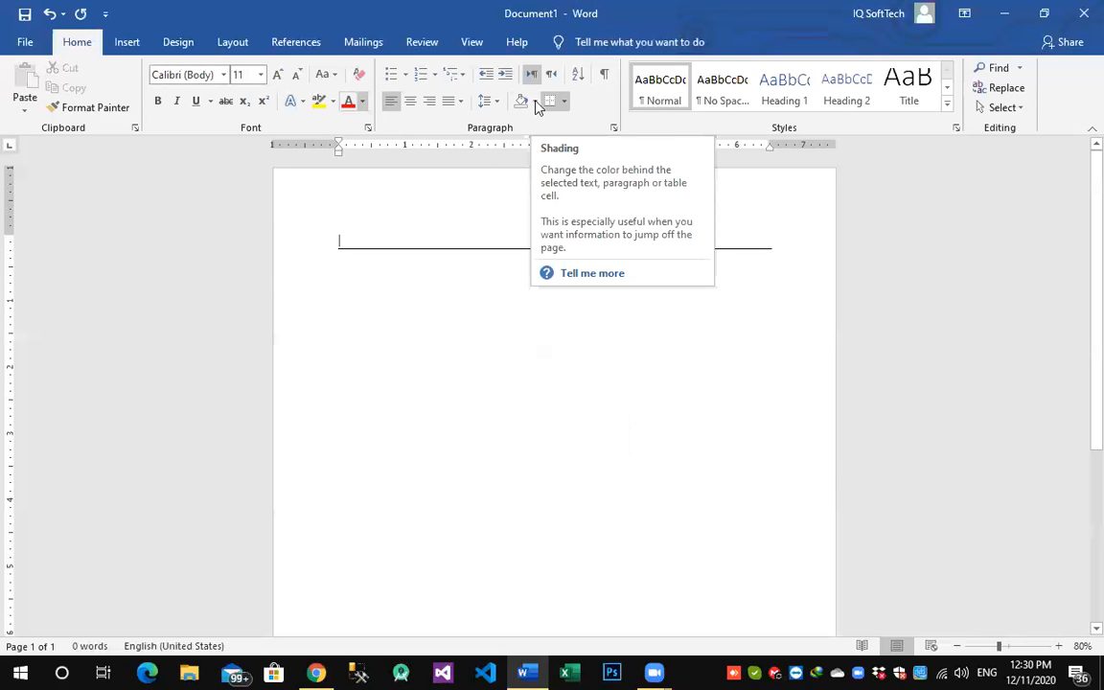
click(534, 101)
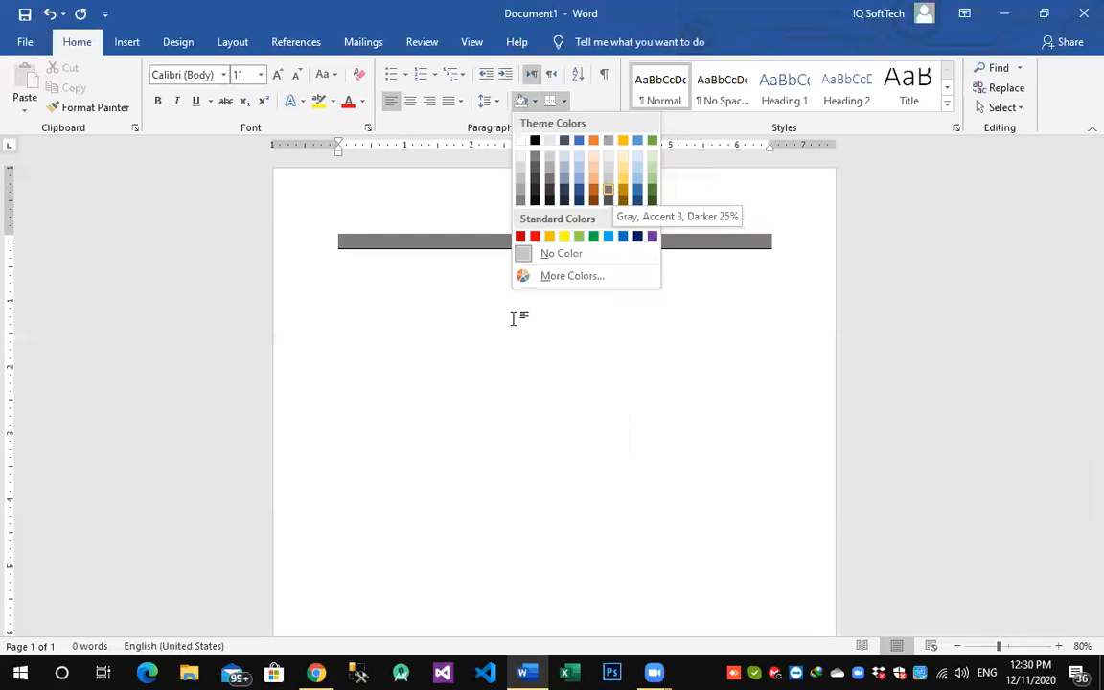
click(565, 101)
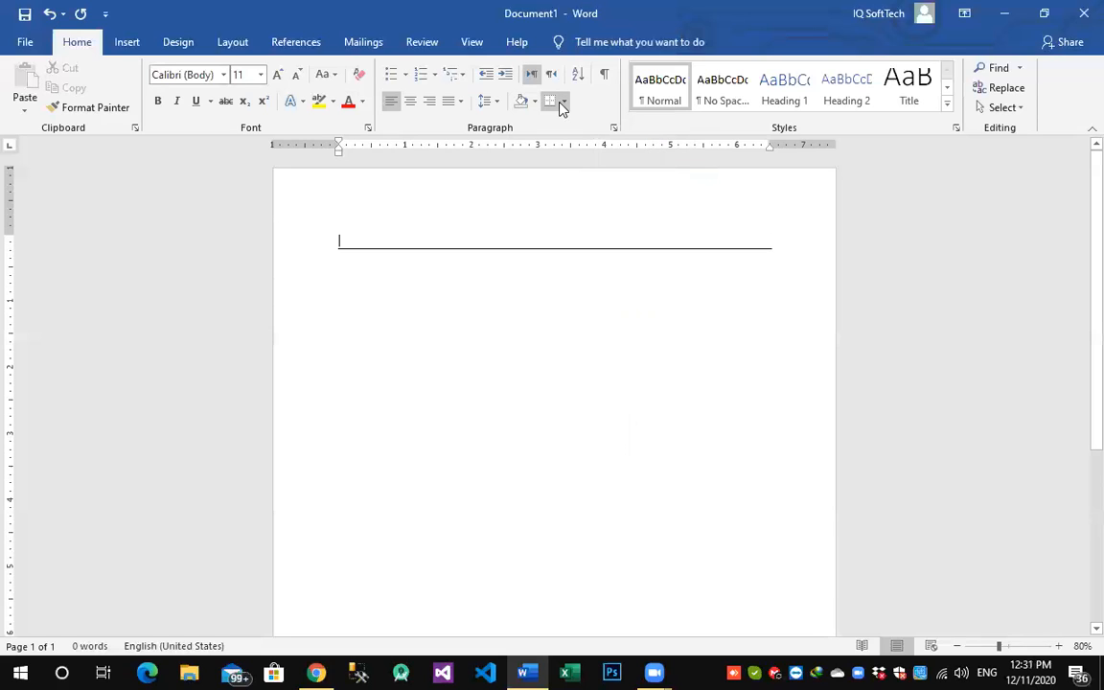
click(574, 207)
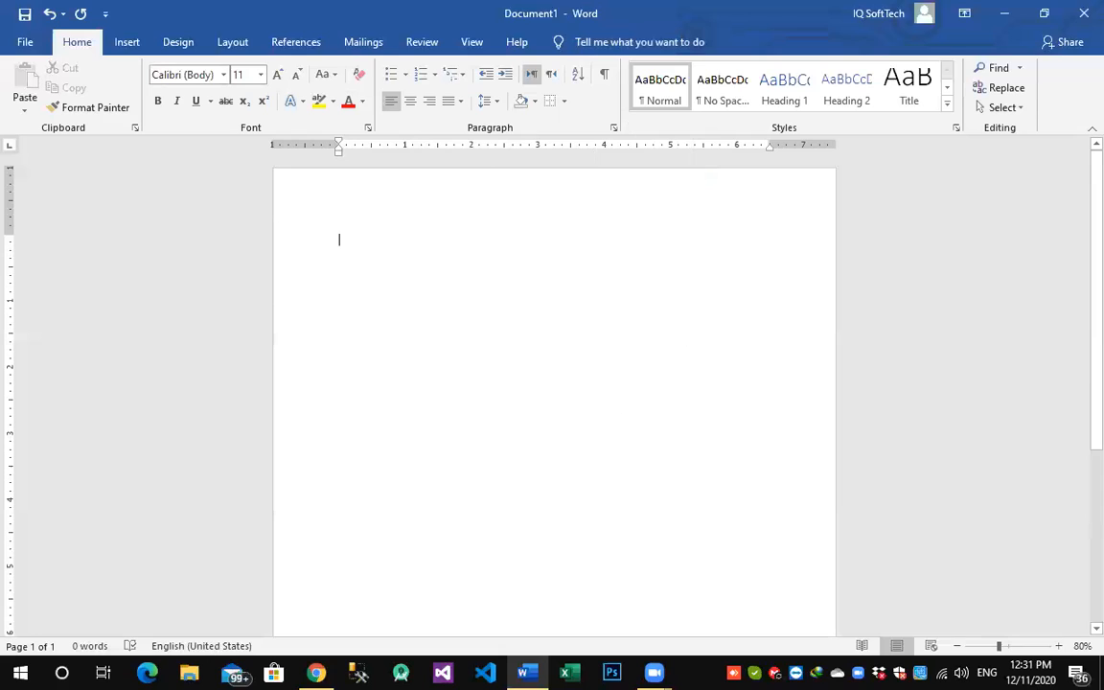
- Fill the document with sample paragraphs using the formula =rand()
text(=rand()
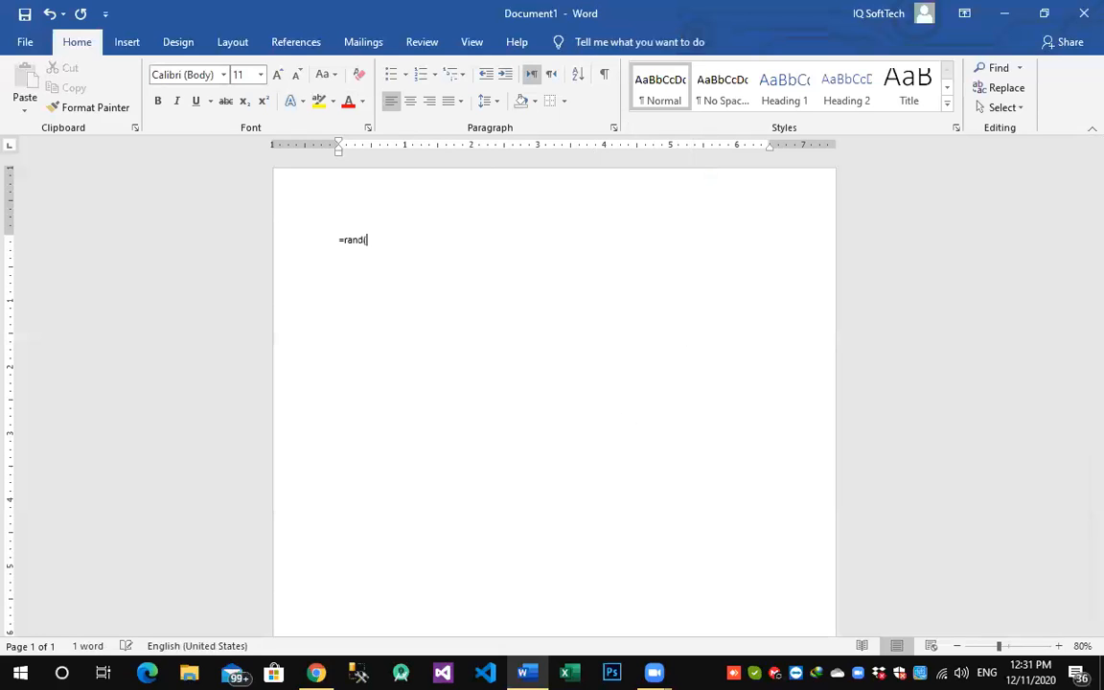
text())
scroll(431, 252, up, 2)
scroll(431, 252, up, 2)
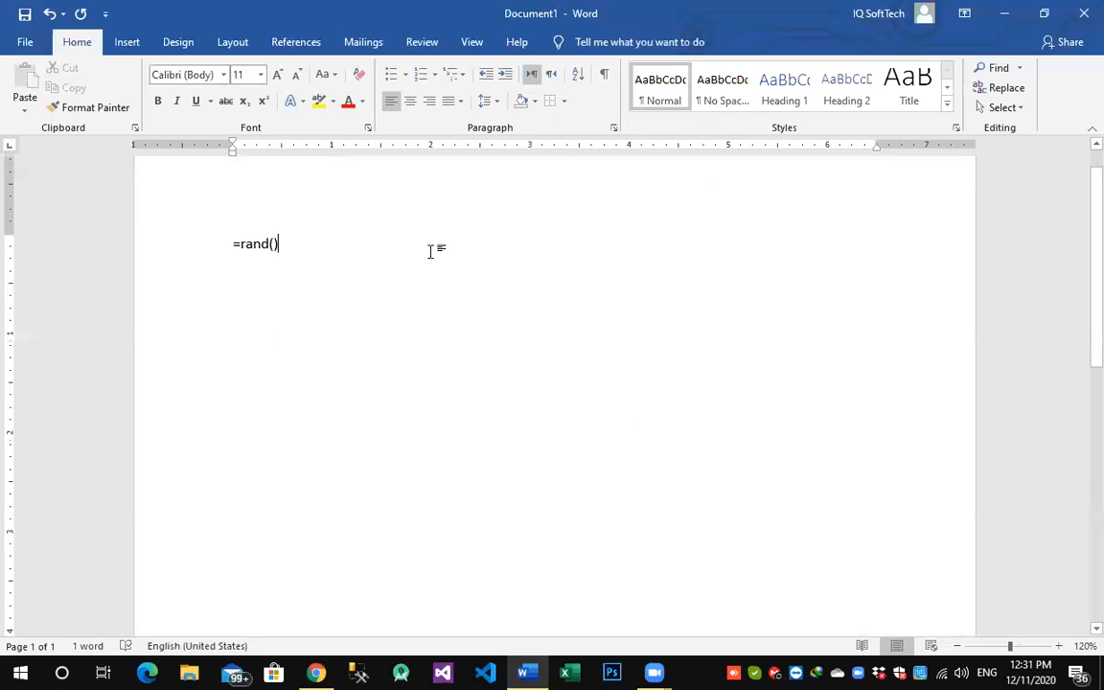
scroll(430, 252, up, 2)
scroll(430, 252, up, 2)
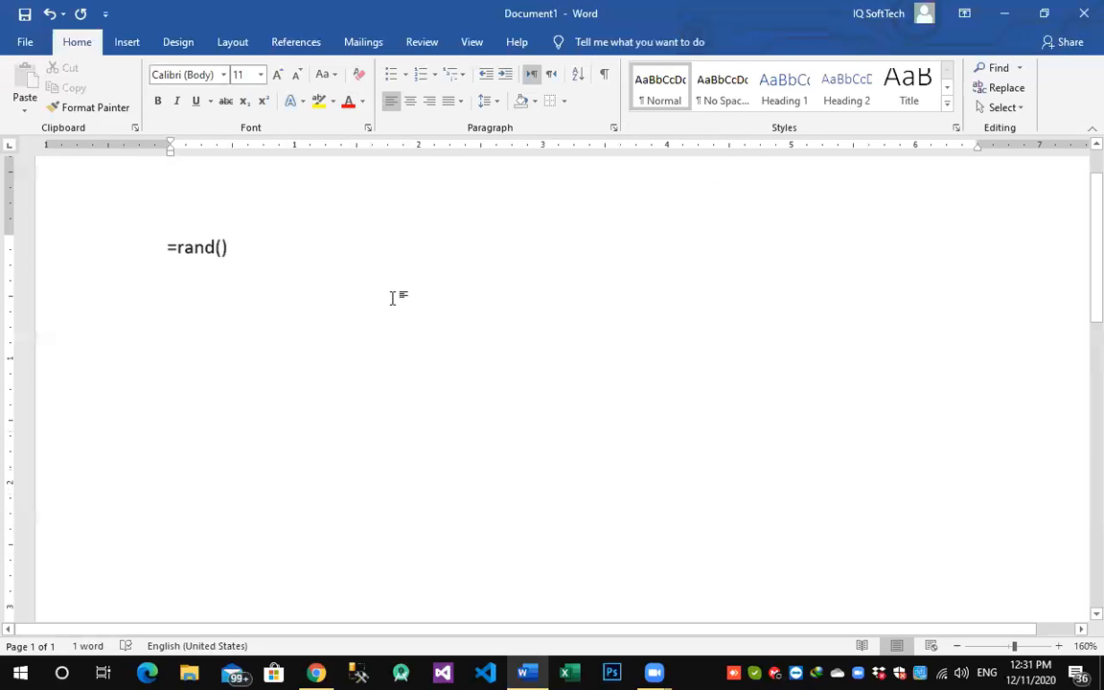
key(Return)
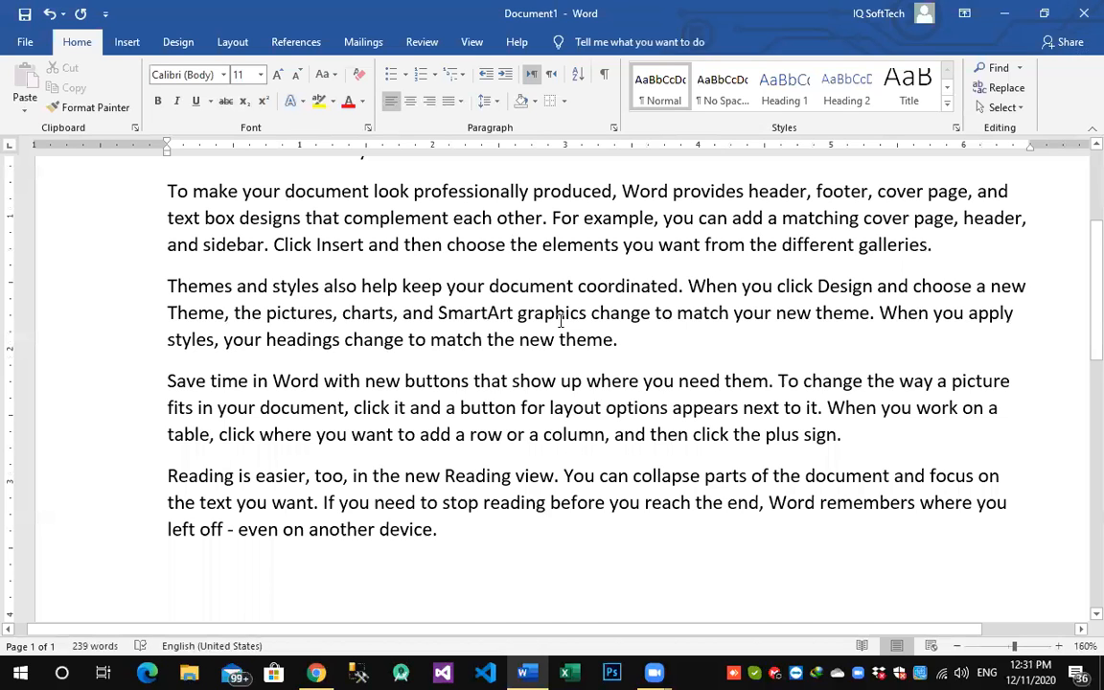
- Begin a new style from the current formatting, name it New, and open its full formatting settings
scroll(503, 403, up, 3)
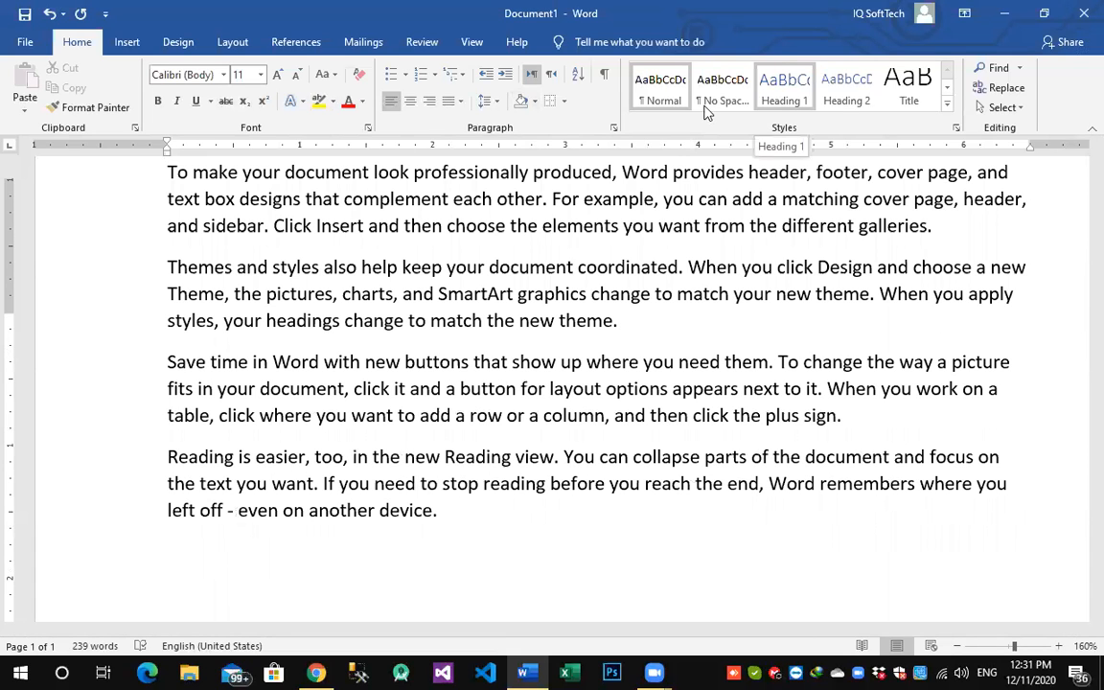
click(947, 103)
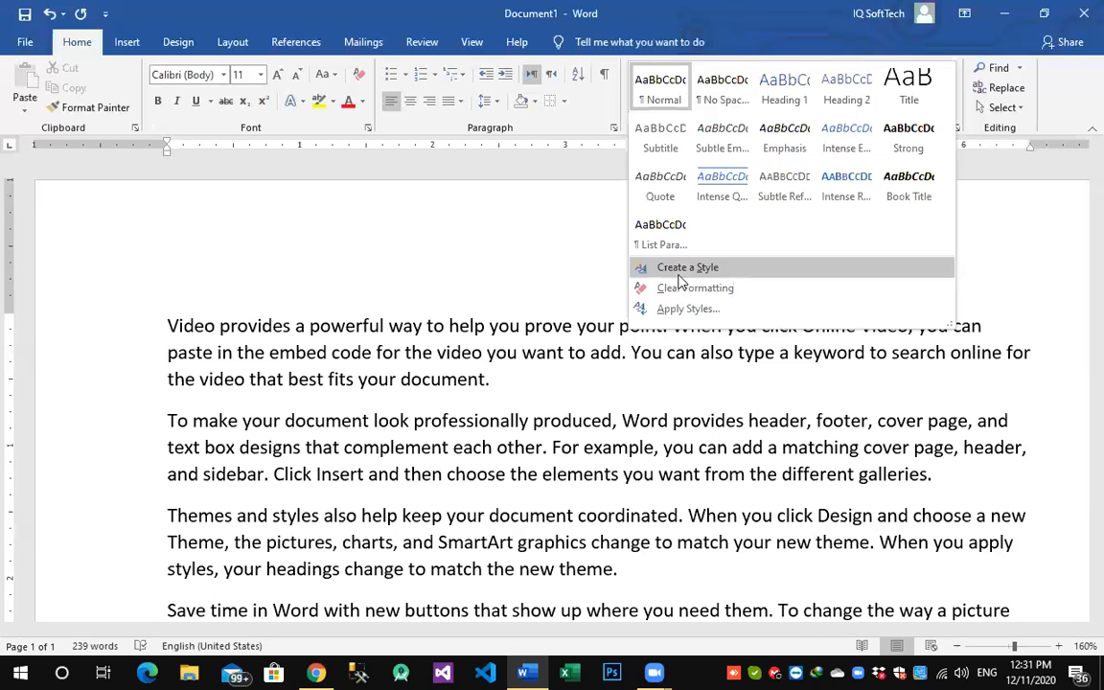
click(679, 274)
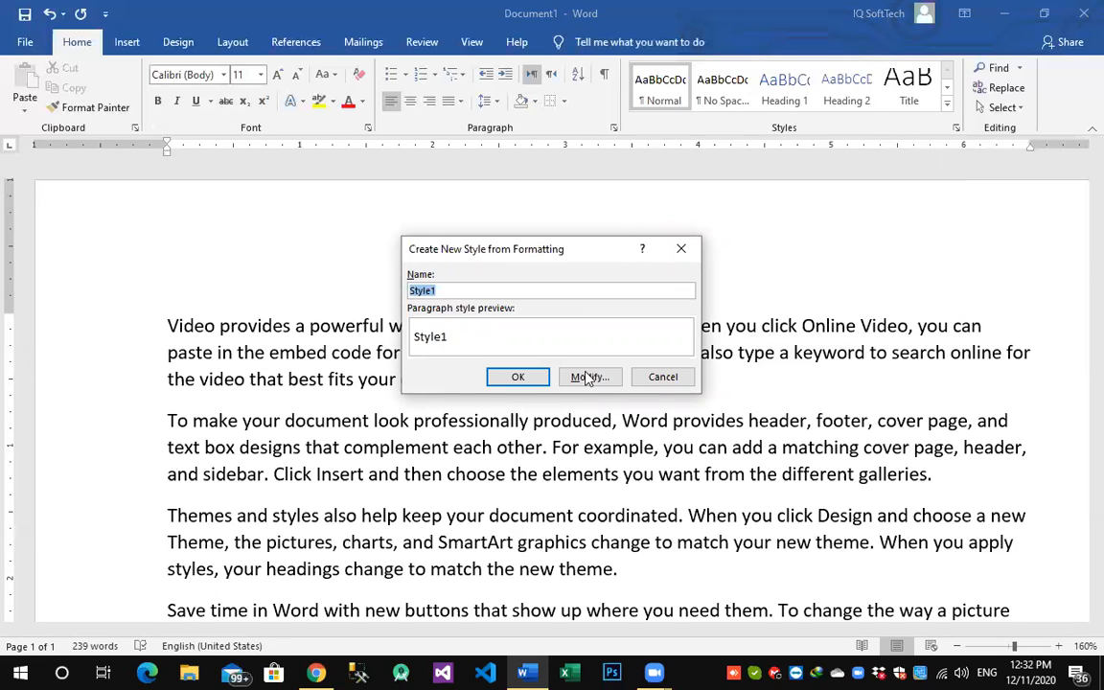
key(alt+m)
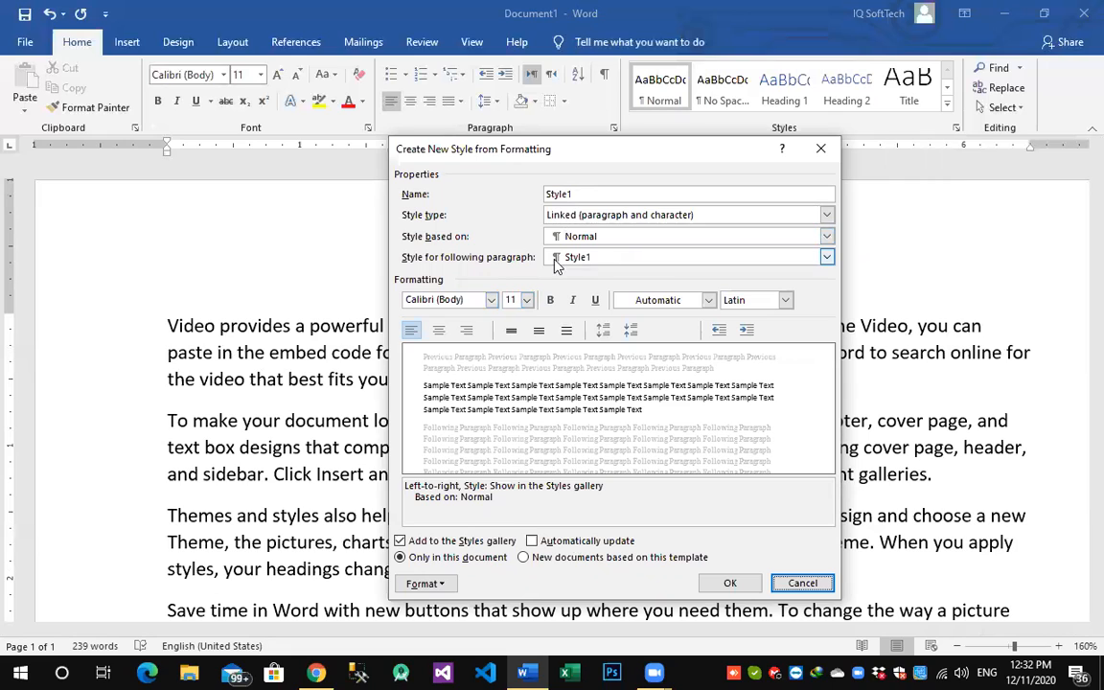
key(Escape)
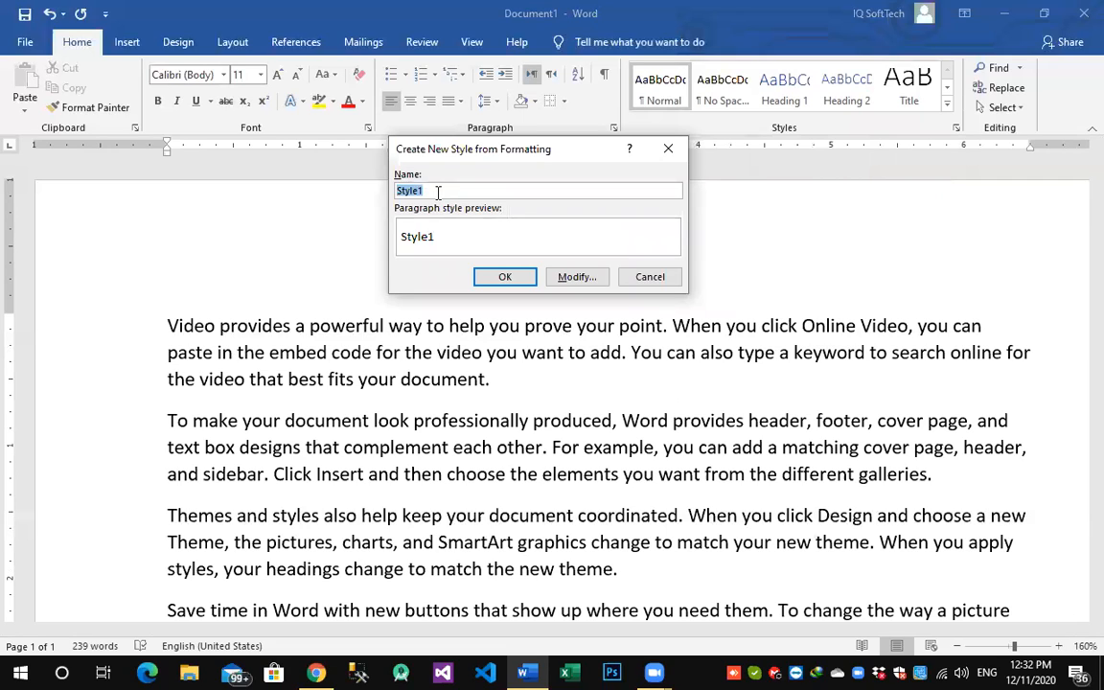
text(New)
click(577, 277)
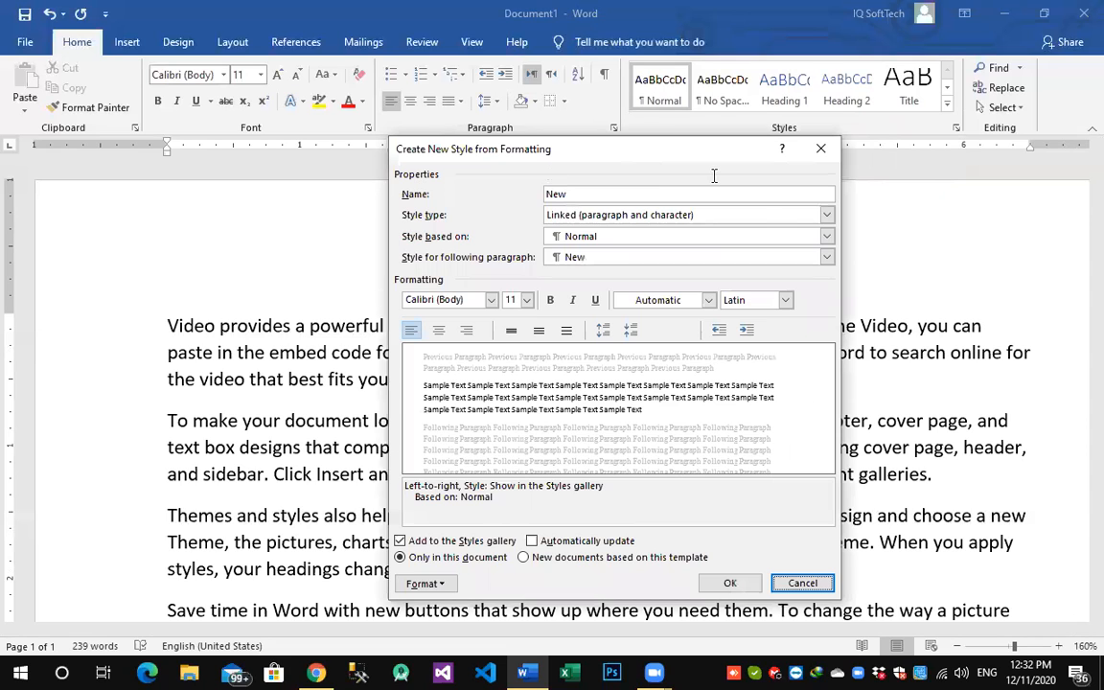
- Set the style type of the New style to Paragraph
drag(622, 148, 740, 125)
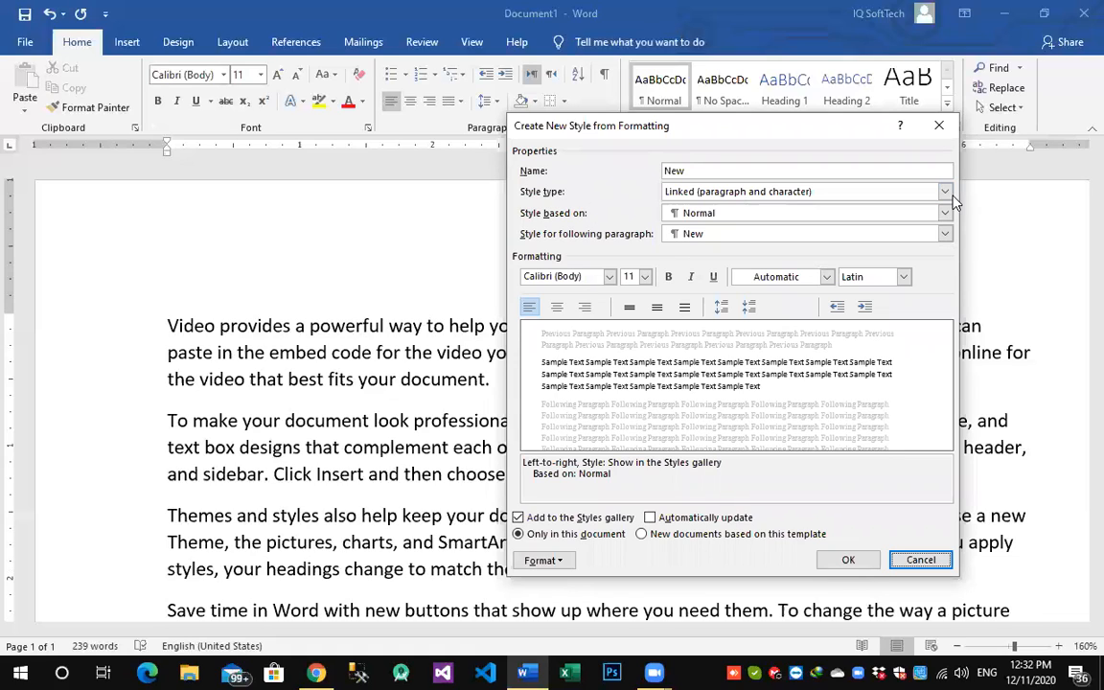
click(906, 193)
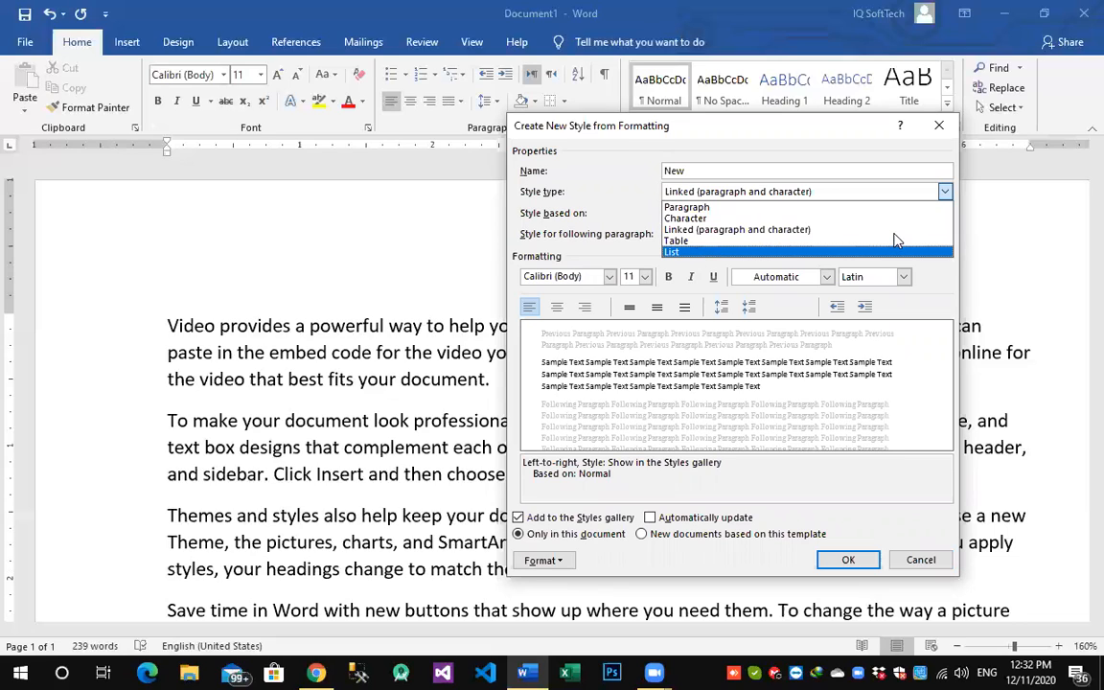
click(678, 207)
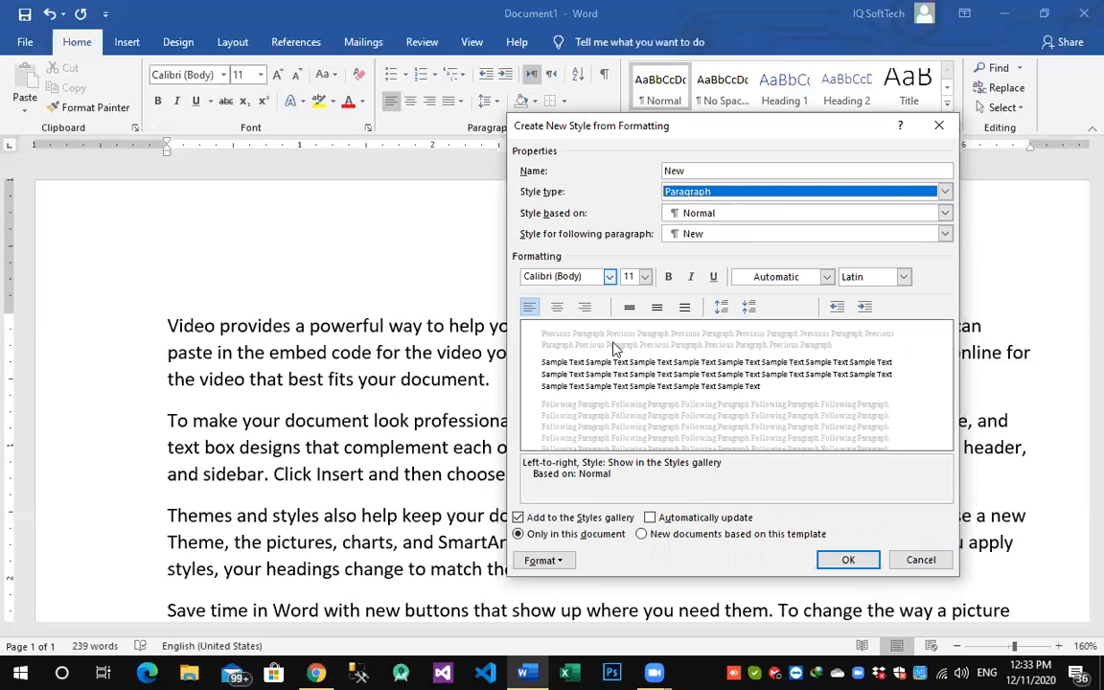
- Format the New style as Algerian, 16 pt, bold, italic and underlined, with the standard red font colour
click(610, 277)
click(644, 372)
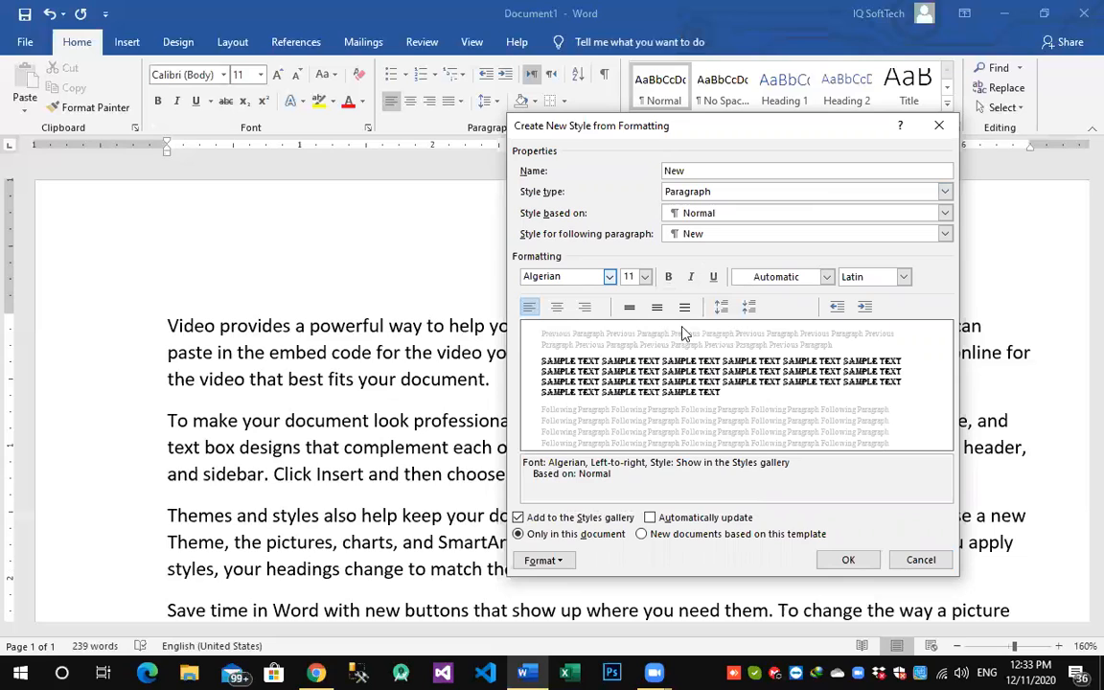
click(646, 277)
click(656, 303)
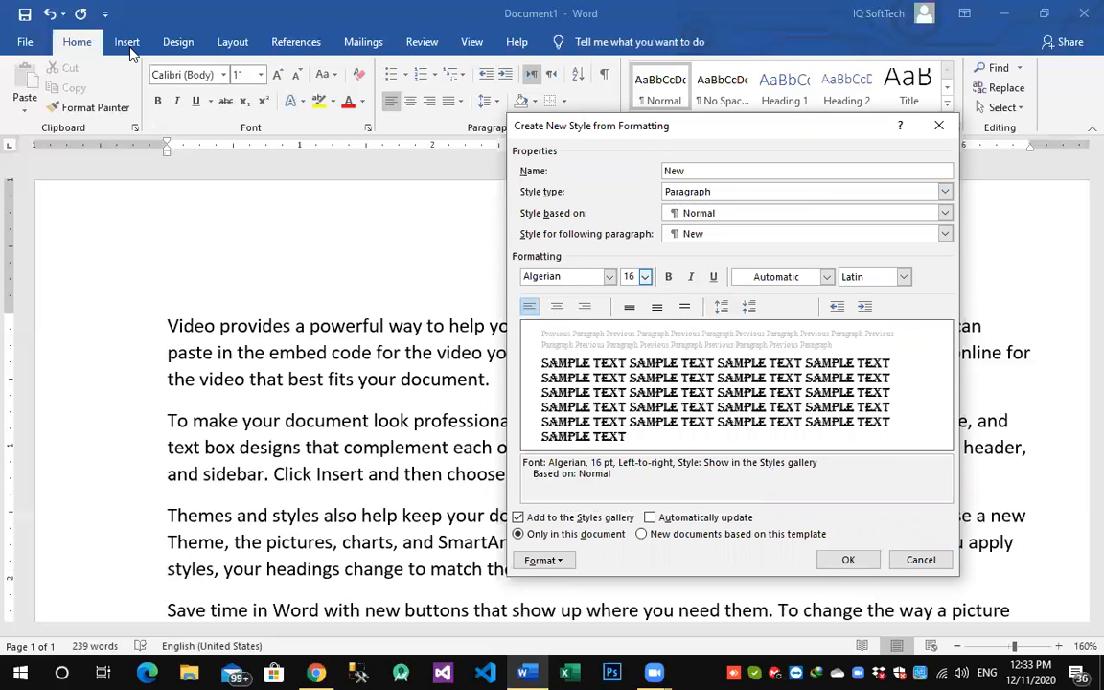
click(669, 278)
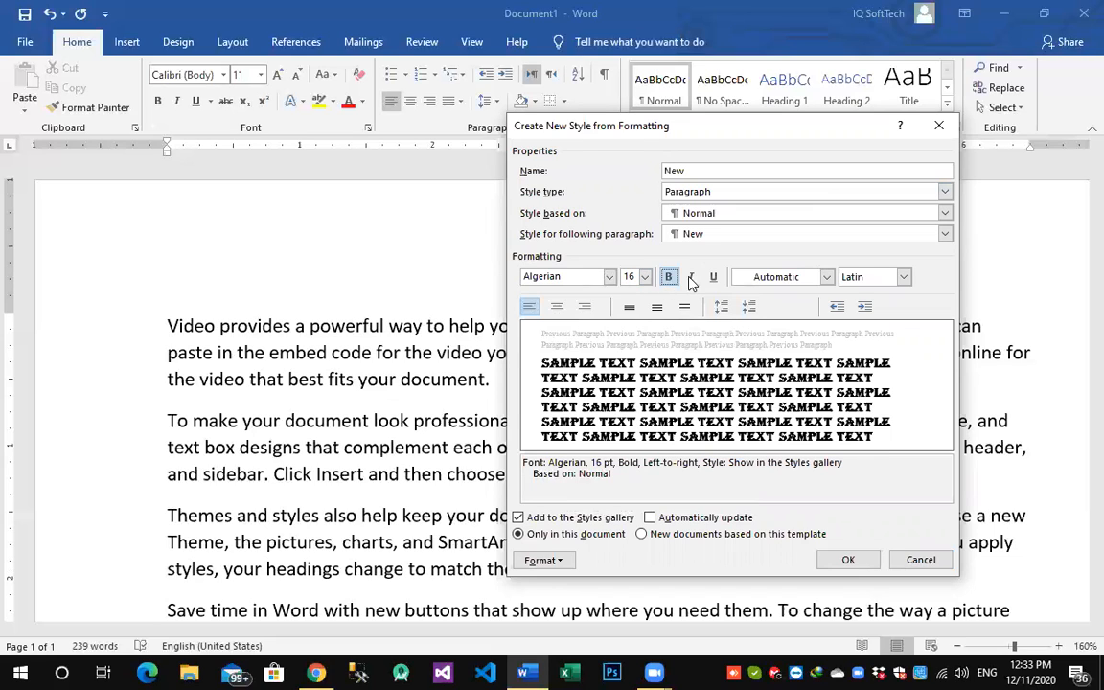
key(ctrl+i)
key(ctrl+u)
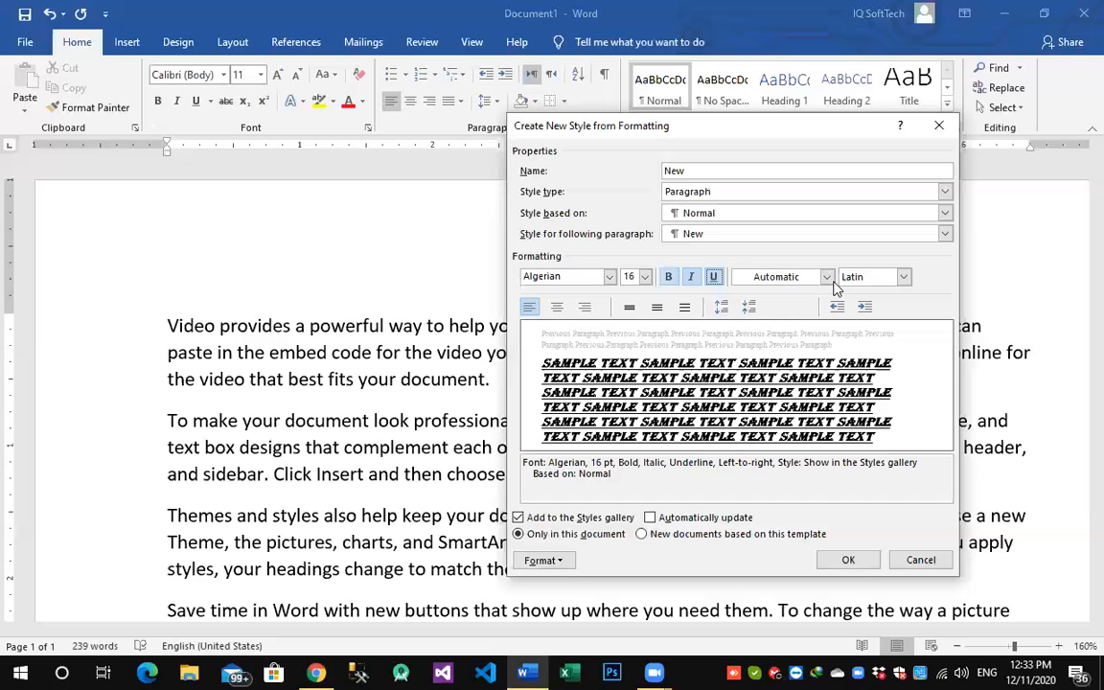
click(826, 277)
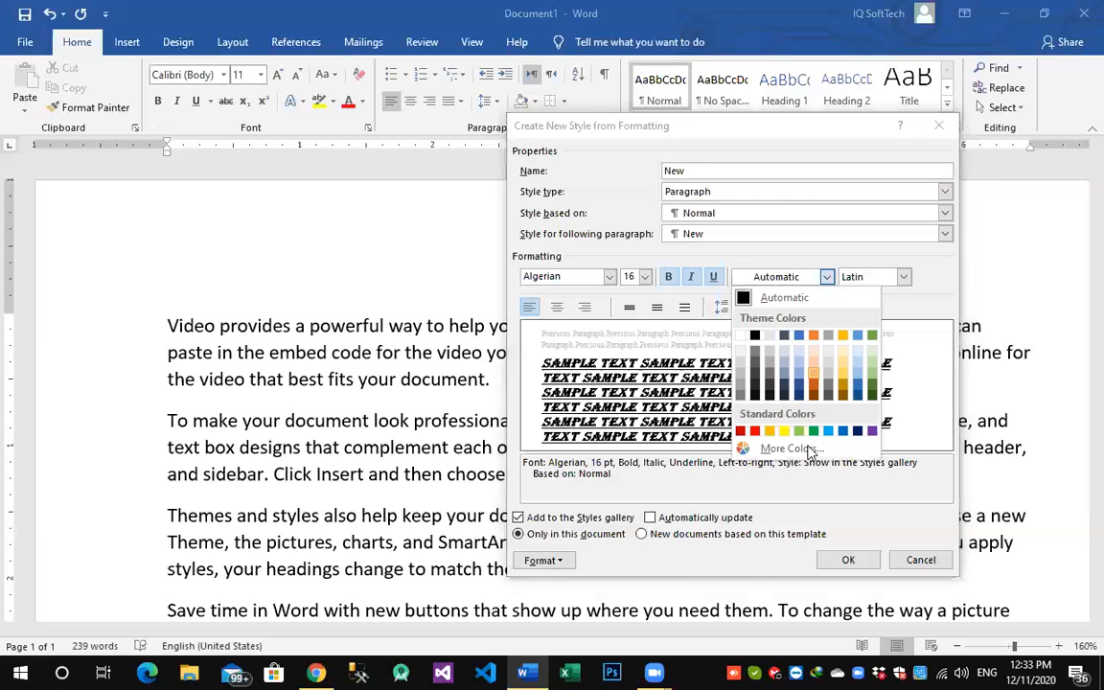
click(758, 432)
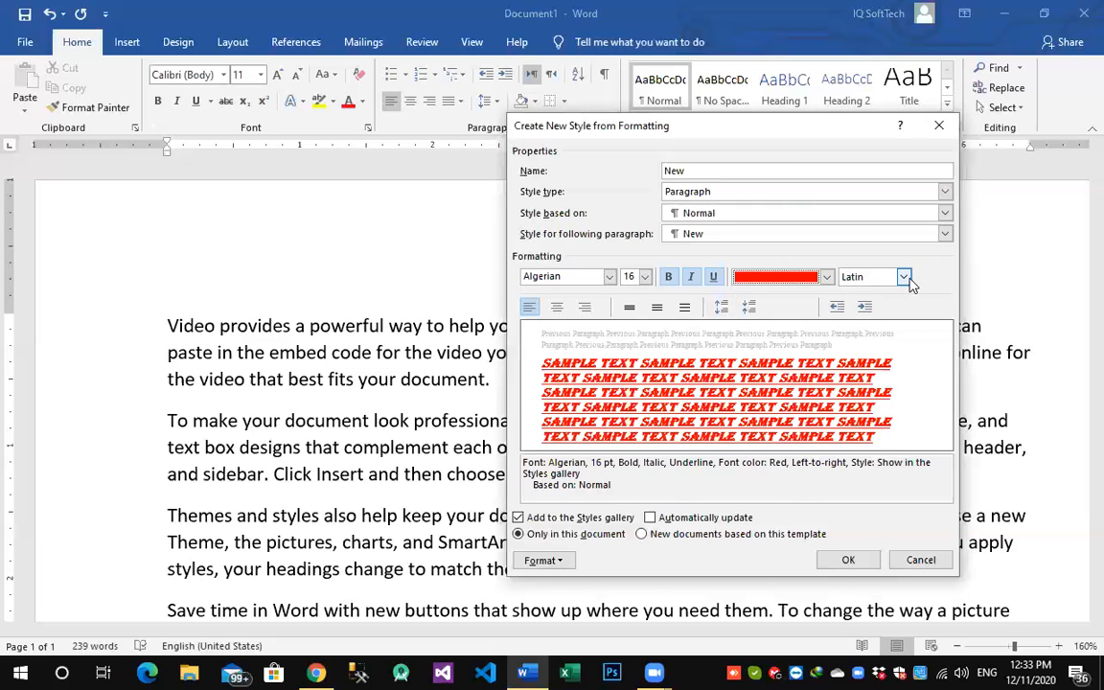
- Try the Complex script option for the New style and return it to Latin
click(864, 277)
click(859, 313)
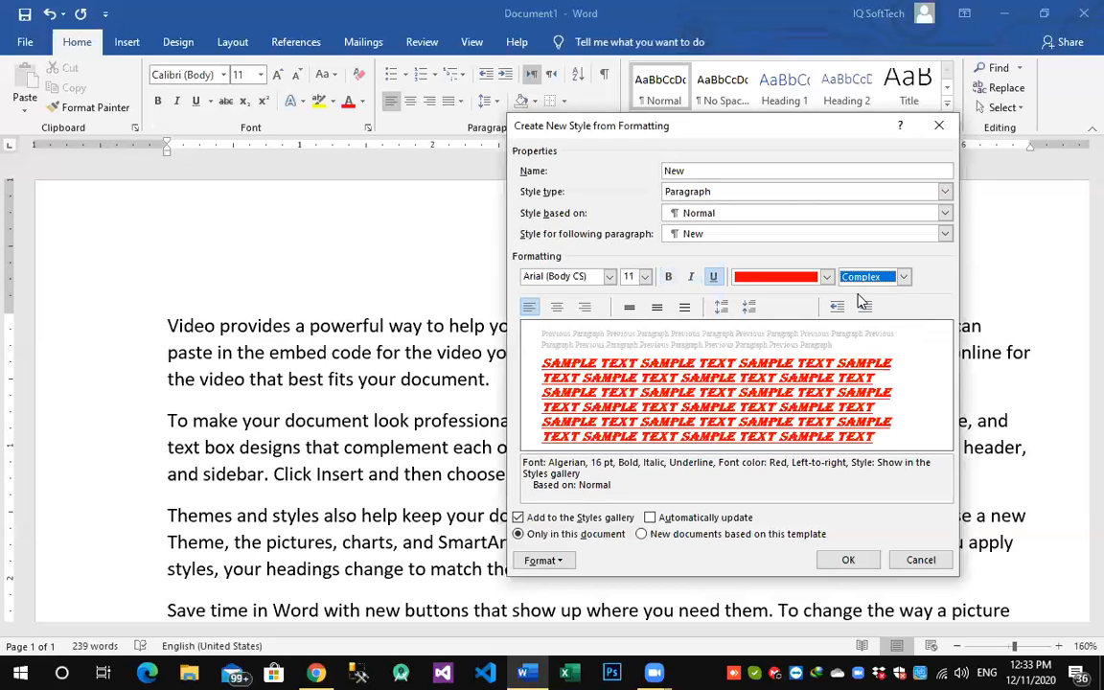
click(903, 277)
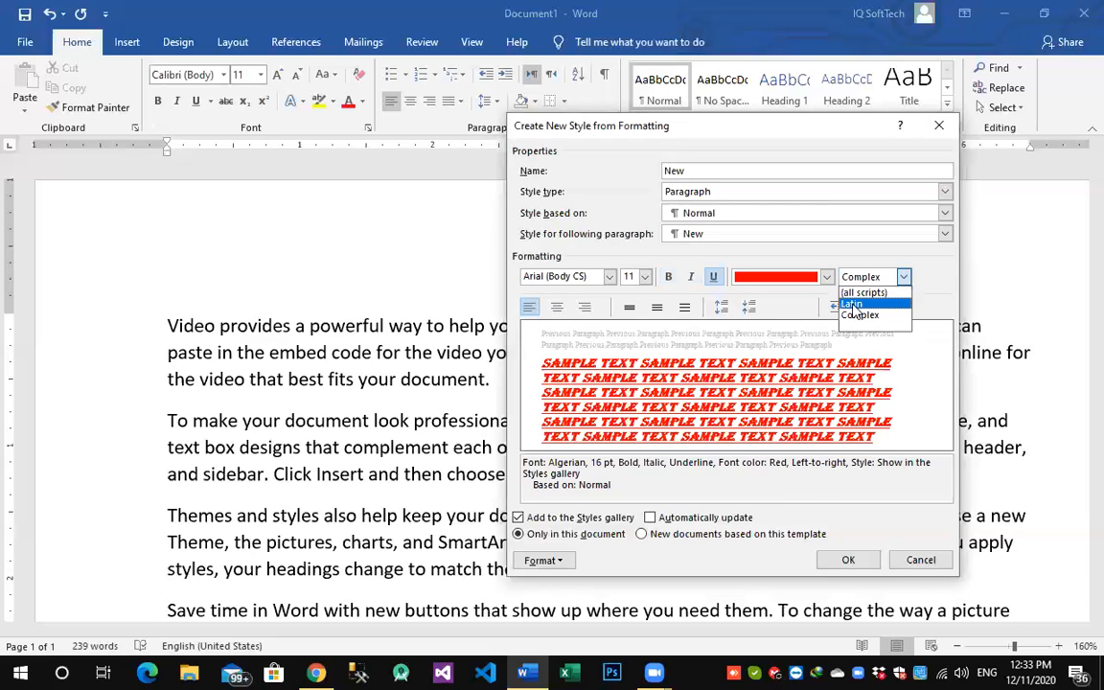
click(853, 306)
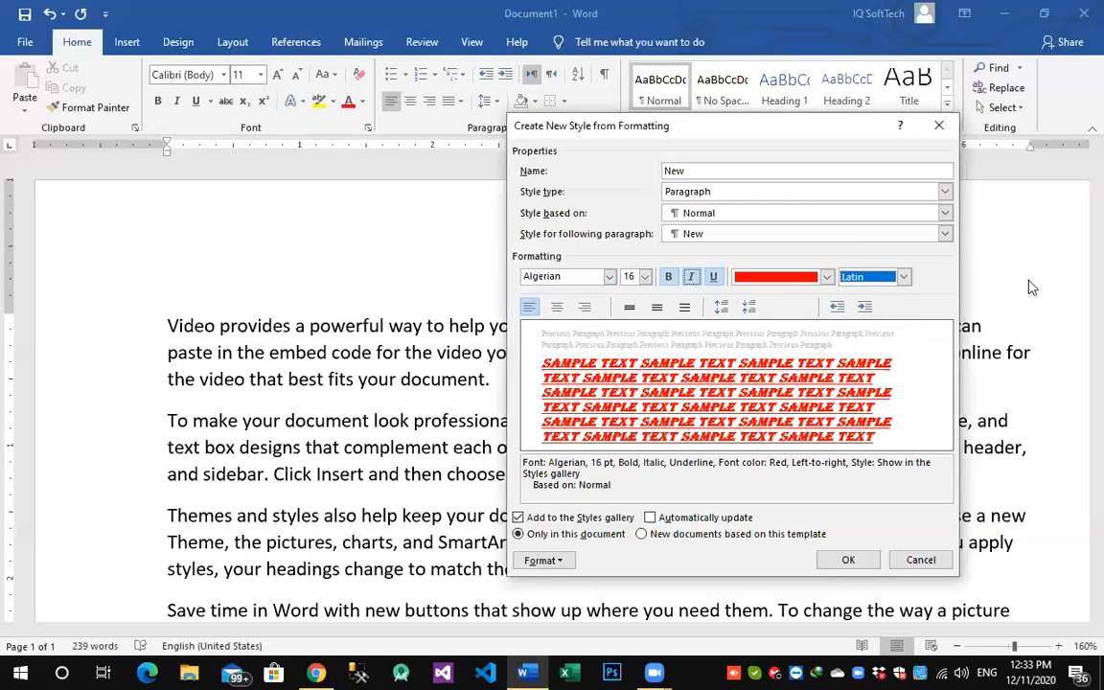
click(904, 277)
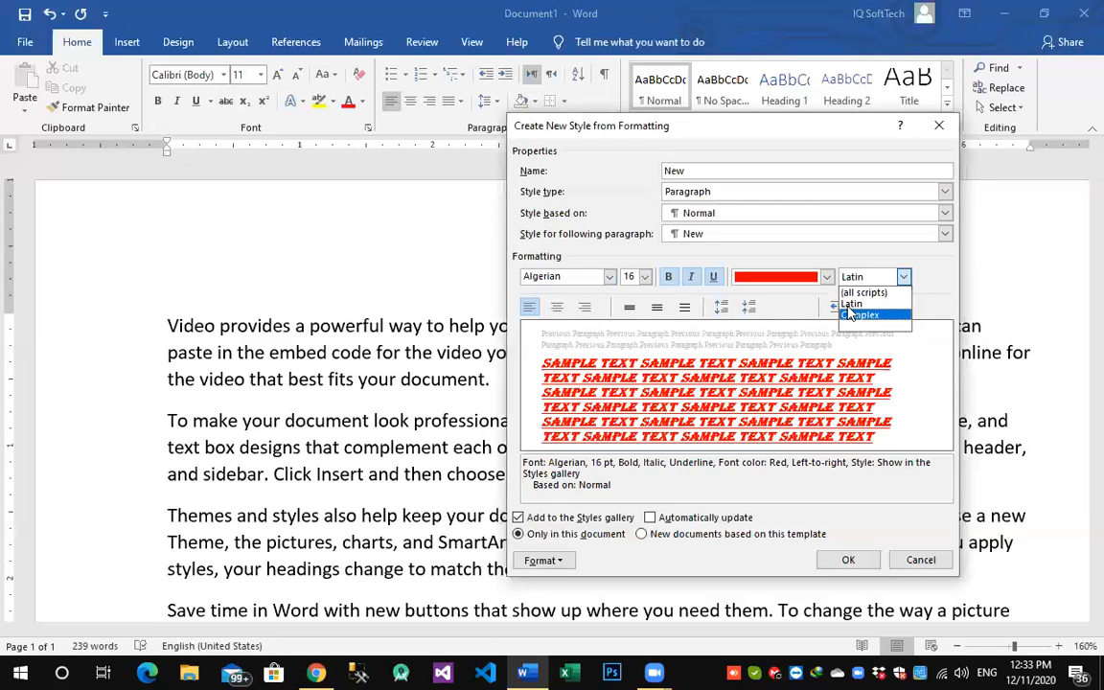
click(904, 278)
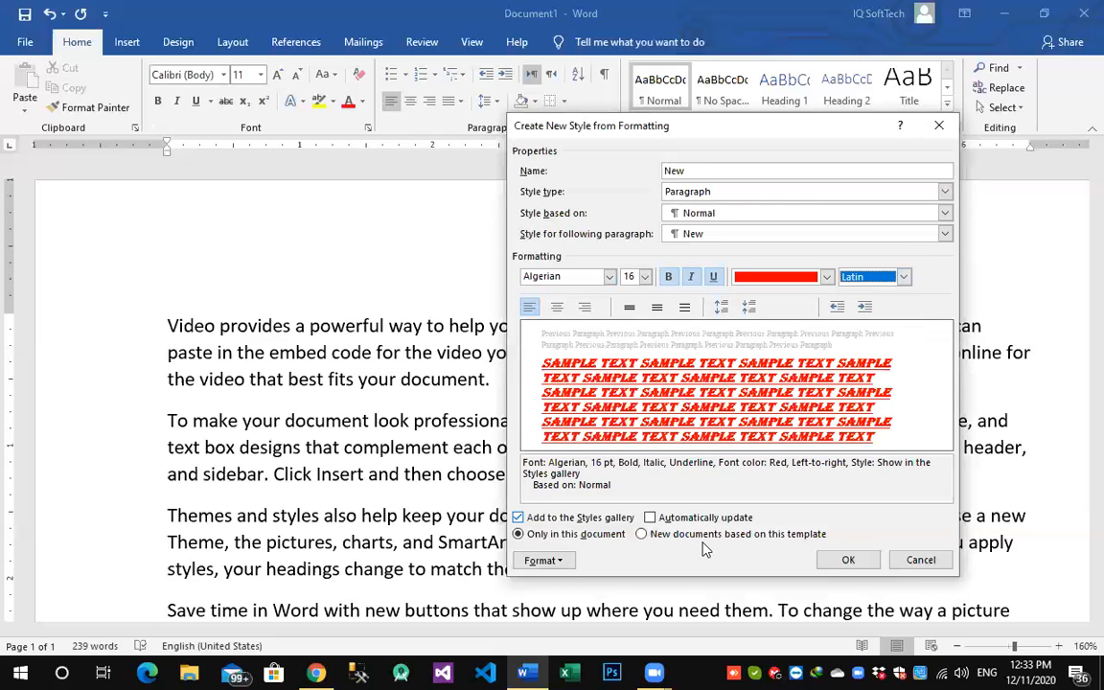
- Save the New style and enter DKSFHJDSHKJDHSKFJHSDKJH with it in the last paragraph below the sample text
click(847, 560)
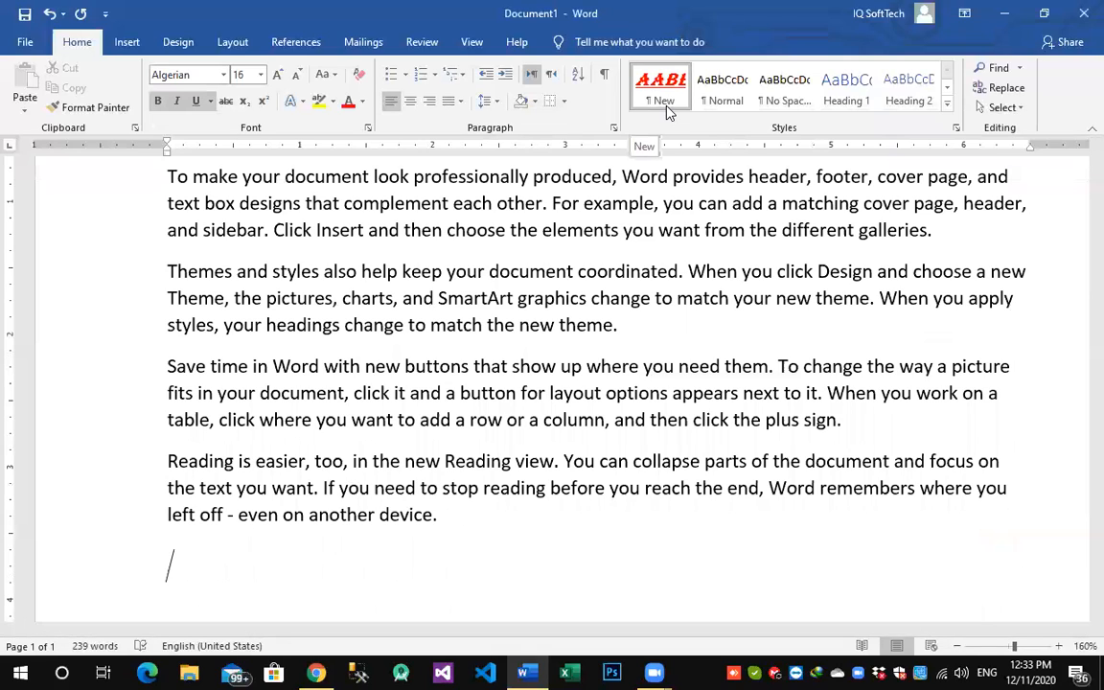
text(DKS)
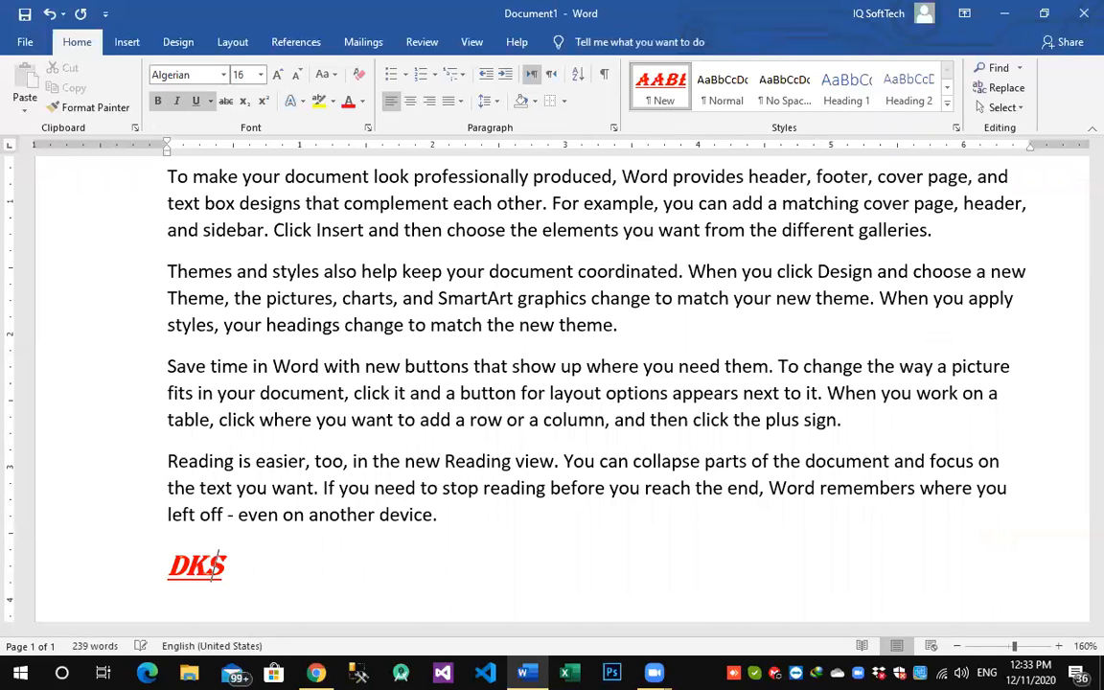
text(FHJDSHKJDHSKFJHSDKJH)
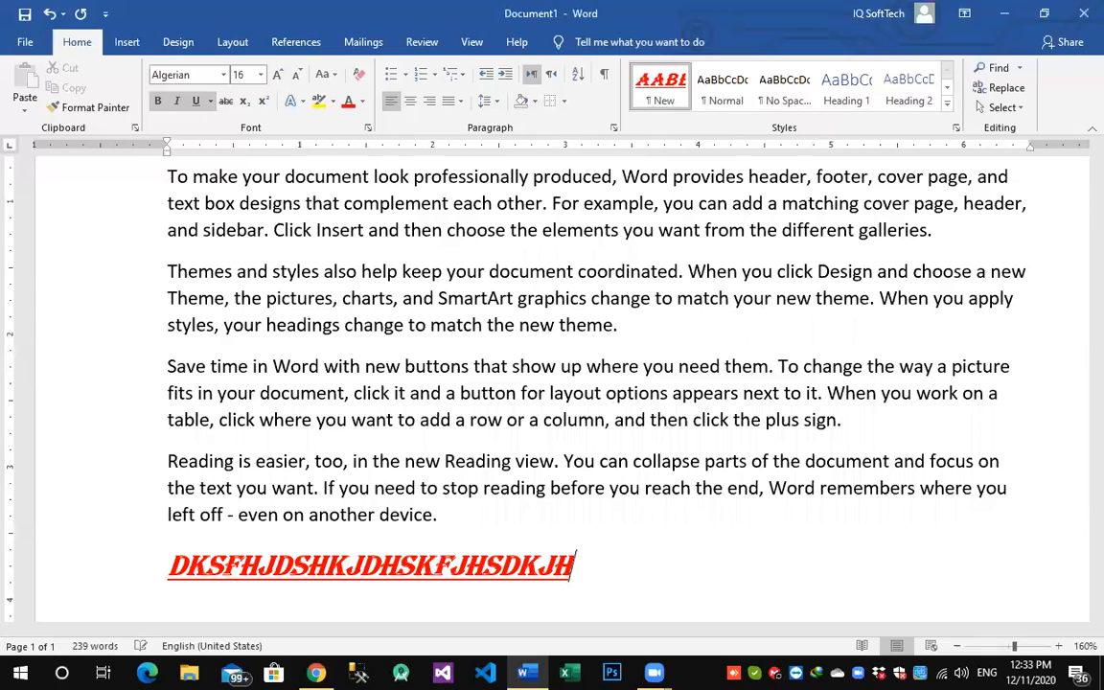
- Add KJSDHKJHH to the end of the New-style line and clear all formatting from that paragraph
text(KJSDHKJHH)
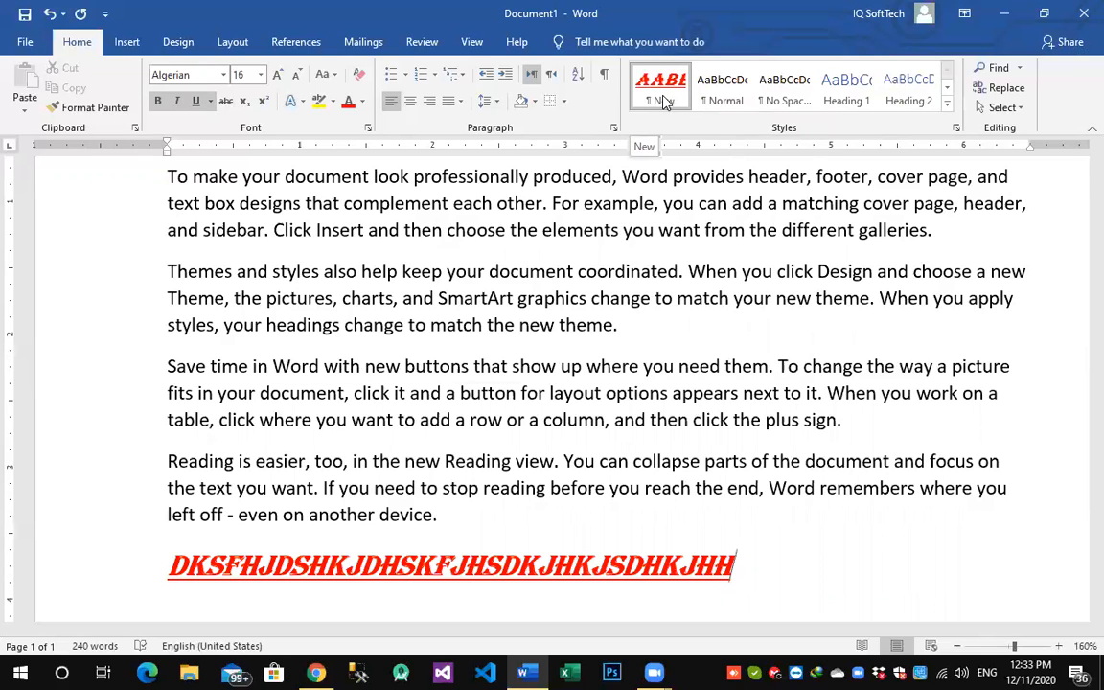
click(947, 103)
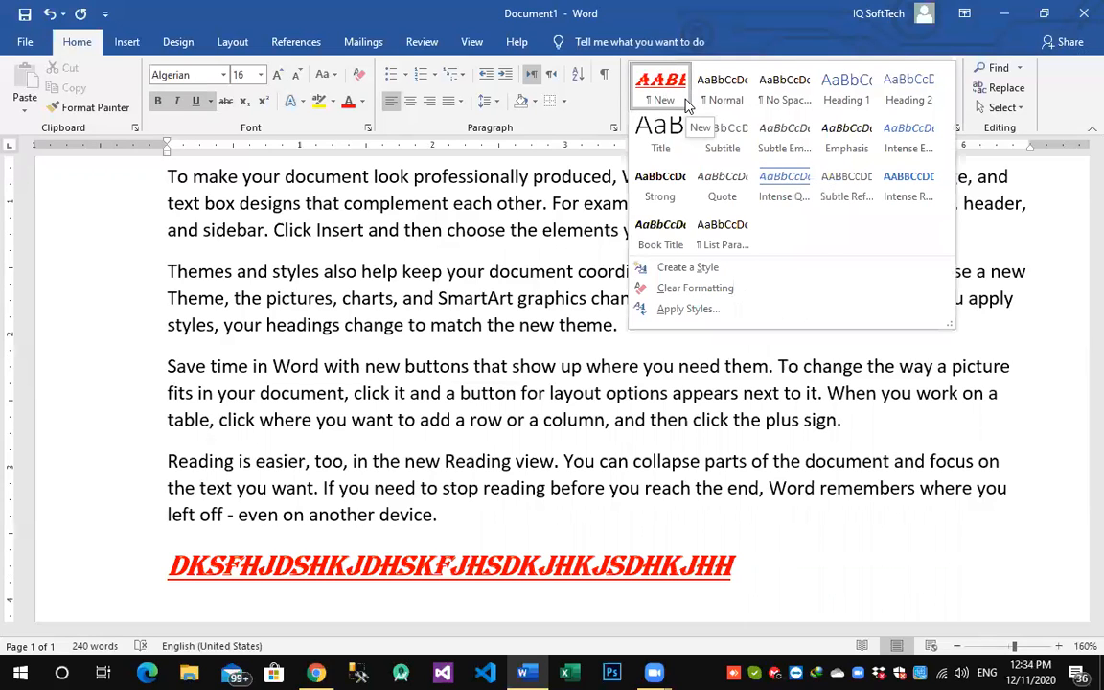
click(692, 290)
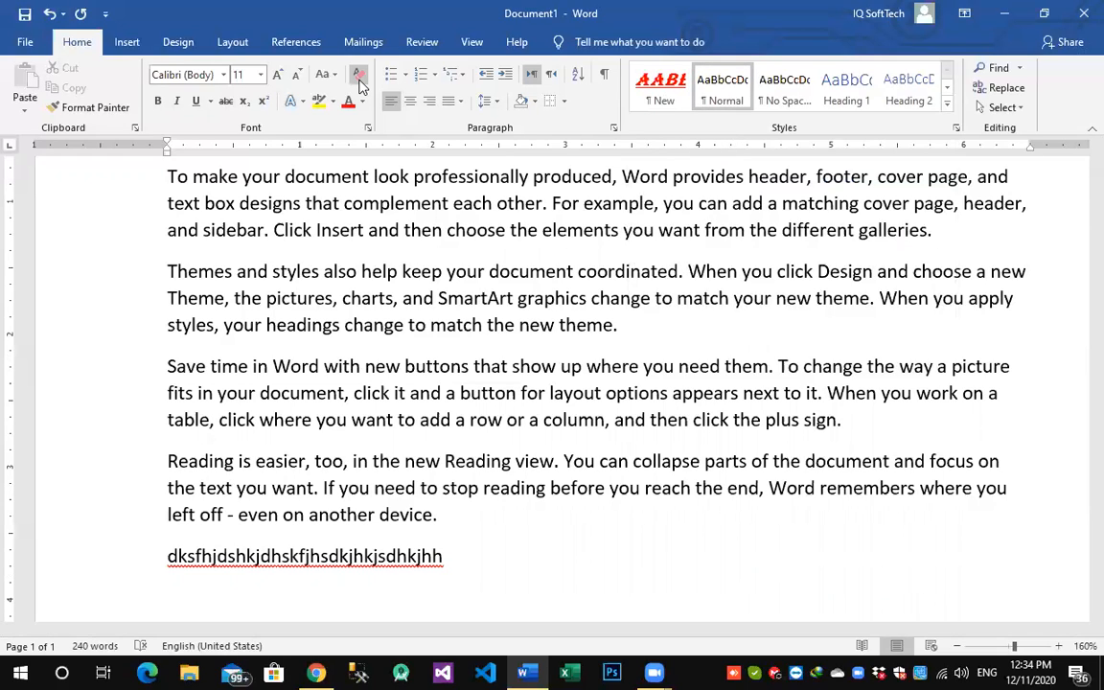
click(947, 102)
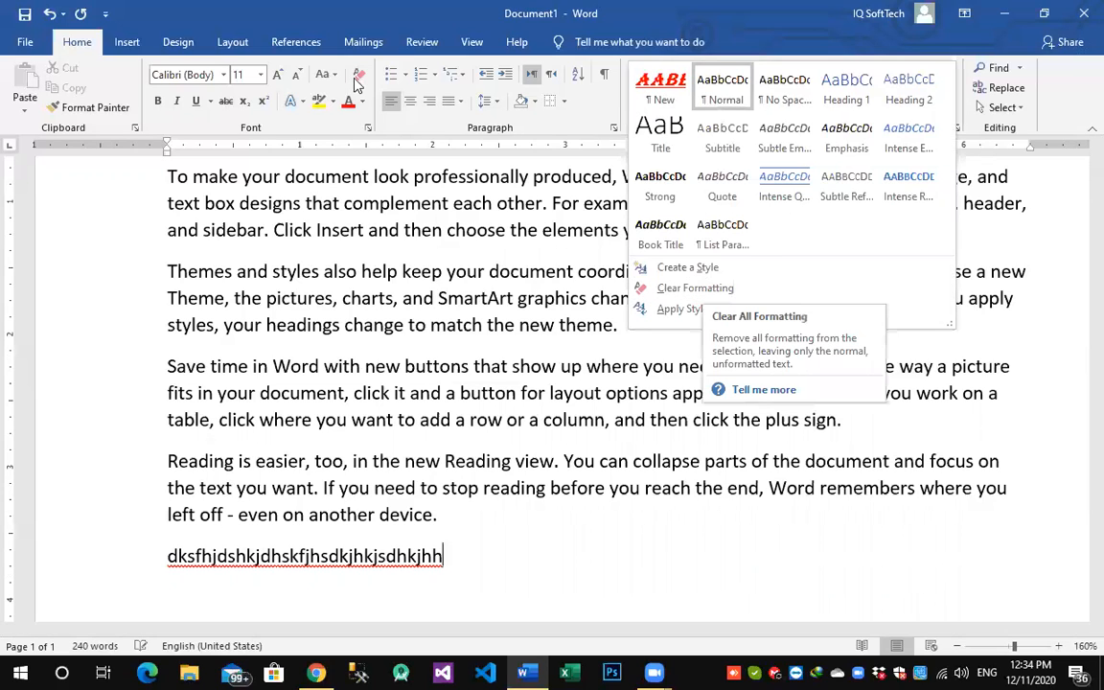
click(399, 115)
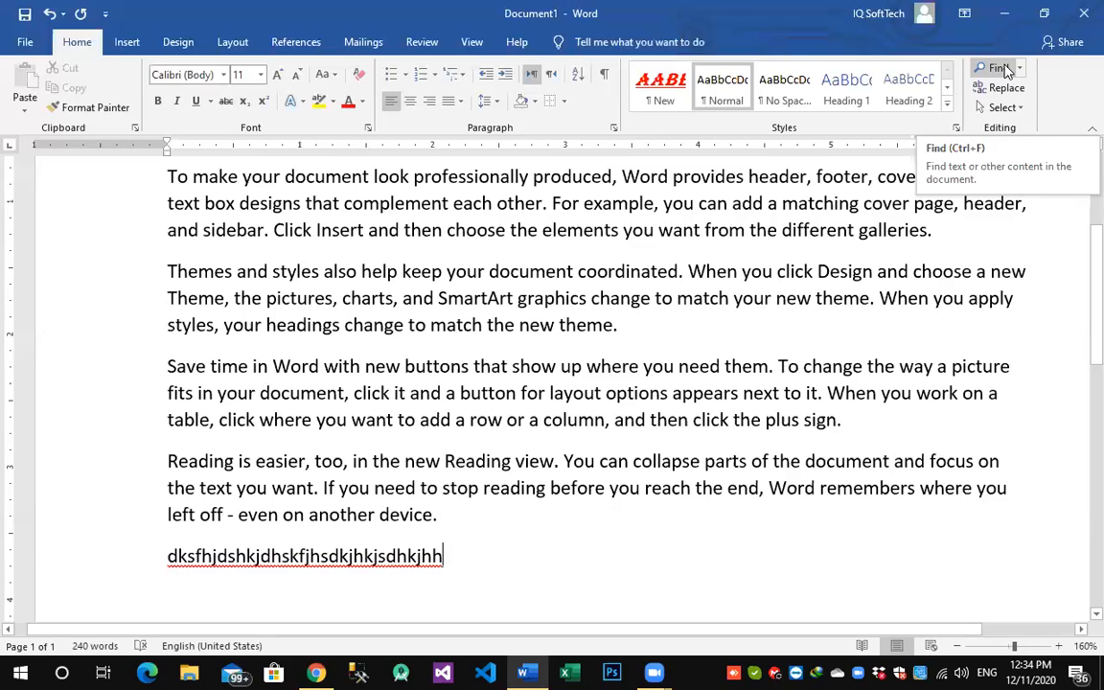
- Insert a sample first name before the word SmartArt in the third paragraph
click(435, 298)
text(Ha )
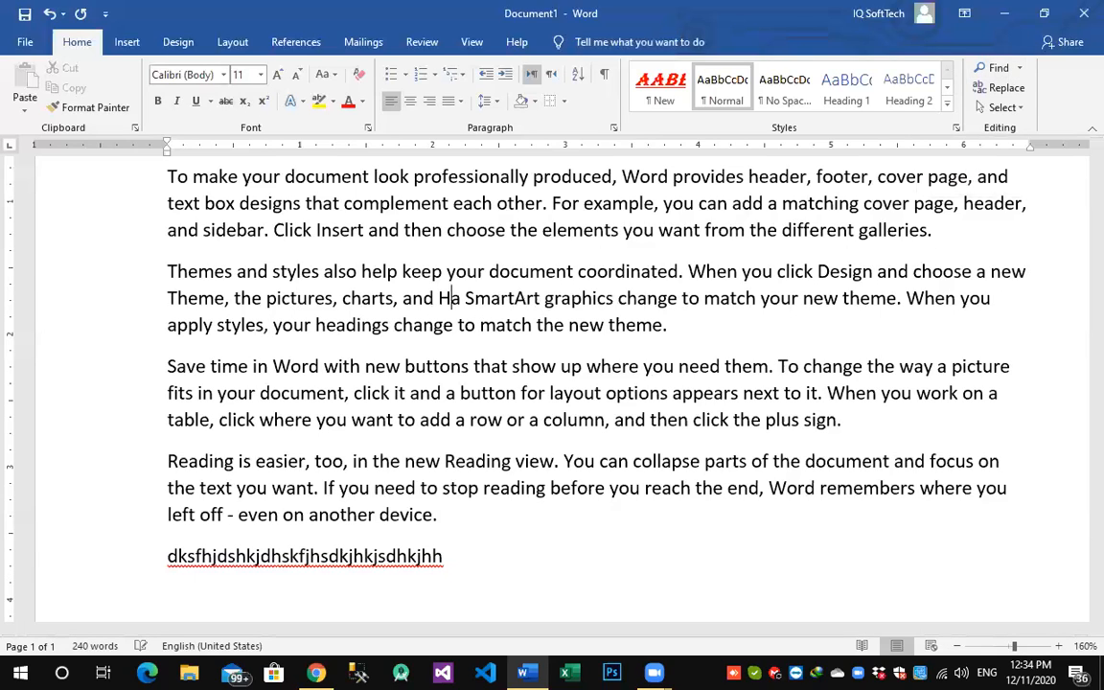
text(mza)
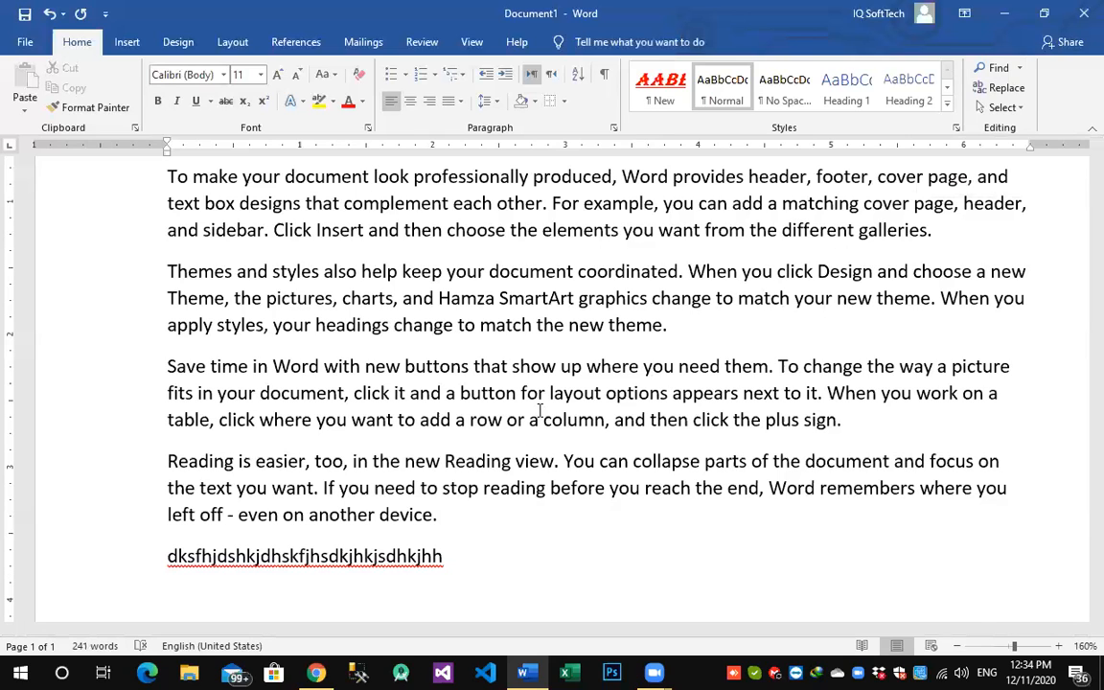
- Search the document for the first name inserted in the third paragraph
scroll(333, 414, up, 3)
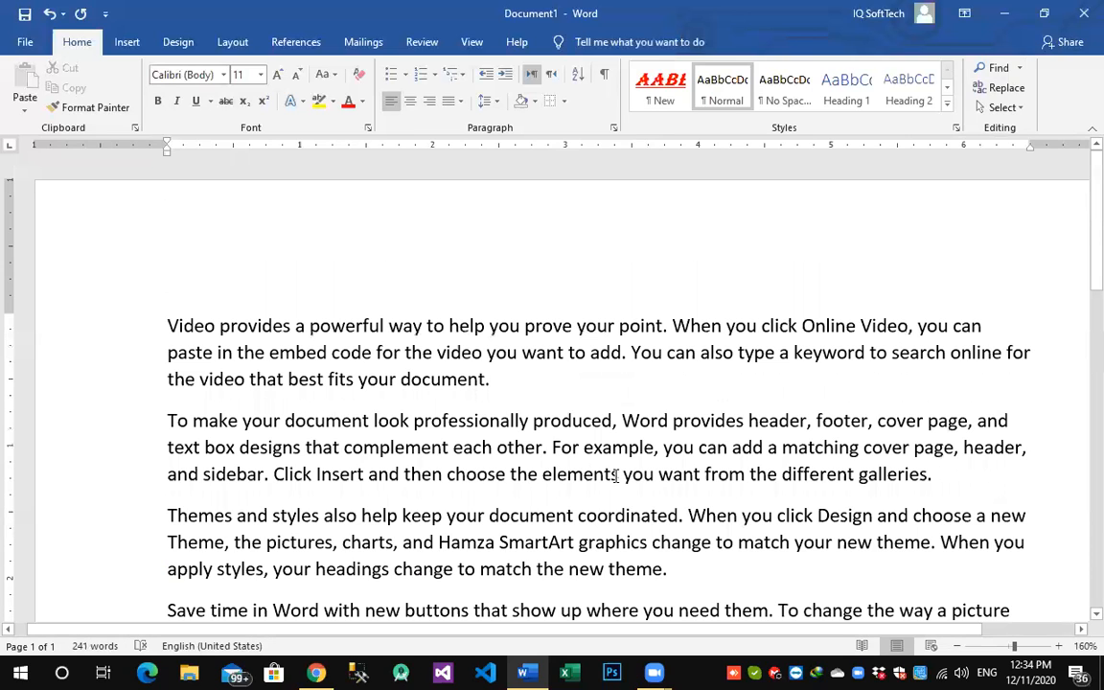
scroll(552, 427, down, 3)
click(993, 72)
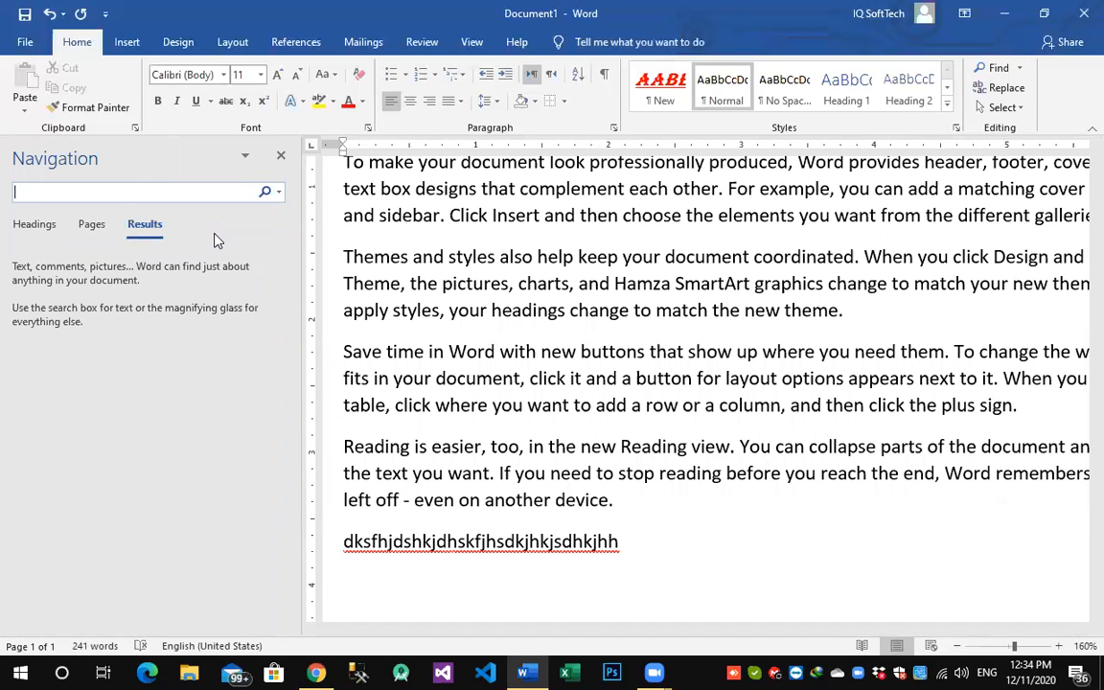
text(Hamza)
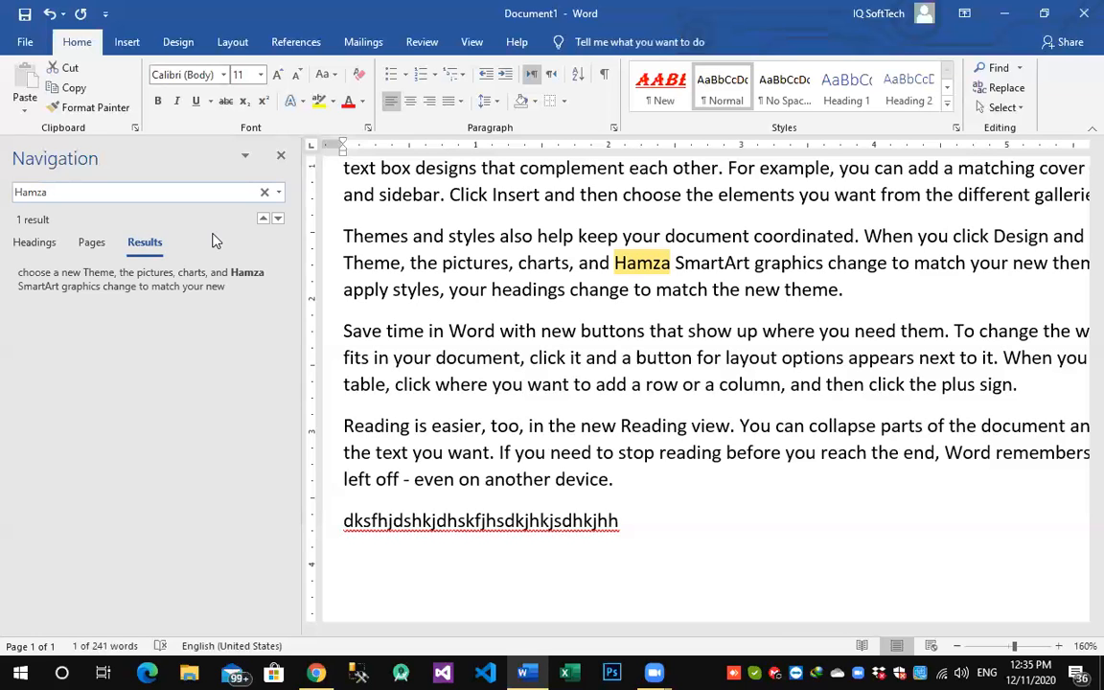
- Close the Navigation pane and enter a second first name as the replacement for the searched name in Find and Replace
click(997, 88)
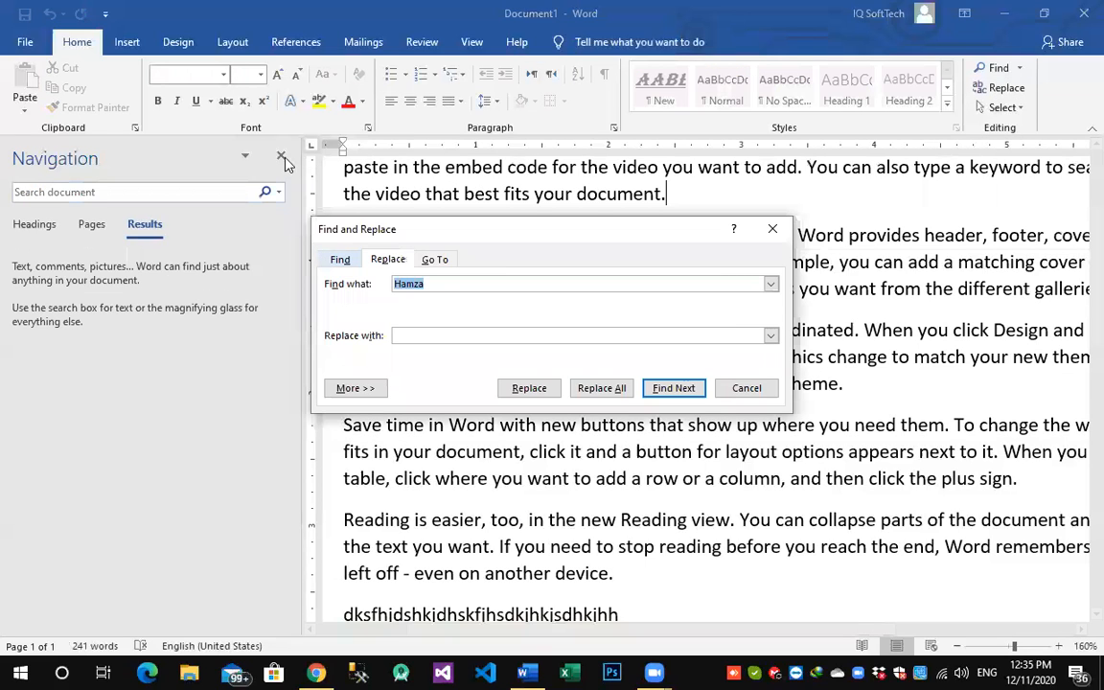
click(281, 158)
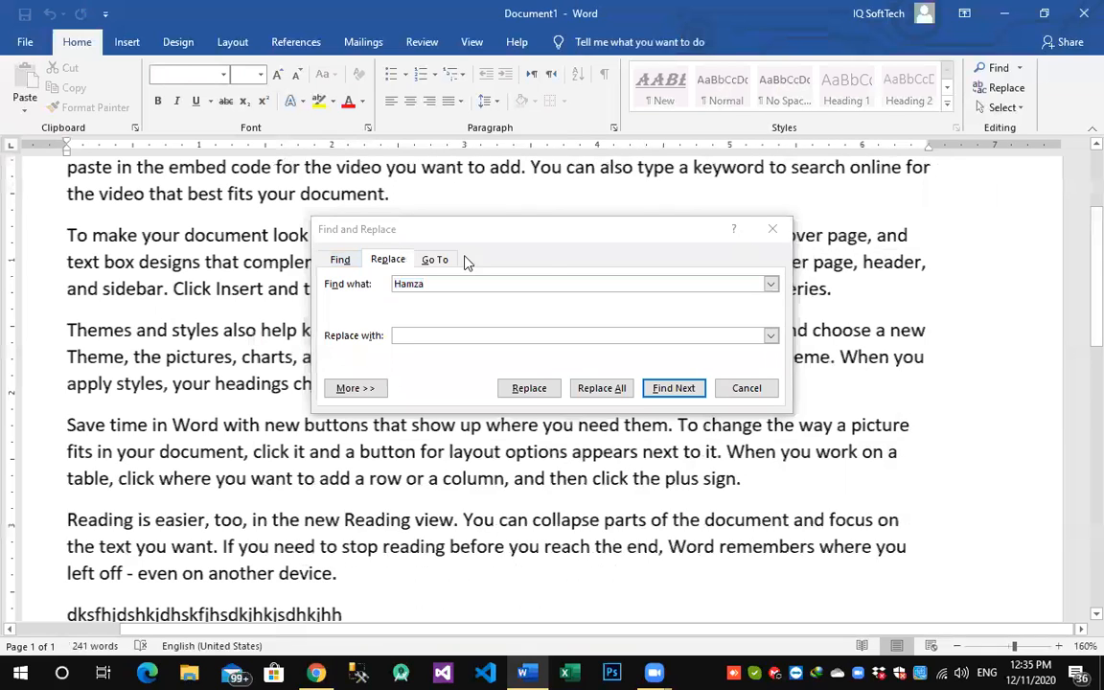
click(656, 269)
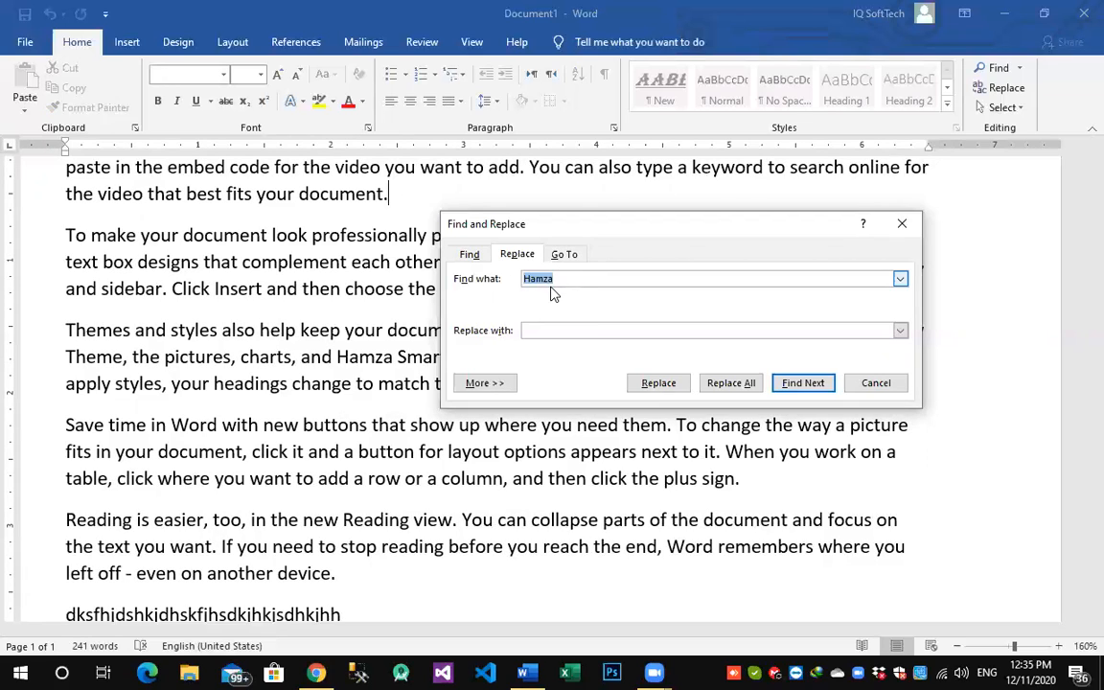
click(570, 329)
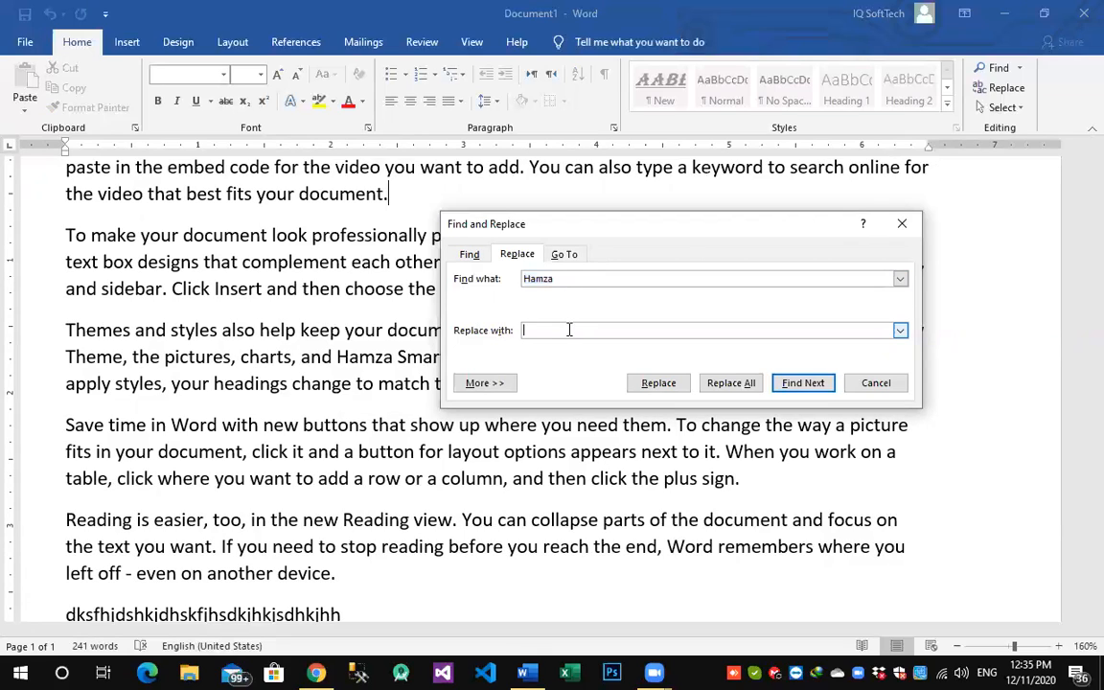
text(Muzammil)
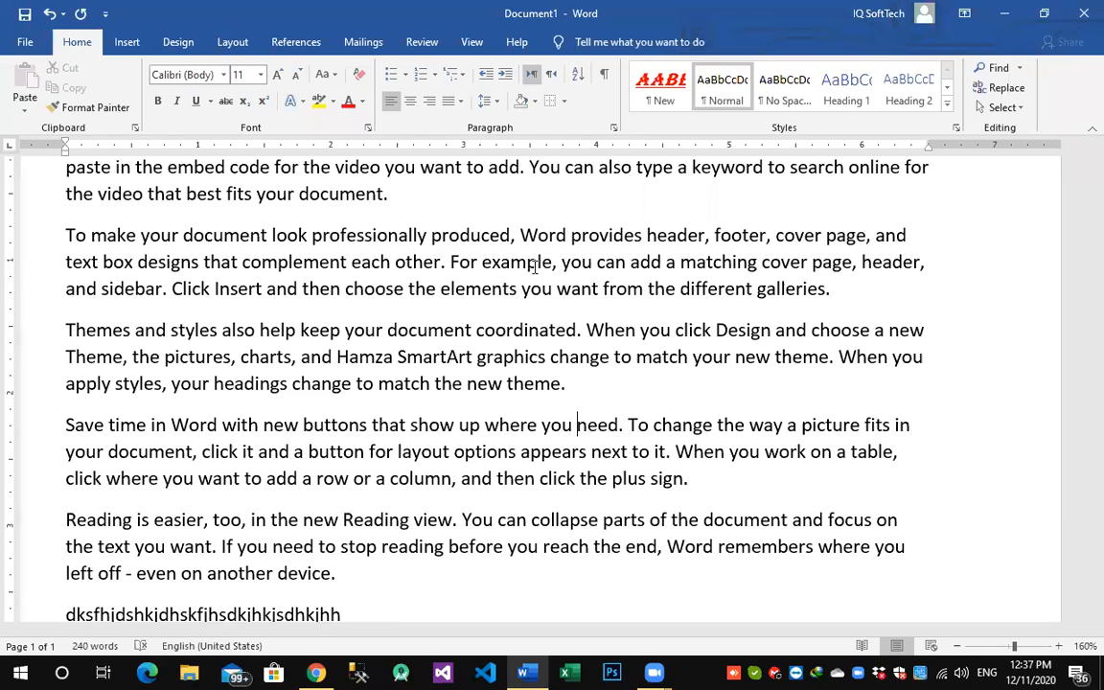
- Replace all occurrences of the inserted first name with the second first name using Find and Replace
key(ctrl+h)
drag(563, 223, 539, 218)
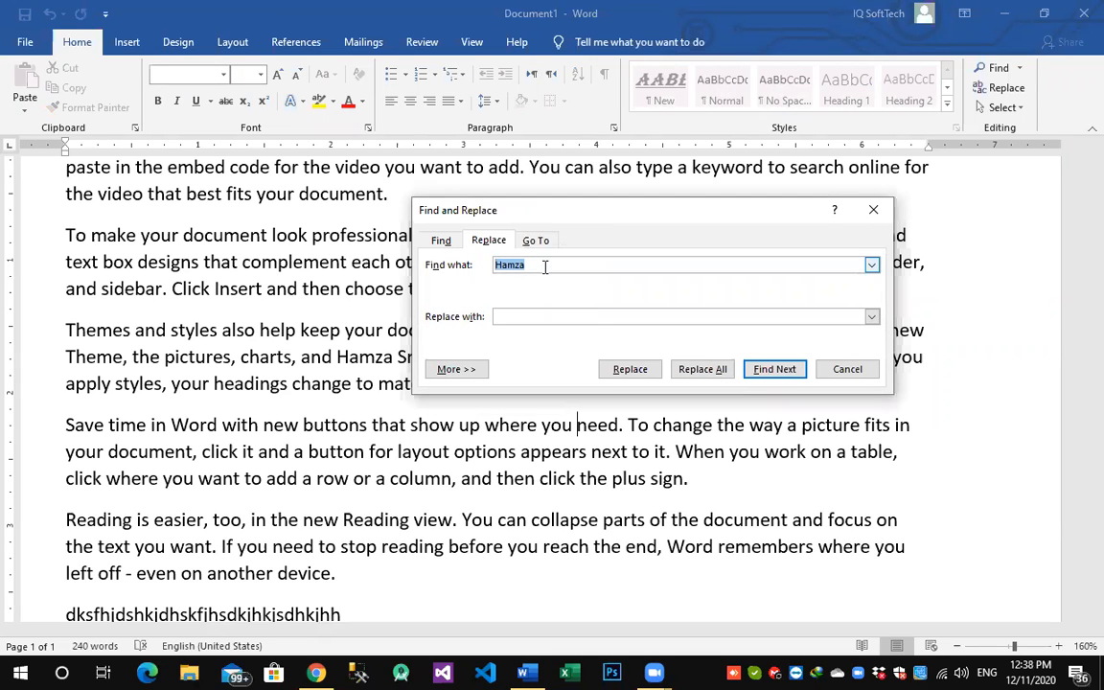
click(520, 313)
text(Muzzimil)
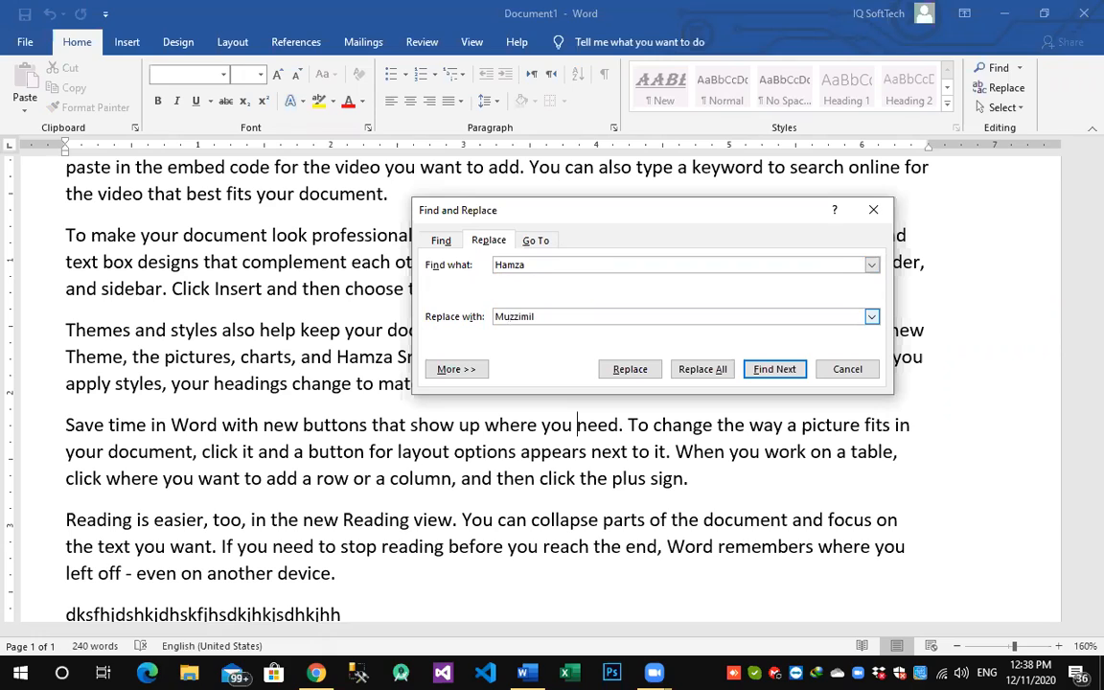
key(BackSpace)
key(BackSpace)
key(BackSpace)
key(BackSpace)
key(BackSpace)
text(il)
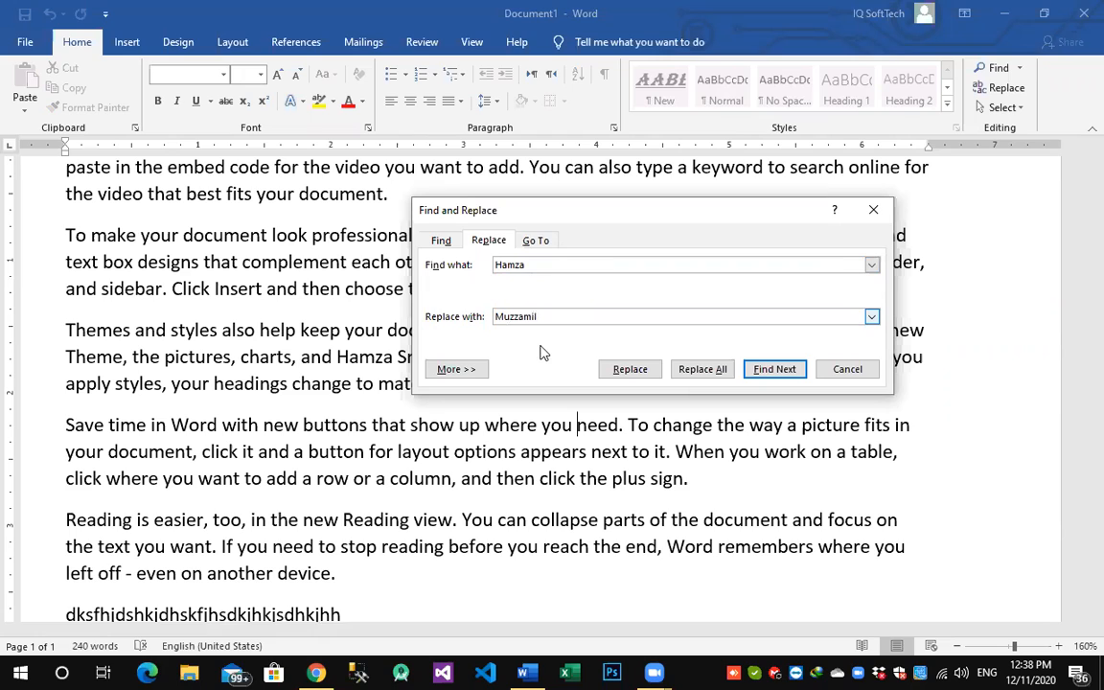
click(698, 371)
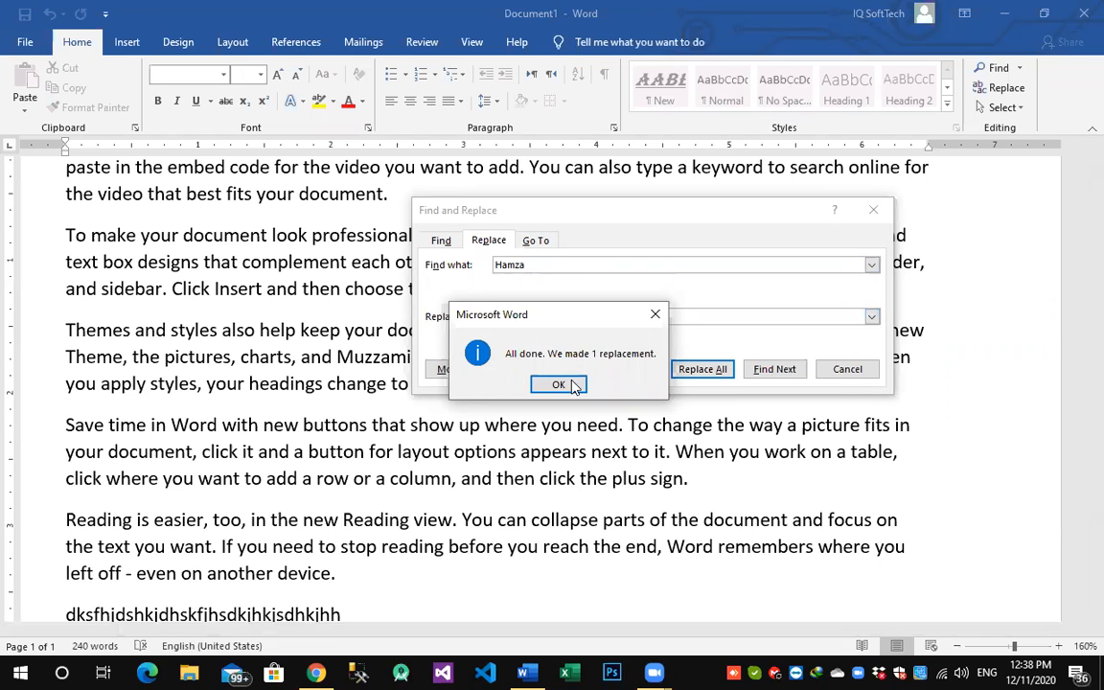
key(Return)
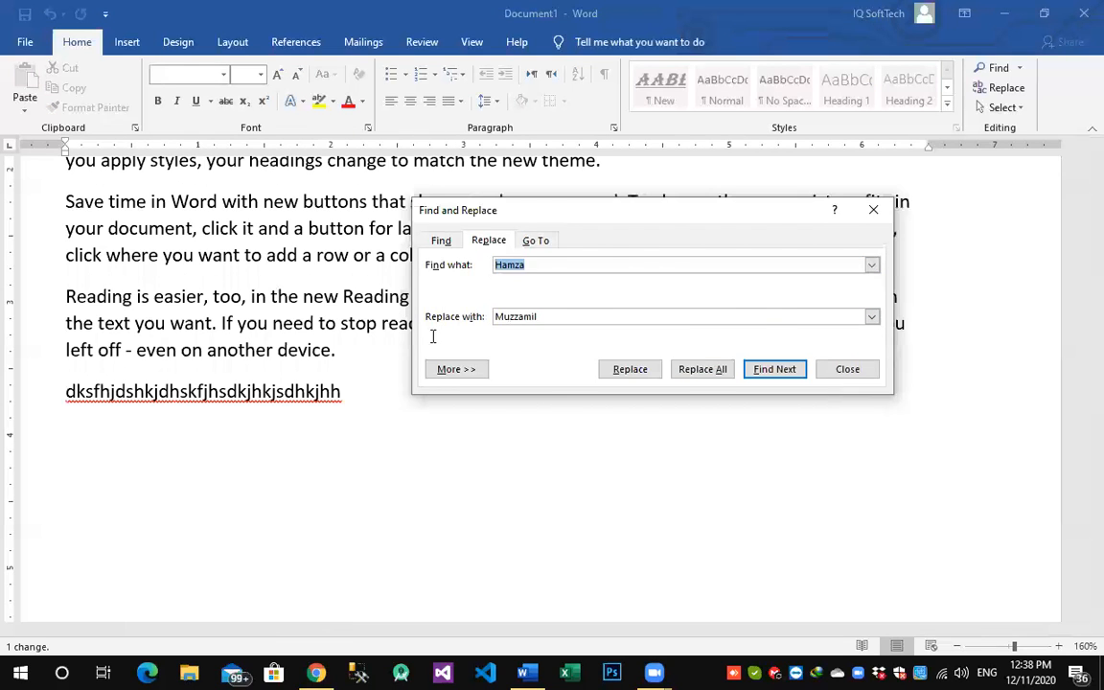
key(Escape)
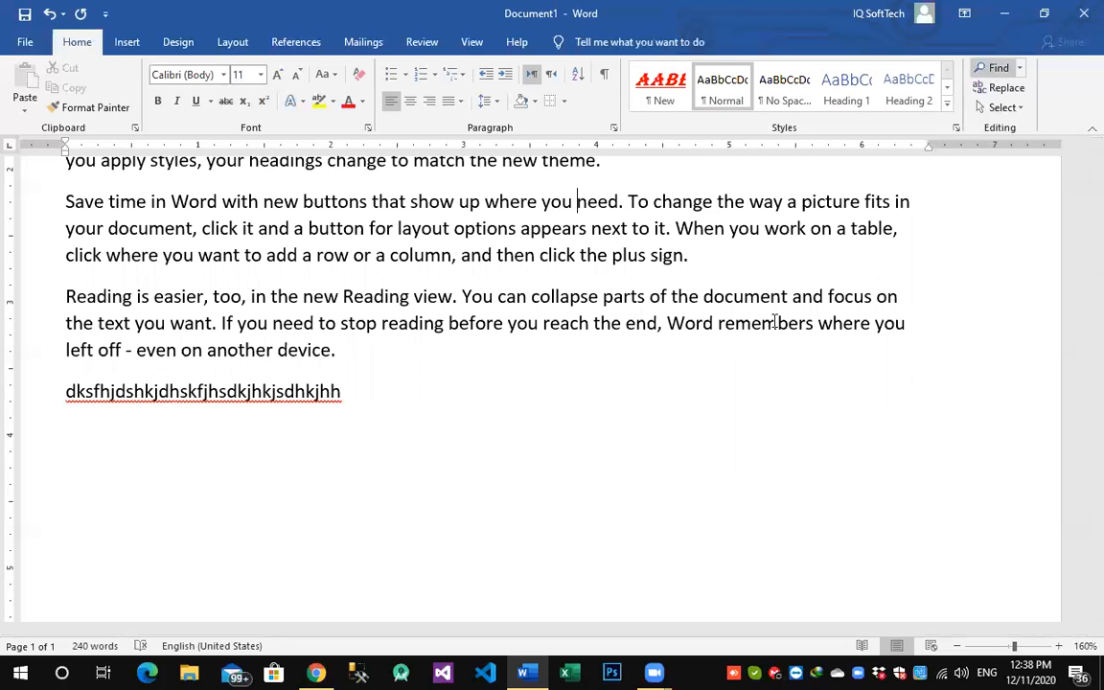
- Correct the spelling of the replaced name before SmartArt with the suggested spelling
scroll(774, 322, up, 2)
scroll(774, 322, up, 4)
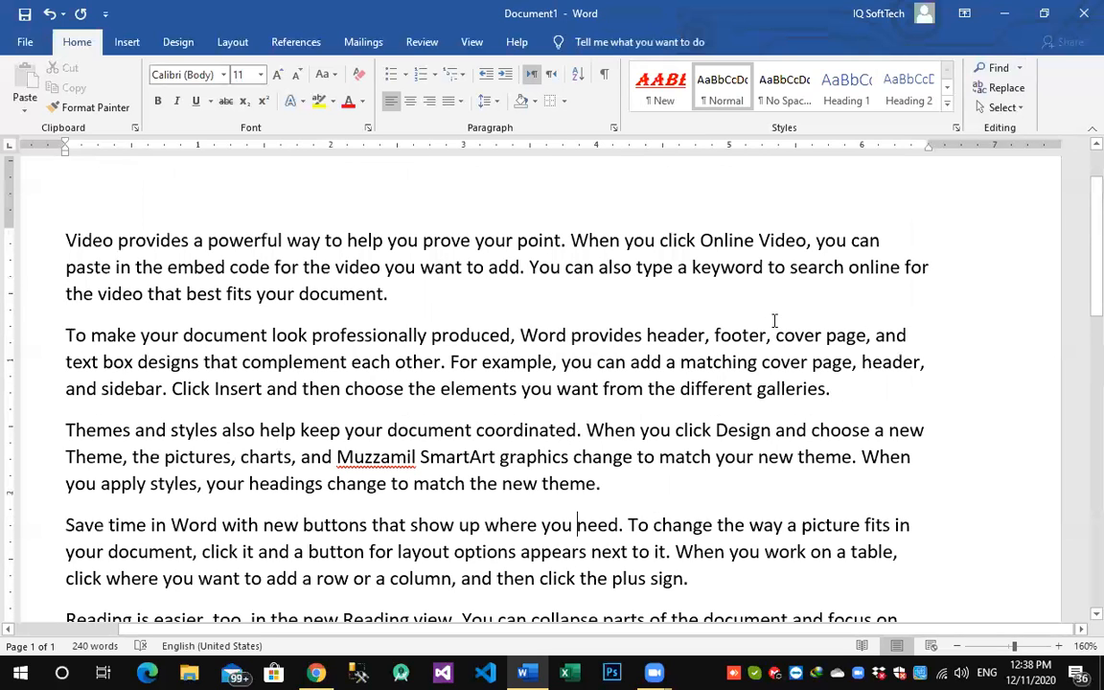
right_click(381, 460)
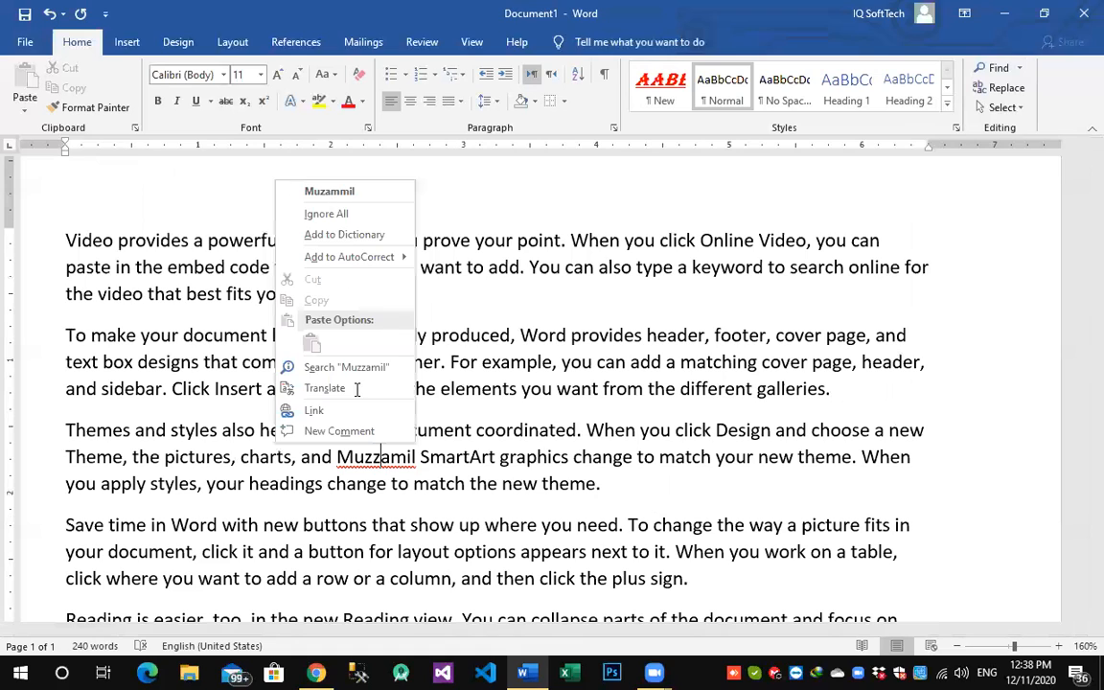
click(330, 192)
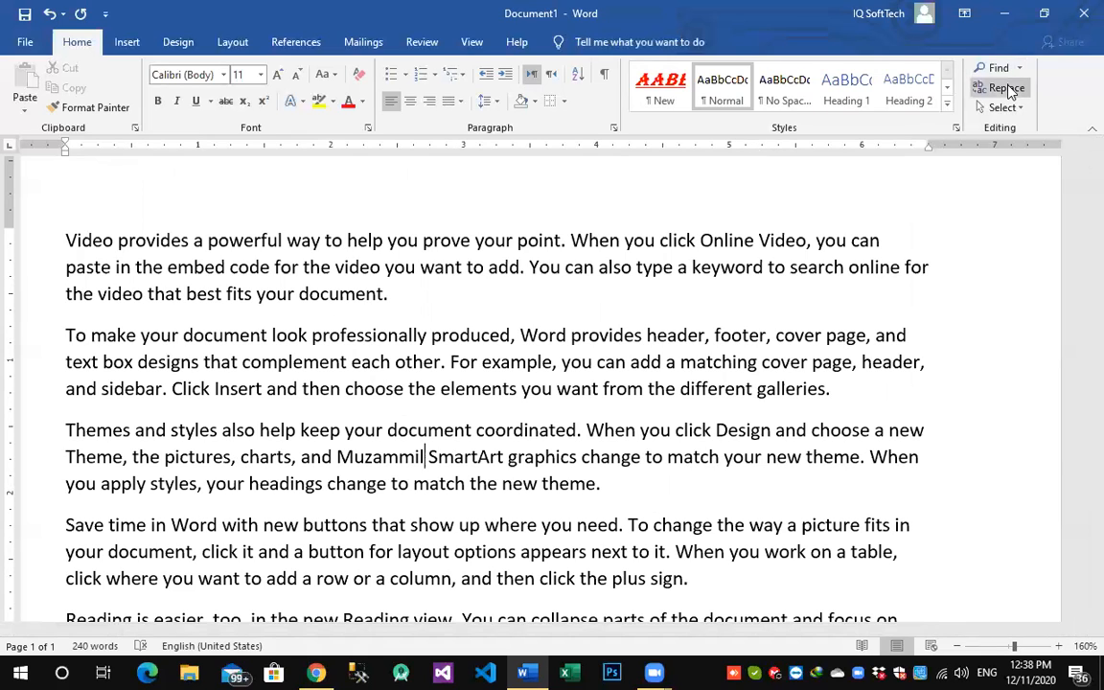
- Insert the same corrected name a second time, after the word SmartArt in the third paragraph
click(1007, 90)
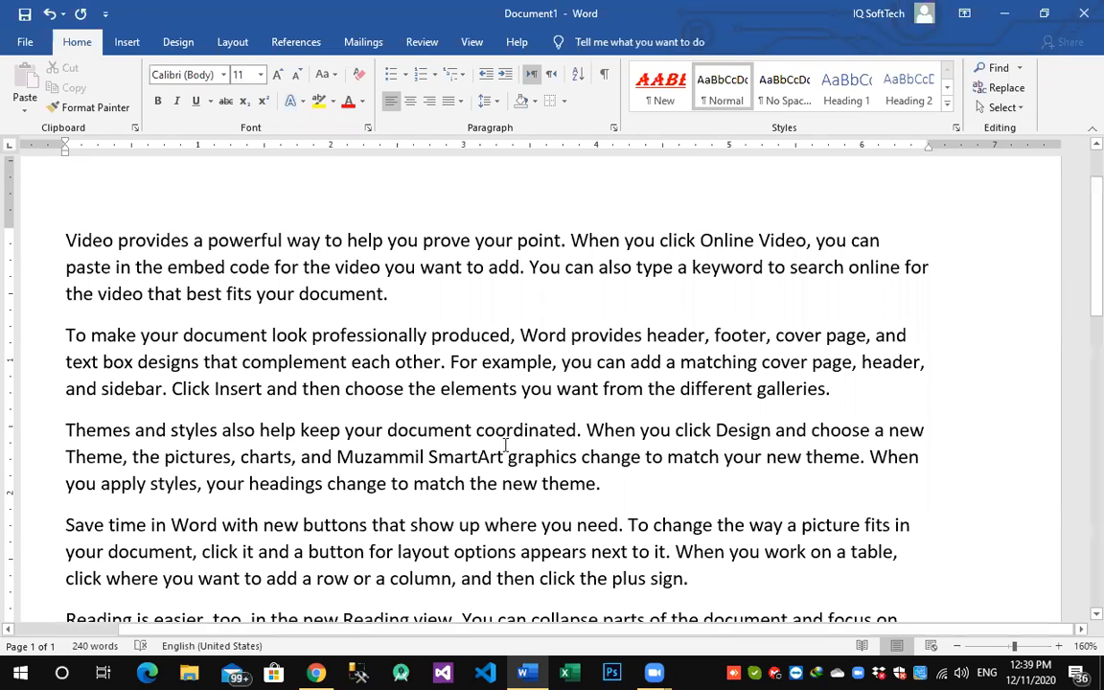
click(425, 457)
key(Right)
key(Right)
key(Right)
key(Right)
key(Right)
key(Right)
key(Right)
key(Right)
key(Right)
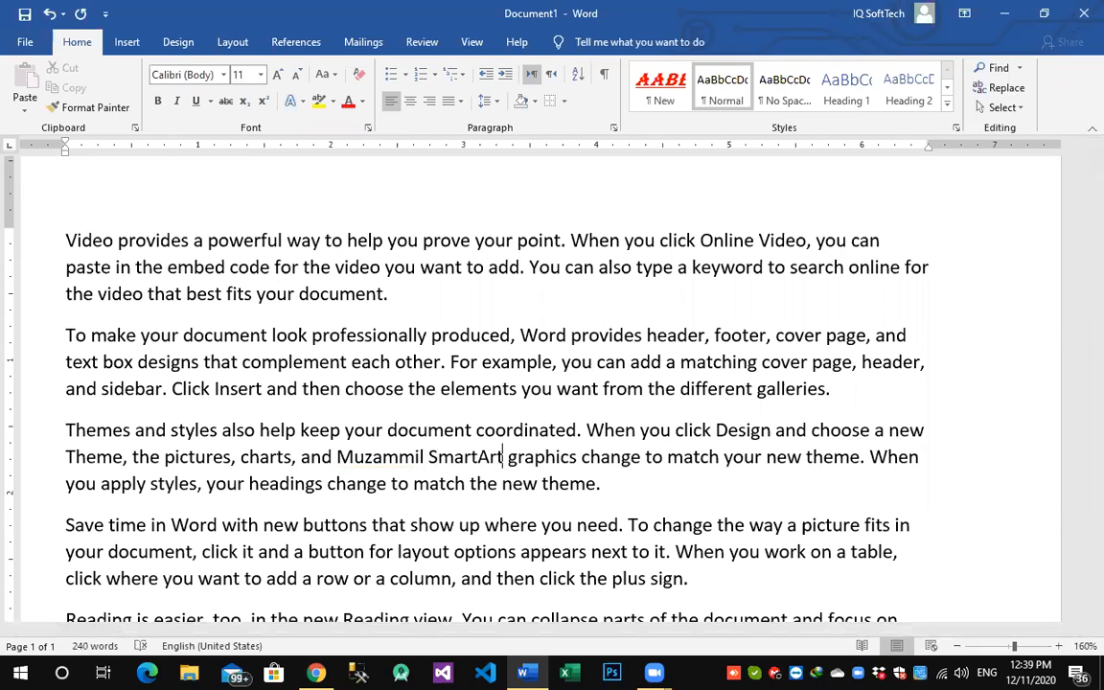
text(Muz )
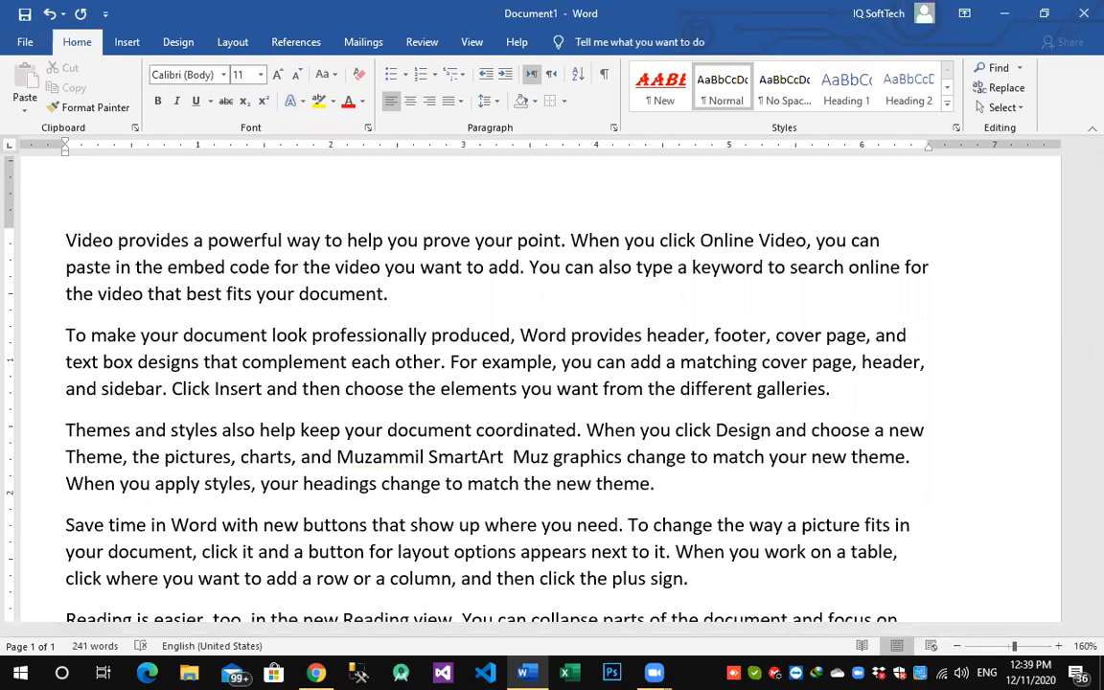
text(ammil)
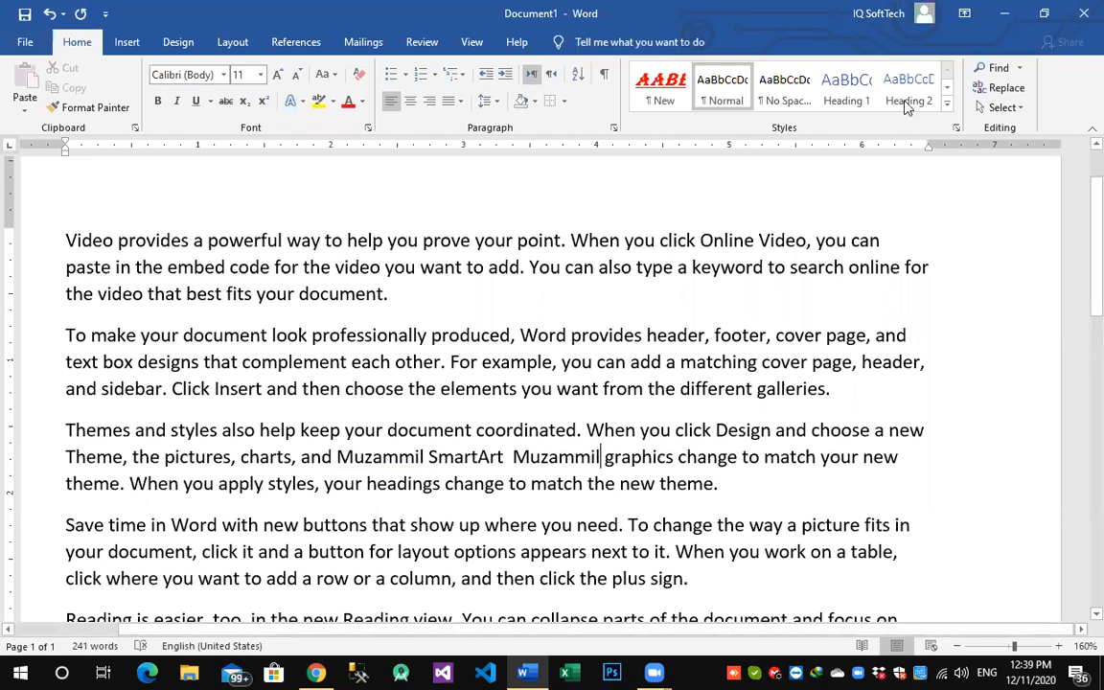
- Replace only the occurrence of the corrected name before SmartArt with the original first name using Find and Replace
click(978, 87)
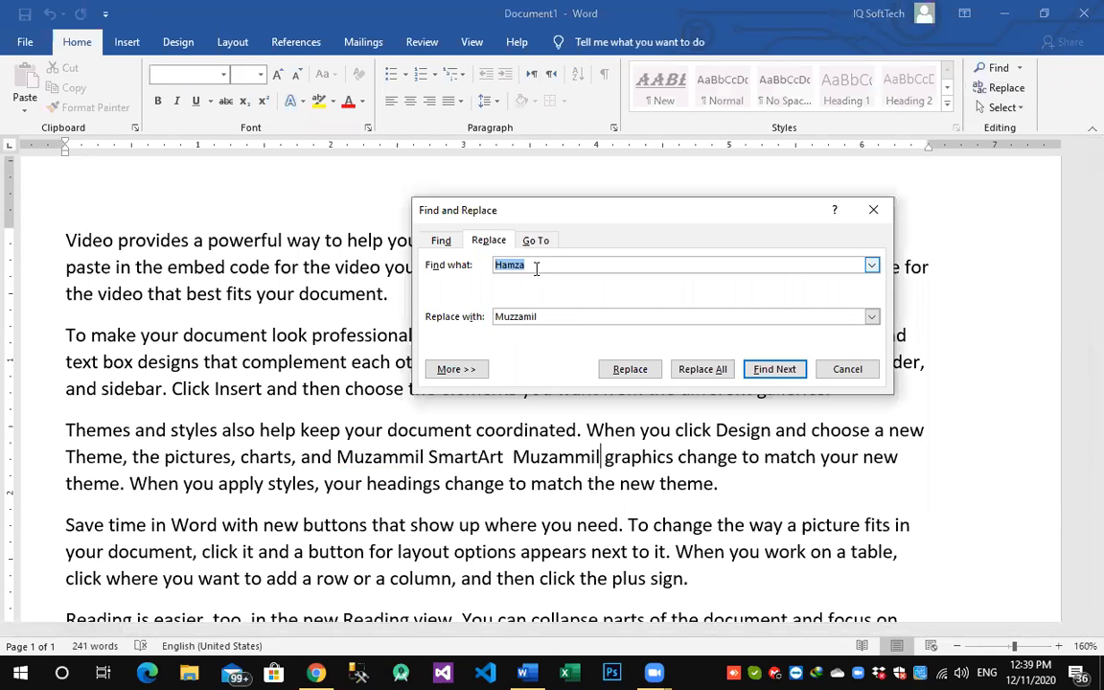
text(Muzammil)
key(Tab)
text(Hamz)
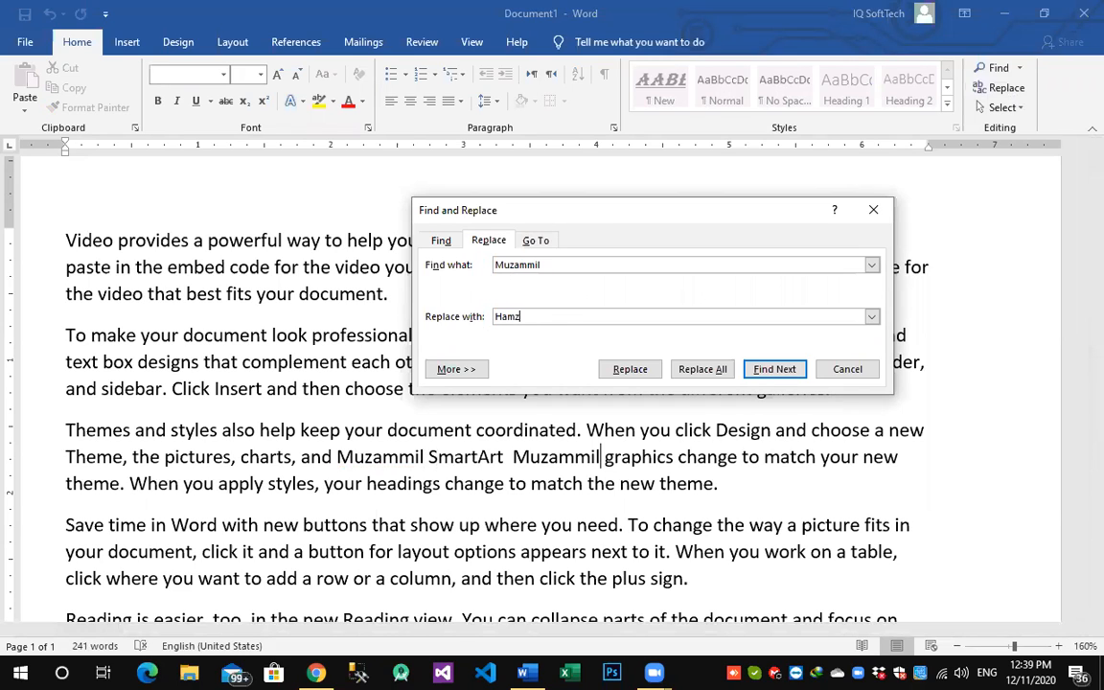
text(a)
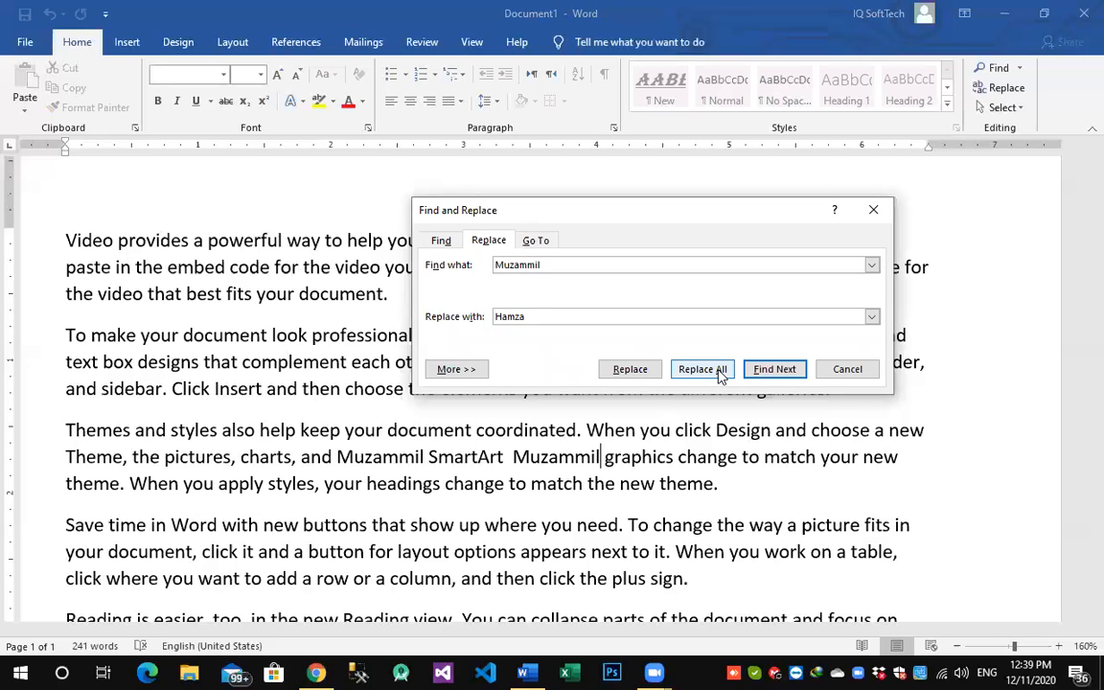
click(640, 373)
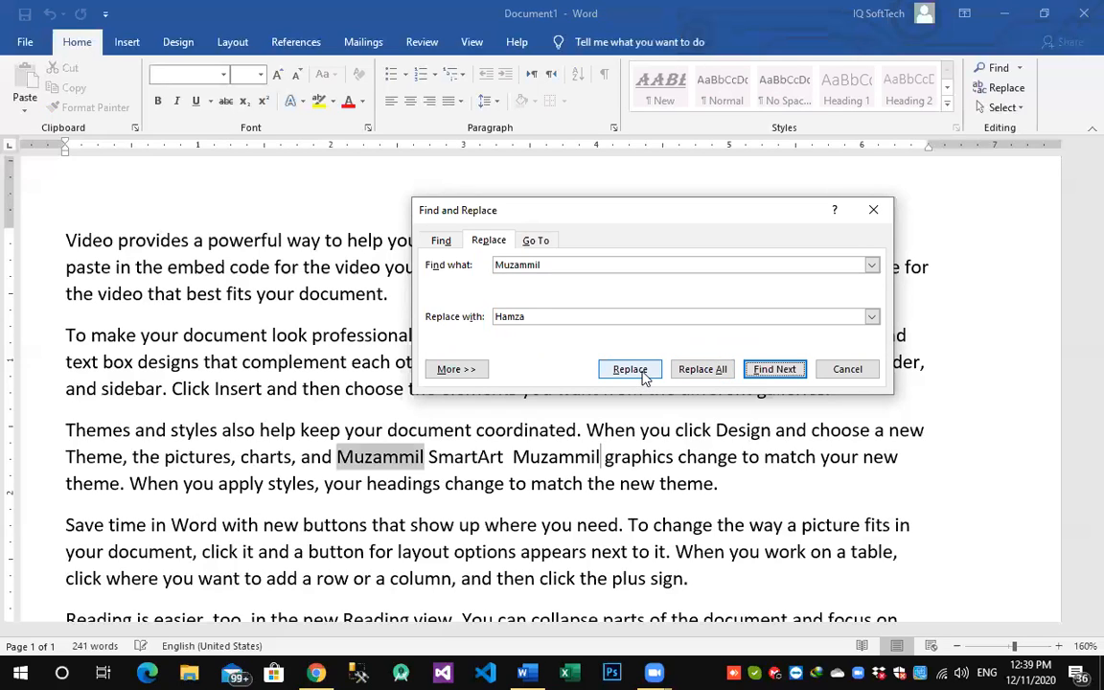
click(642, 373)
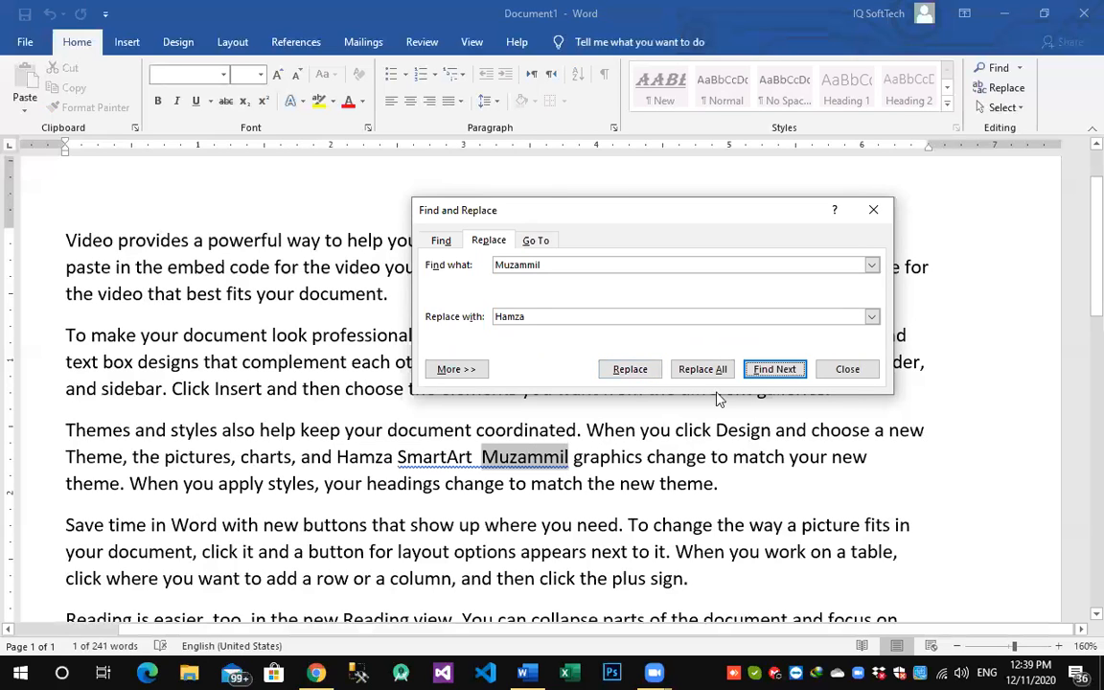
click(844, 369)
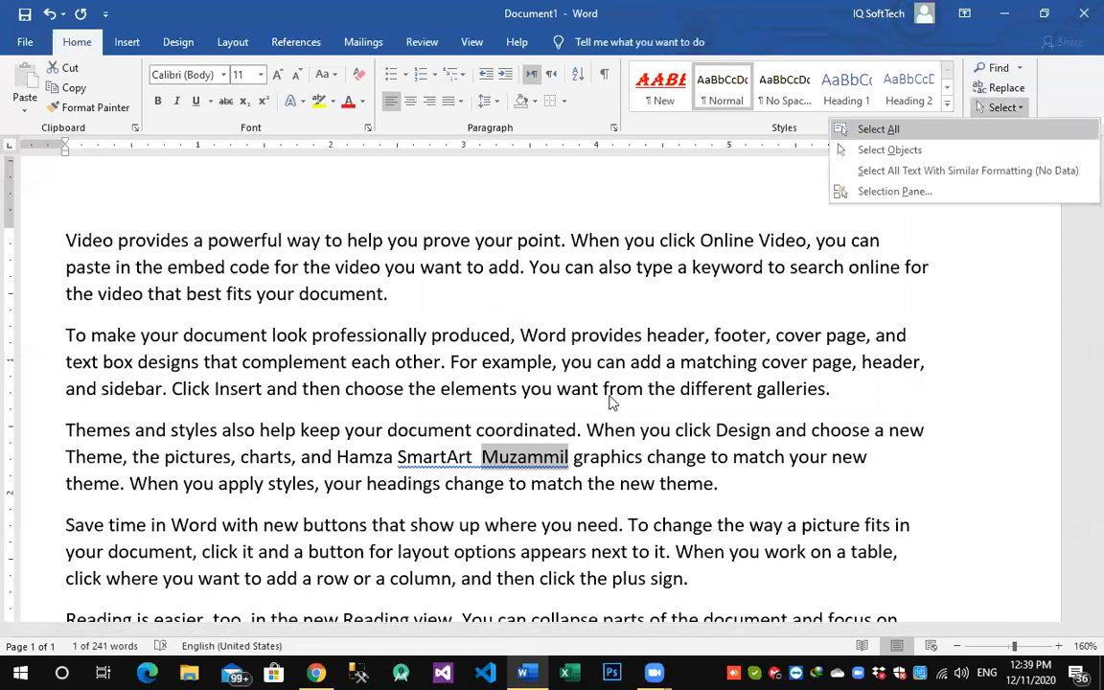
- Select all the text in the document
key(Return)
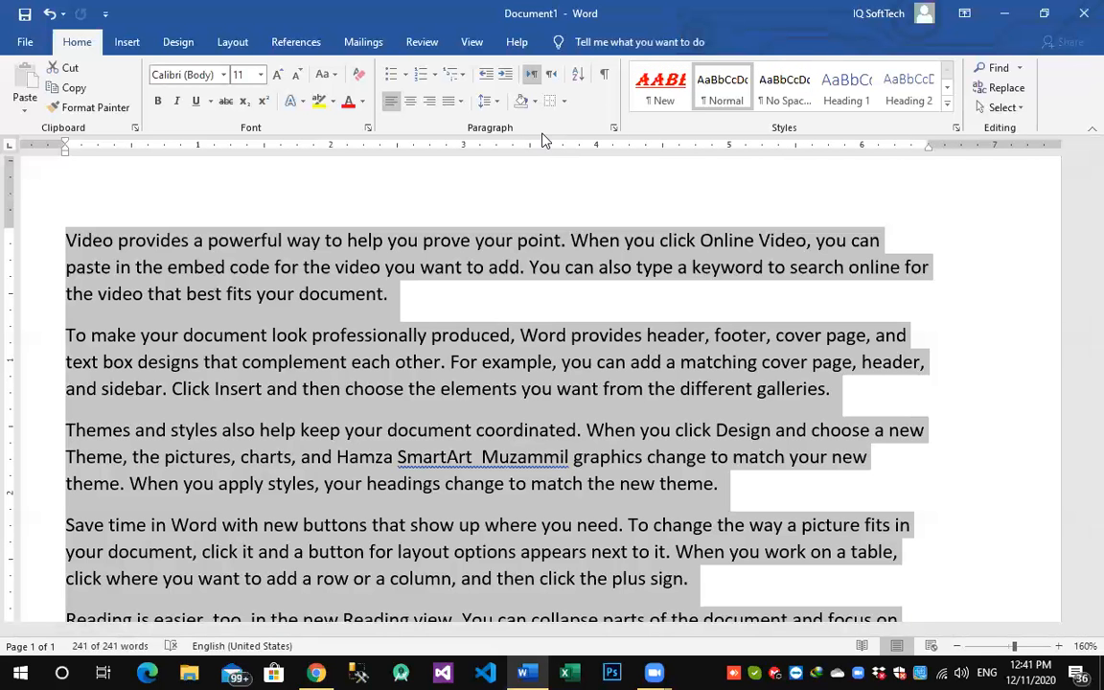
- Add the line "TABLE:" below the last line of text, leaving one empty line between them
click(128, 43)
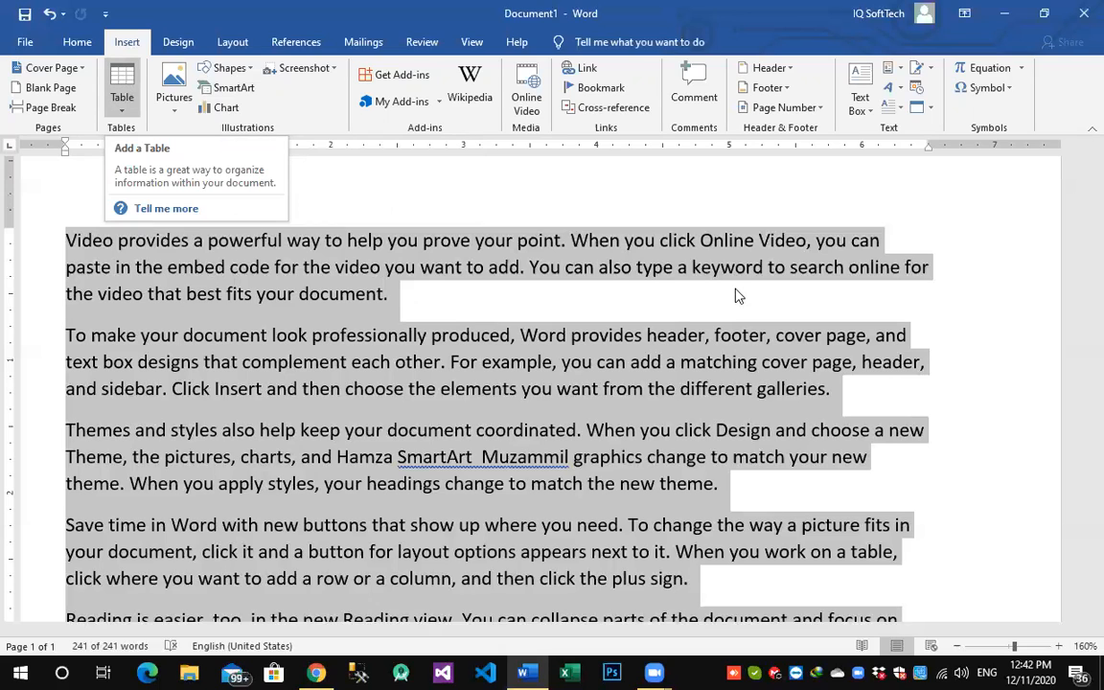
scroll(335, 260, down, 3)
scroll(382, 169, down, 5)
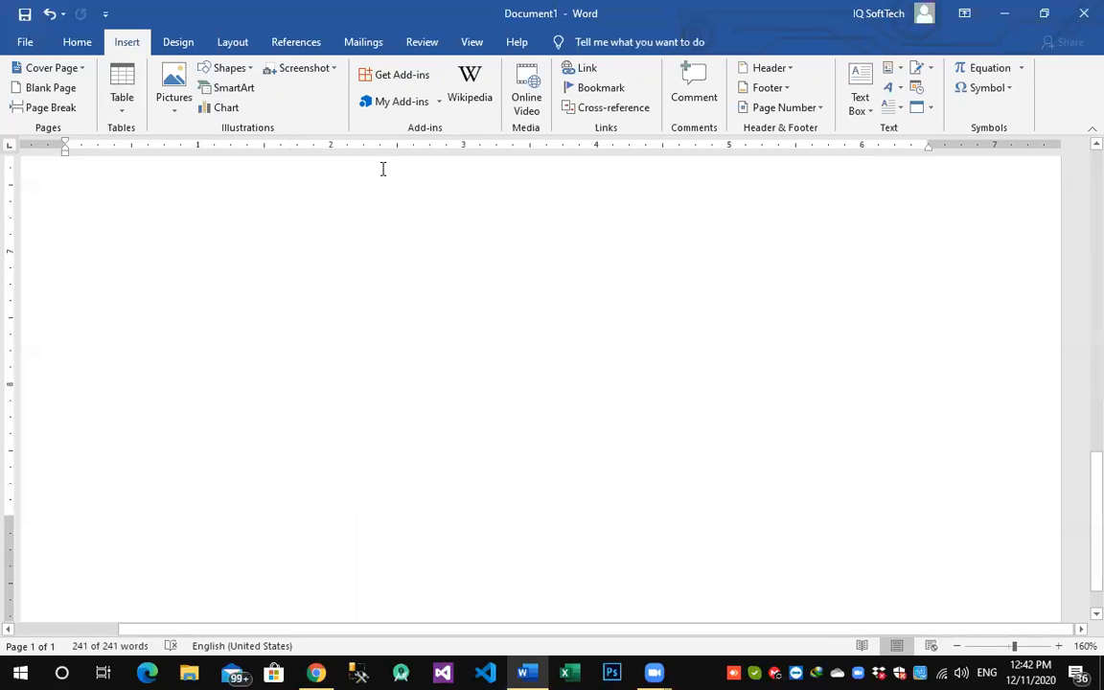
scroll(382, 168, up, 5)
key(Right)
key(Return)
key(Return)
key(Return)
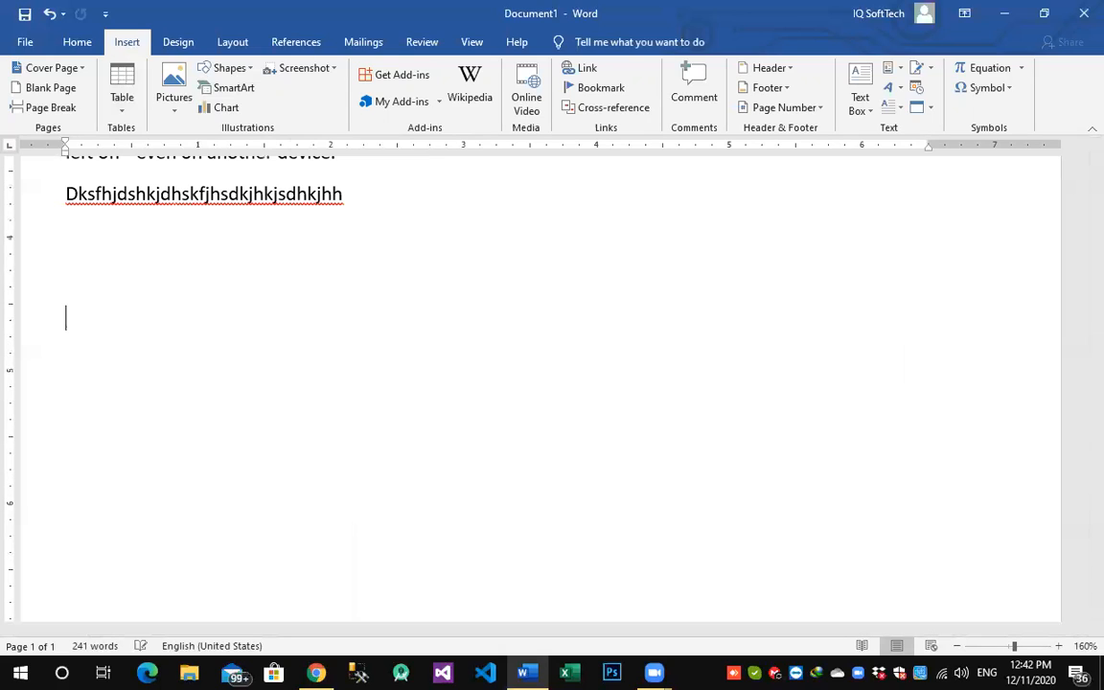
key(ctrl+z)
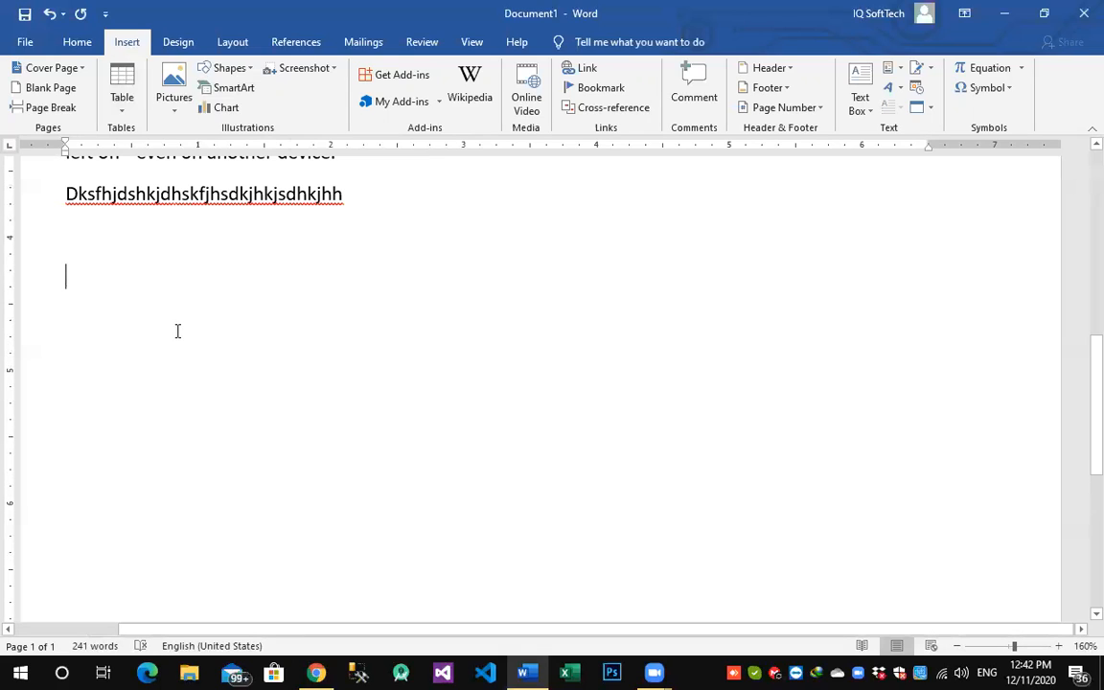
text(TABLE)
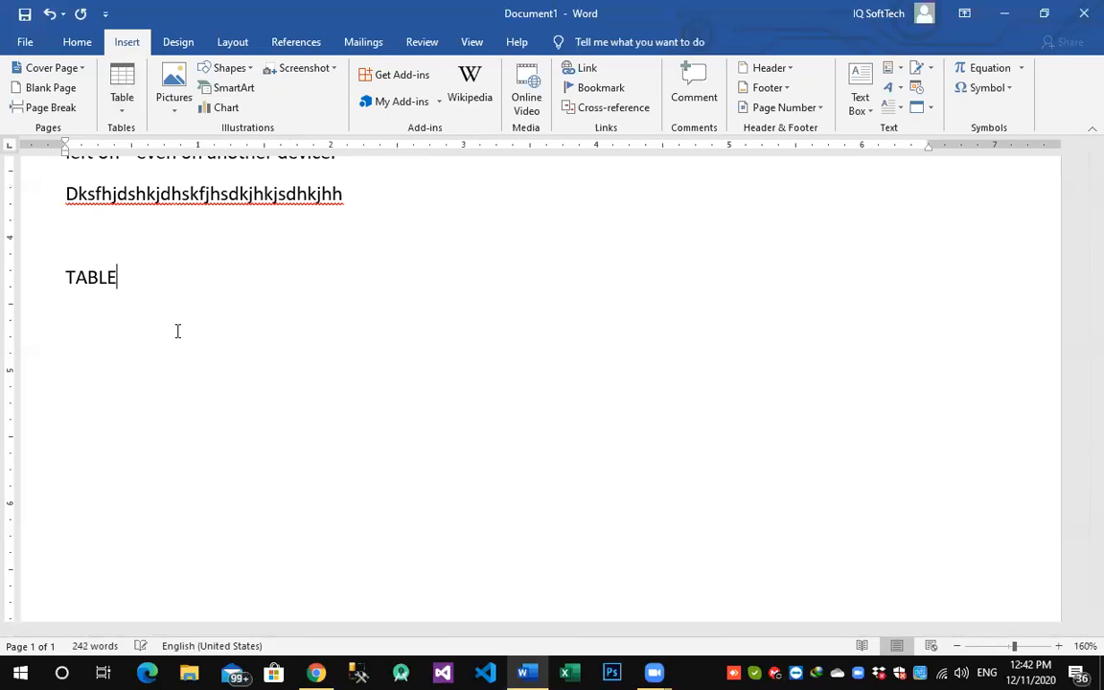
text(:)
- Enlarge the "TABLE:" line to heading size and make it bold
key(shift+Home)
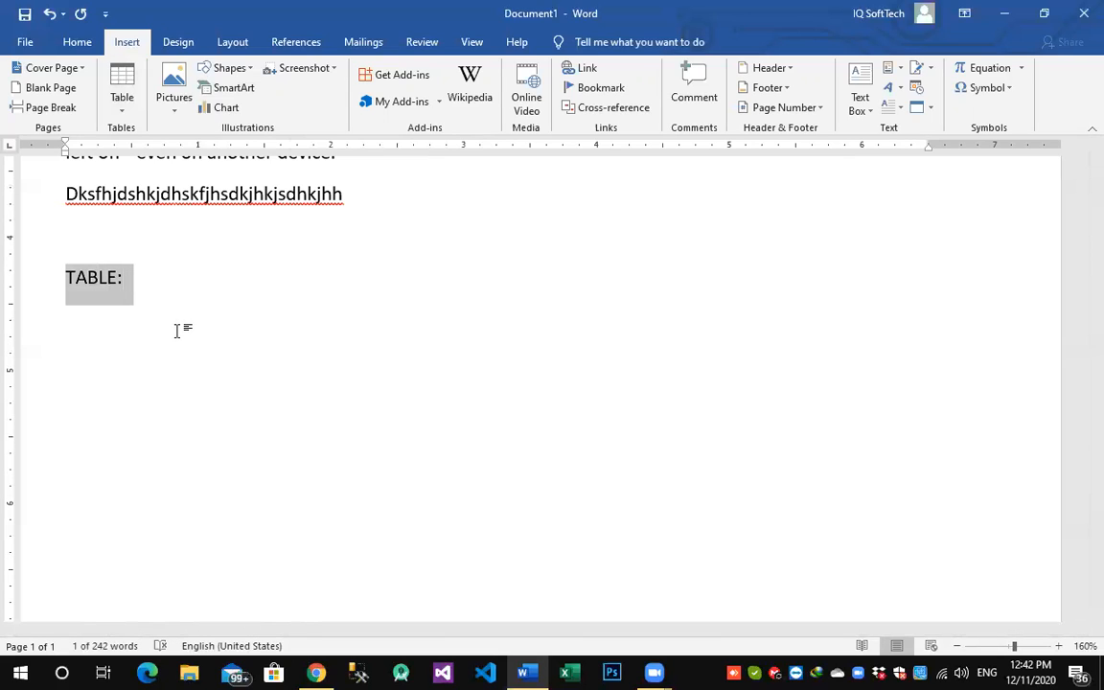
key(ctrl+shift+period)
key(ctrl+shift+period)
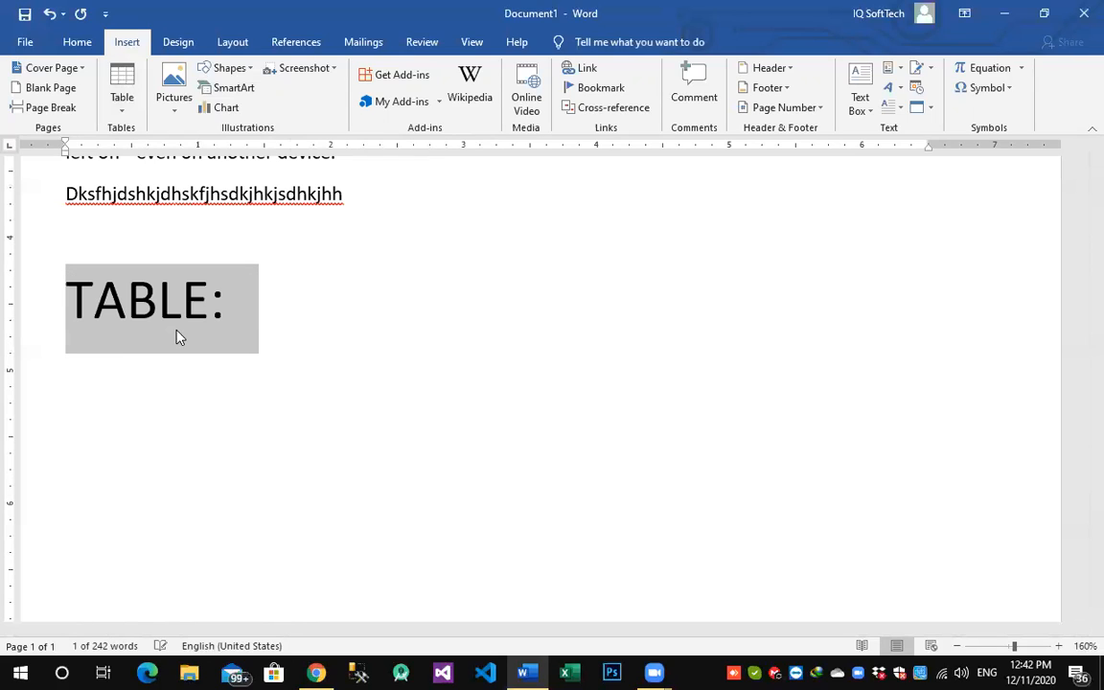
key(ctrl+shift+period)
key(ctrl+b)
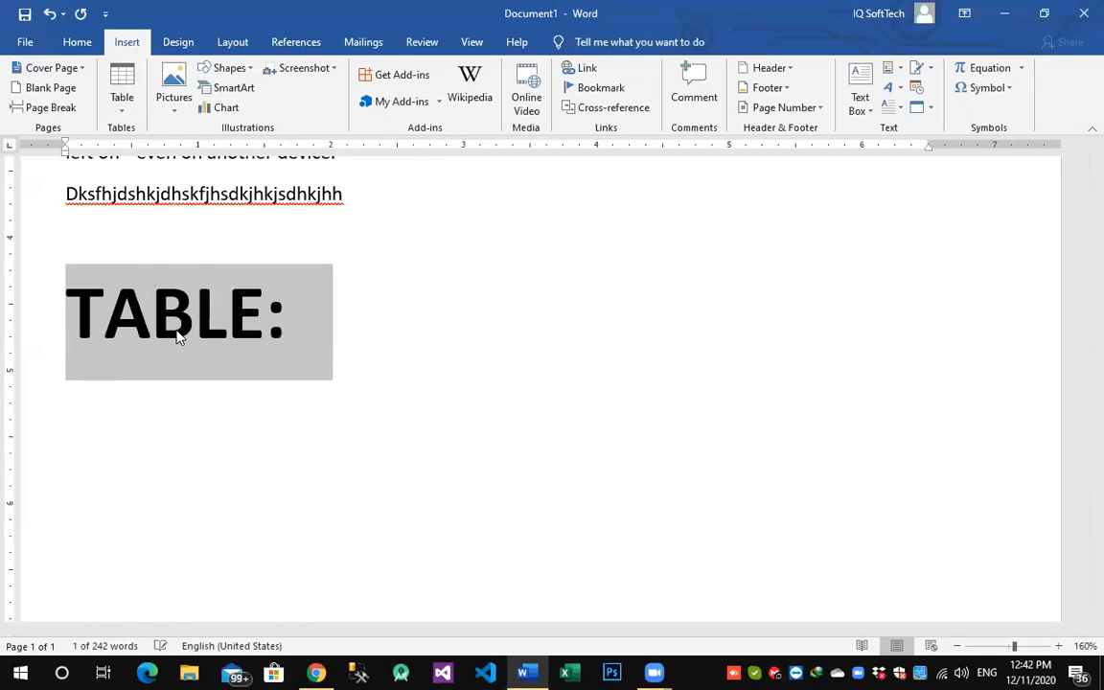
click(176, 335)
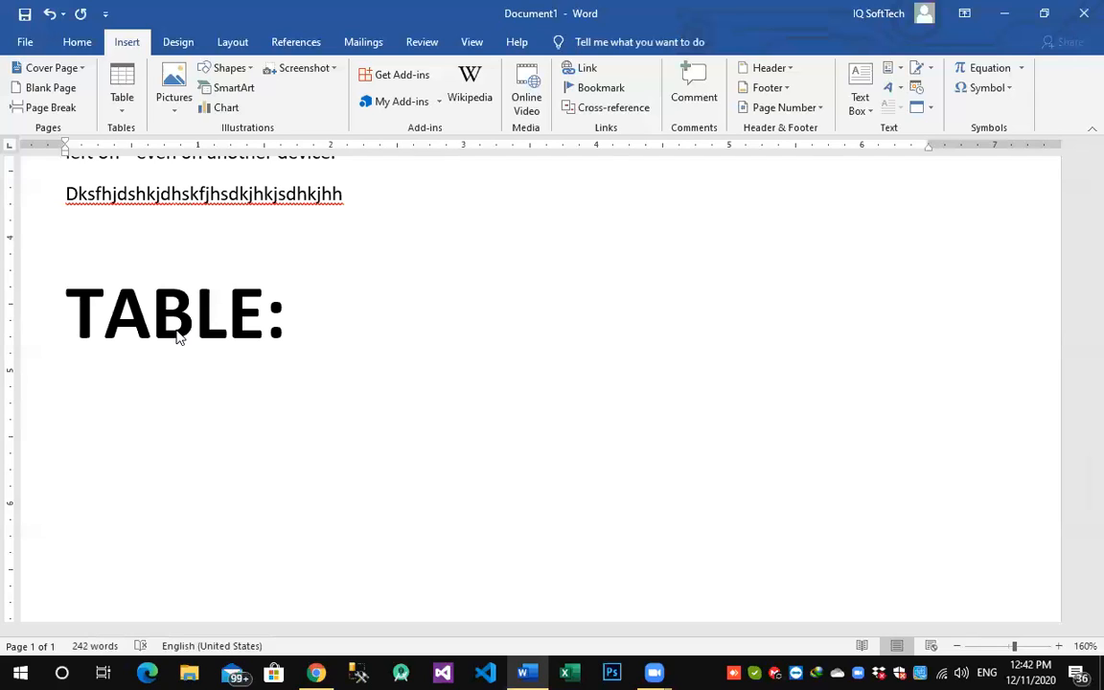
- Write the lines "Row == Horizontal Form" and "Column" below the TABLE: heading
click(488, 100)
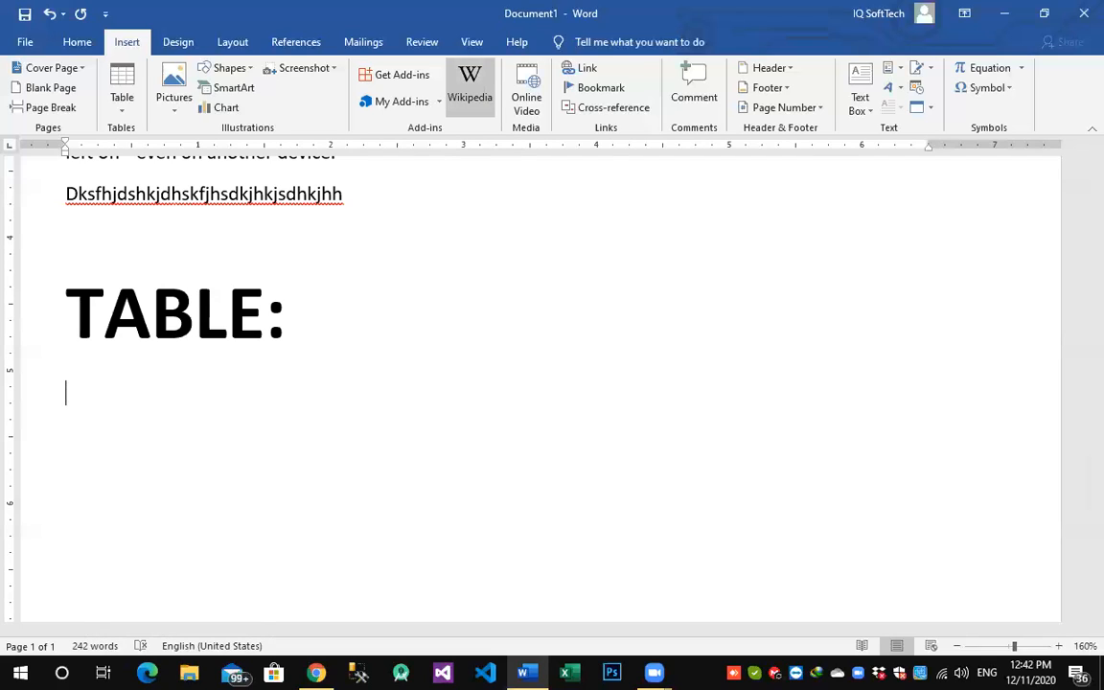
text(Row)
key(Return)
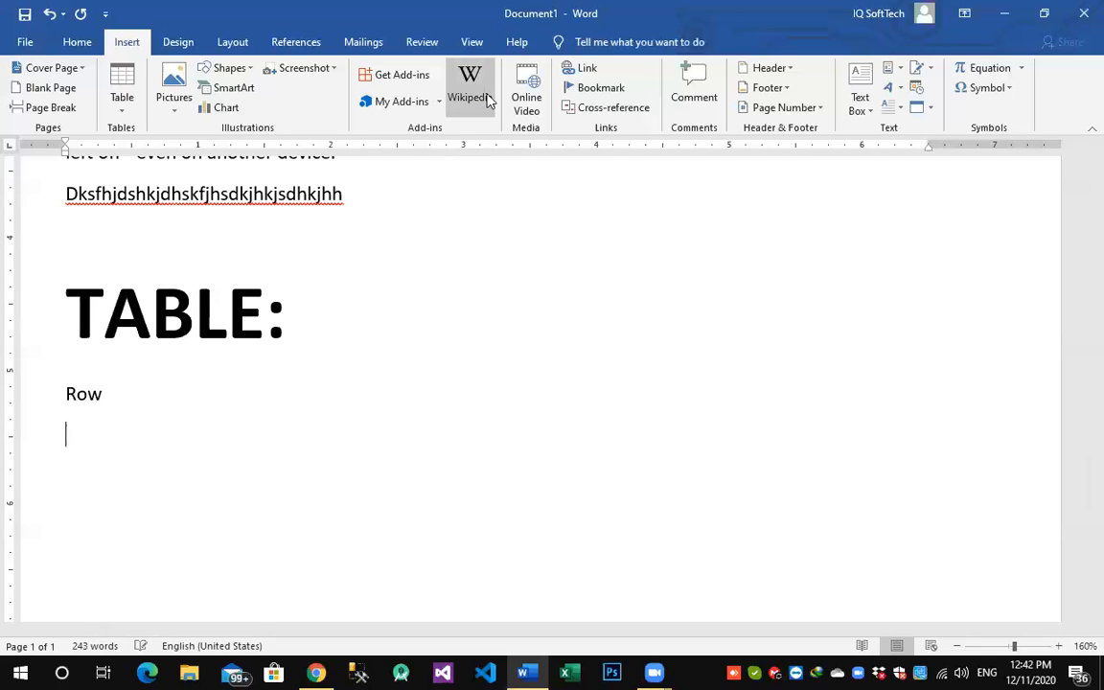
text(Column)
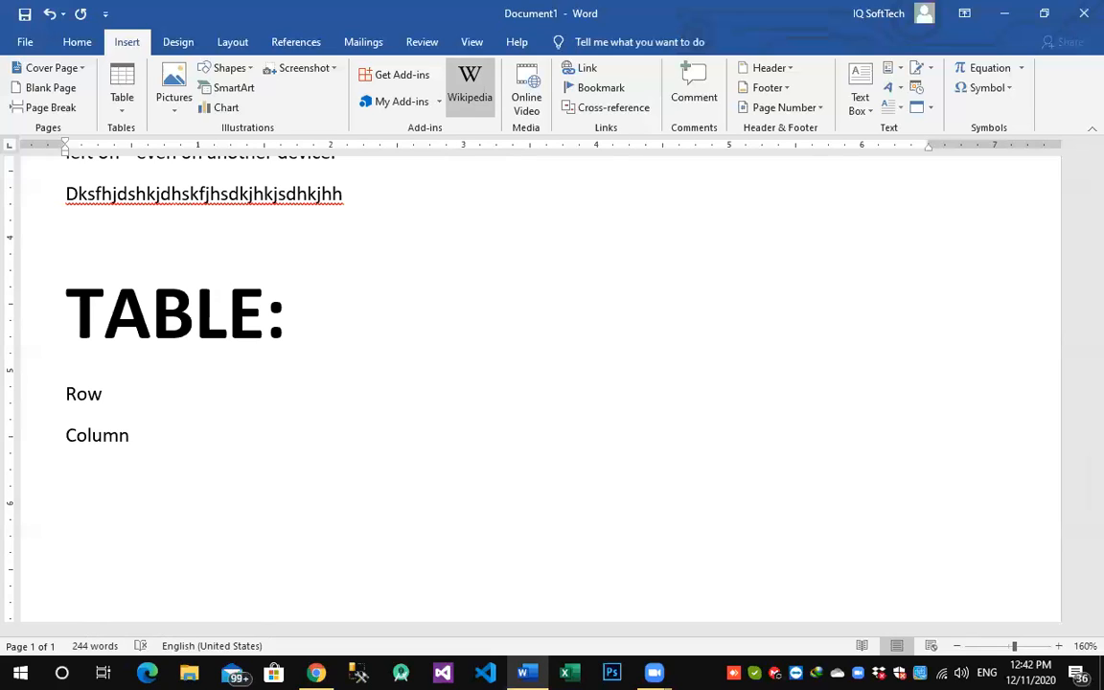
text(== Horizontal )
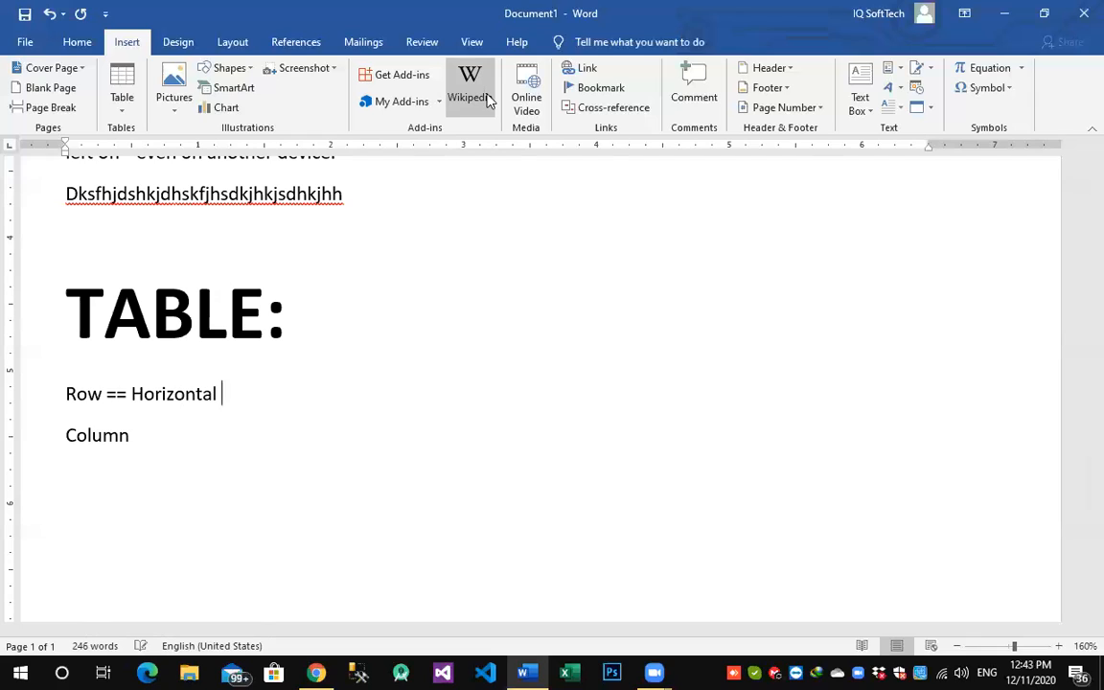
text(Form)
- Complete the Column line with "==Vertical Form", correcting the spelling of Vertical
click(130, 435)
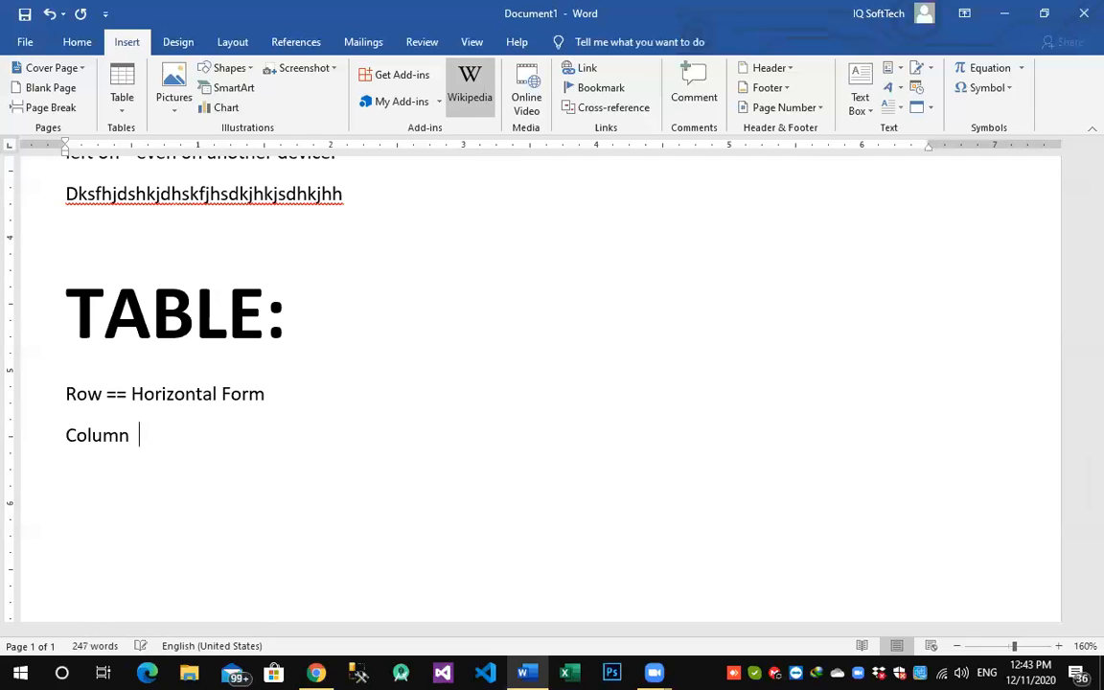
text(==Vertic)
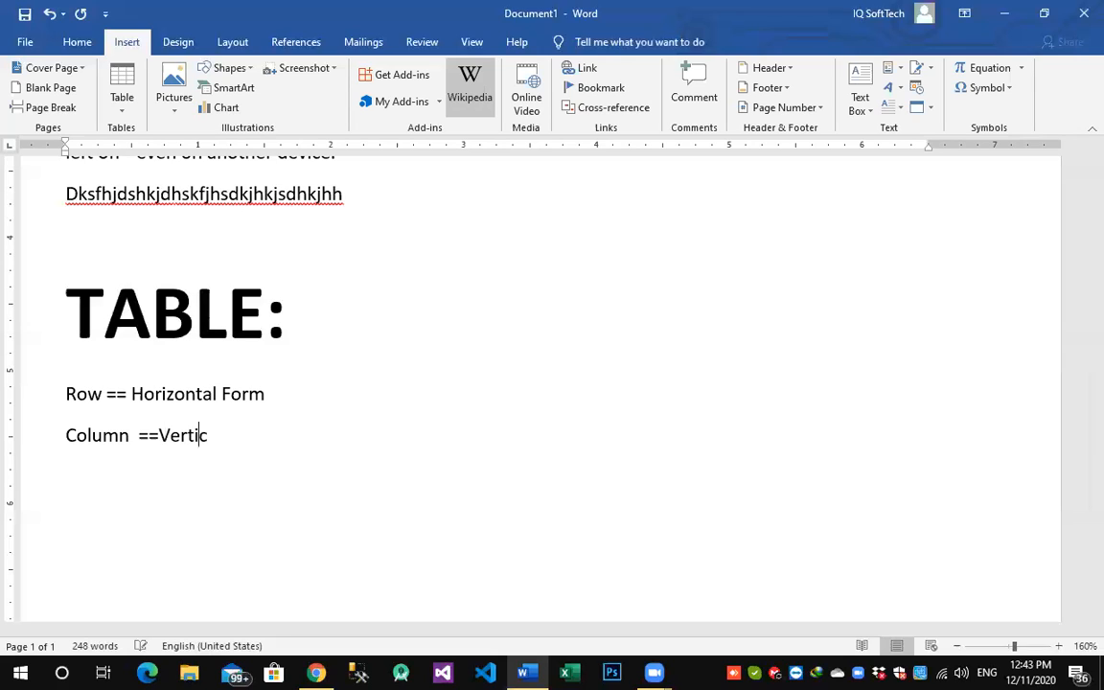
text(le)
click(207, 435)
text(a)
key(BackSpace)
click(224, 436)
text(Form)
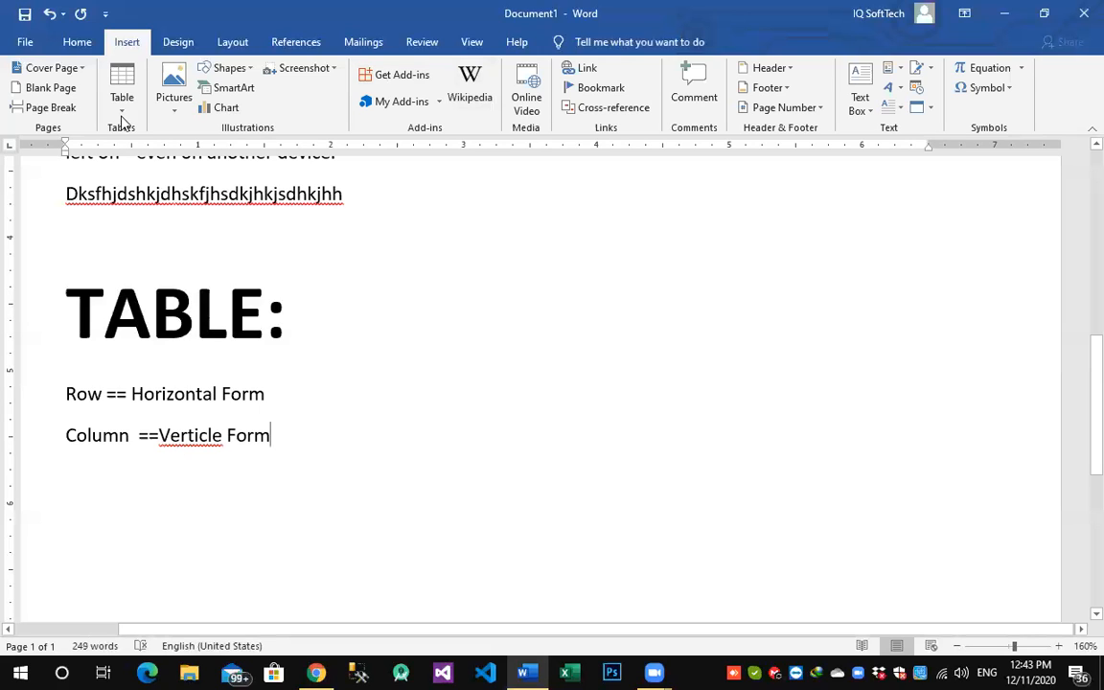
right_click(178, 443)
click(130, 87)
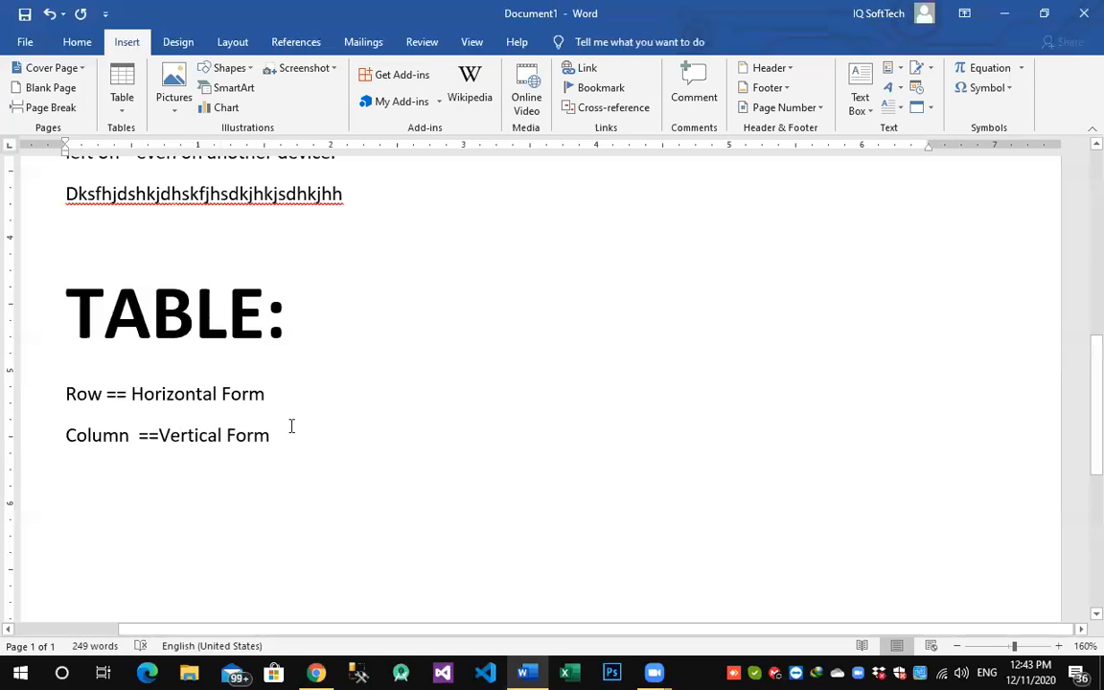
- Insert a table with 5 columns and 8 rows below the Column line, leaving an empty line above it
key(Return)
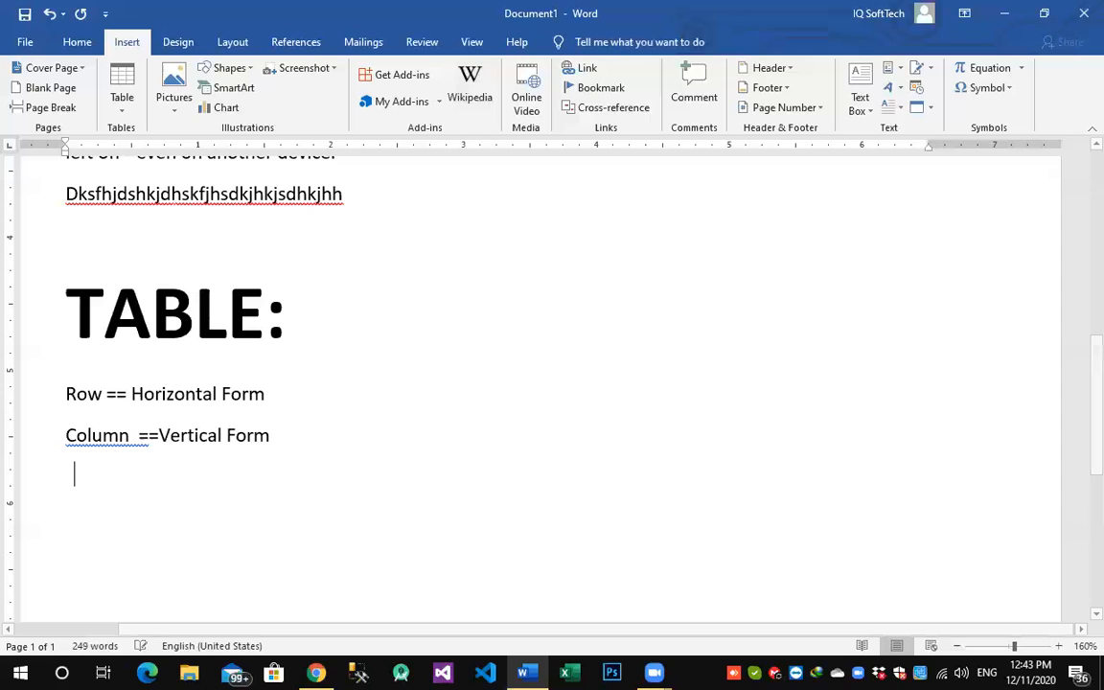
key(Return)
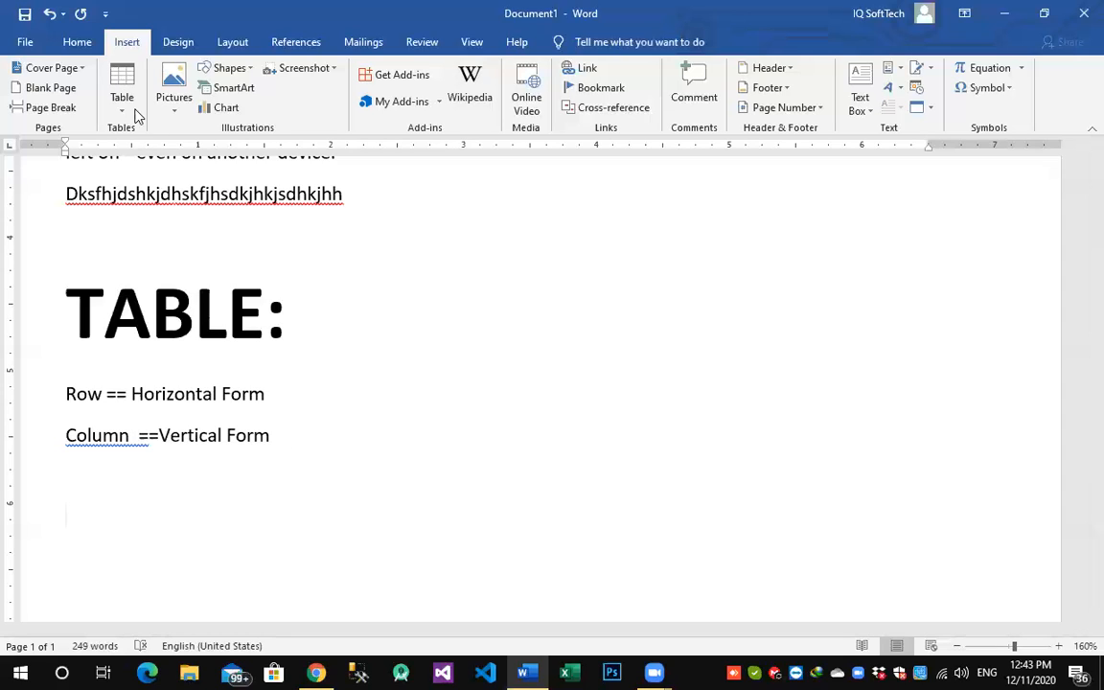
click(122, 89)
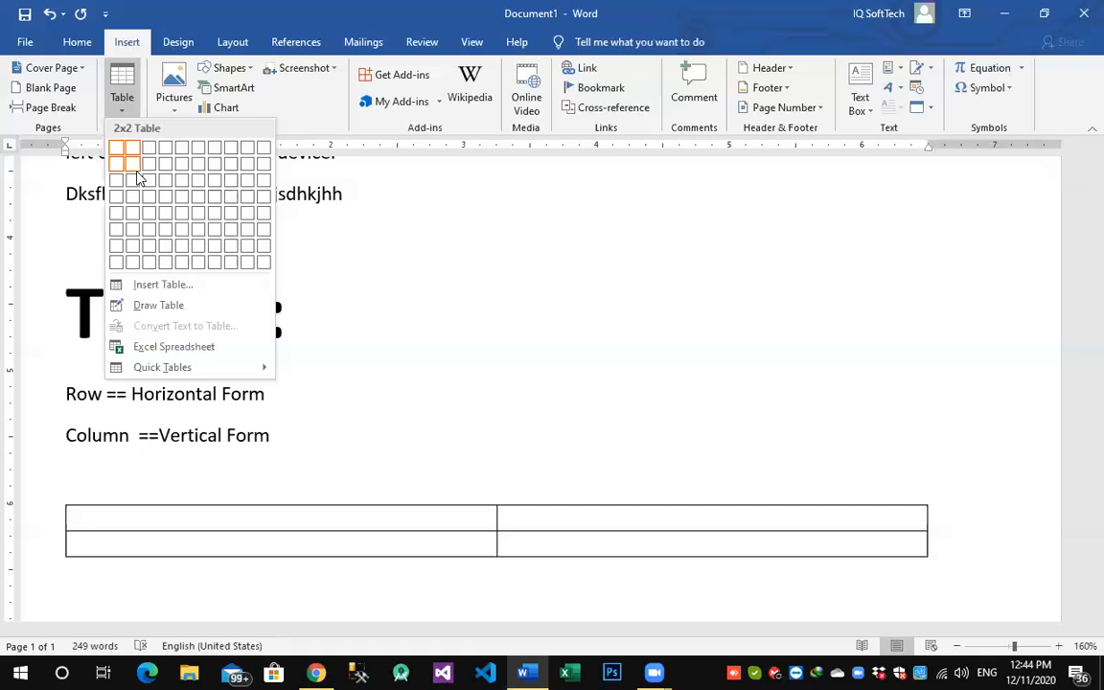
click(180, 247)
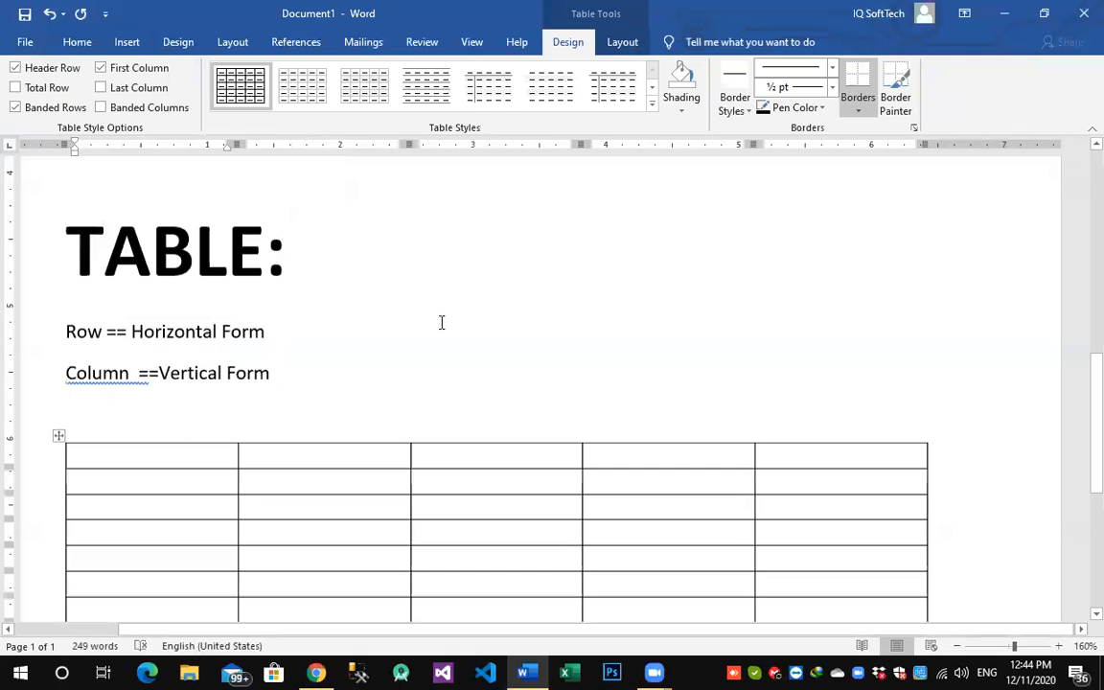
scroll(442, 323, down, 1)
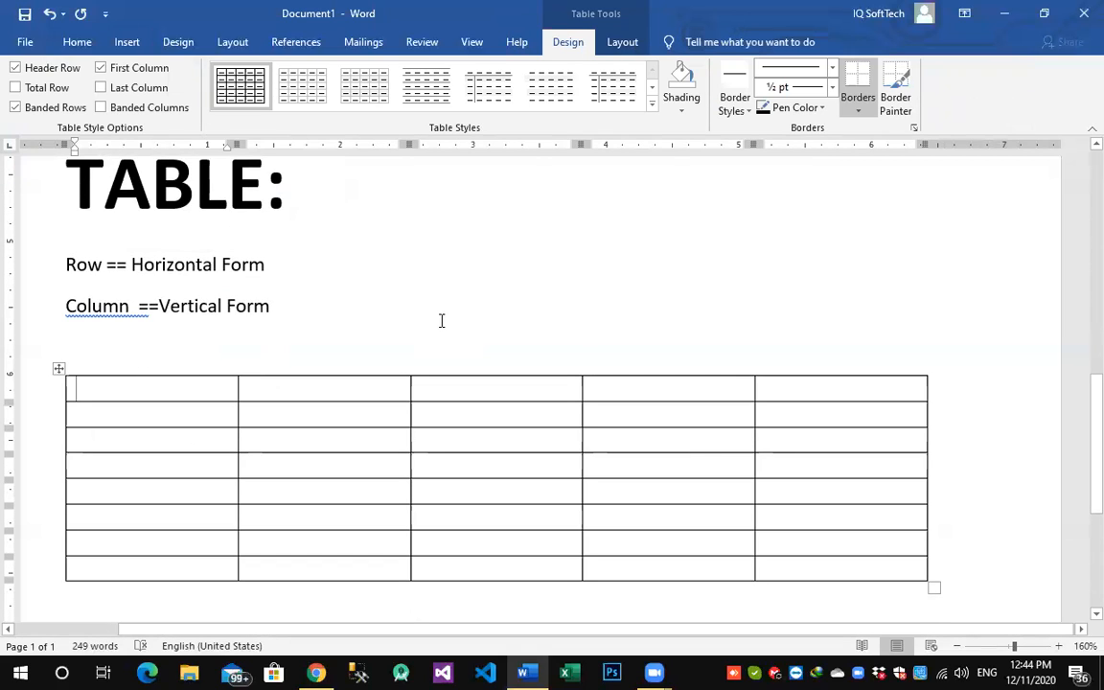
scroll(442, 321, down, 1)
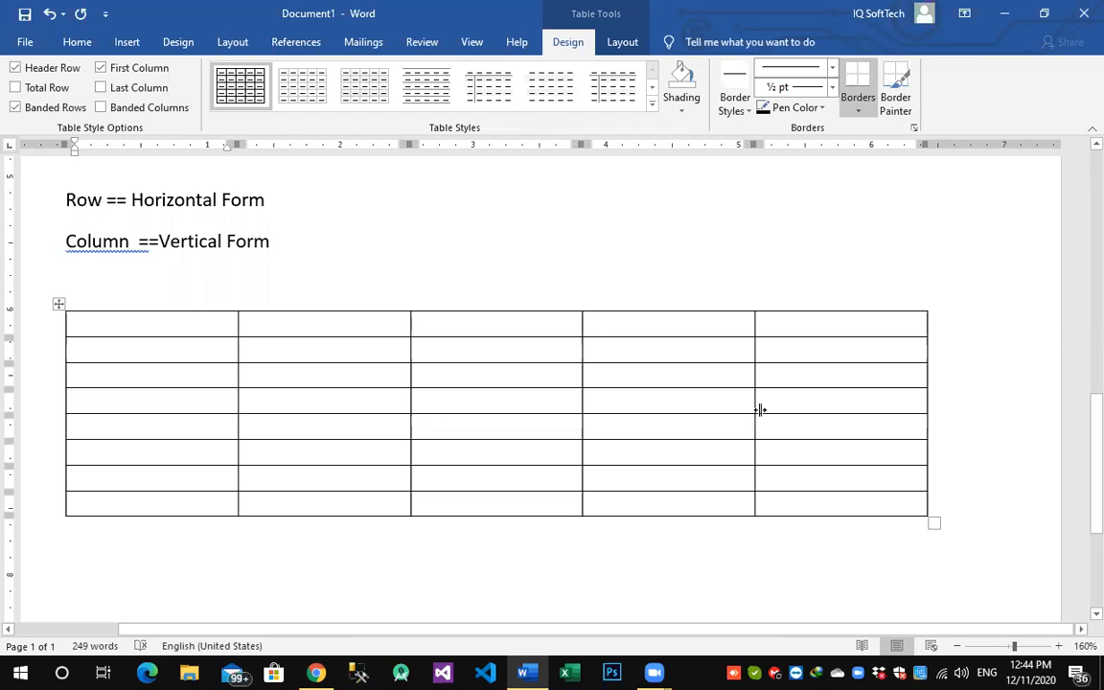
- Label the table "8 X 5" on the empty line directly above it
click(204, 331)
click(329, 283)
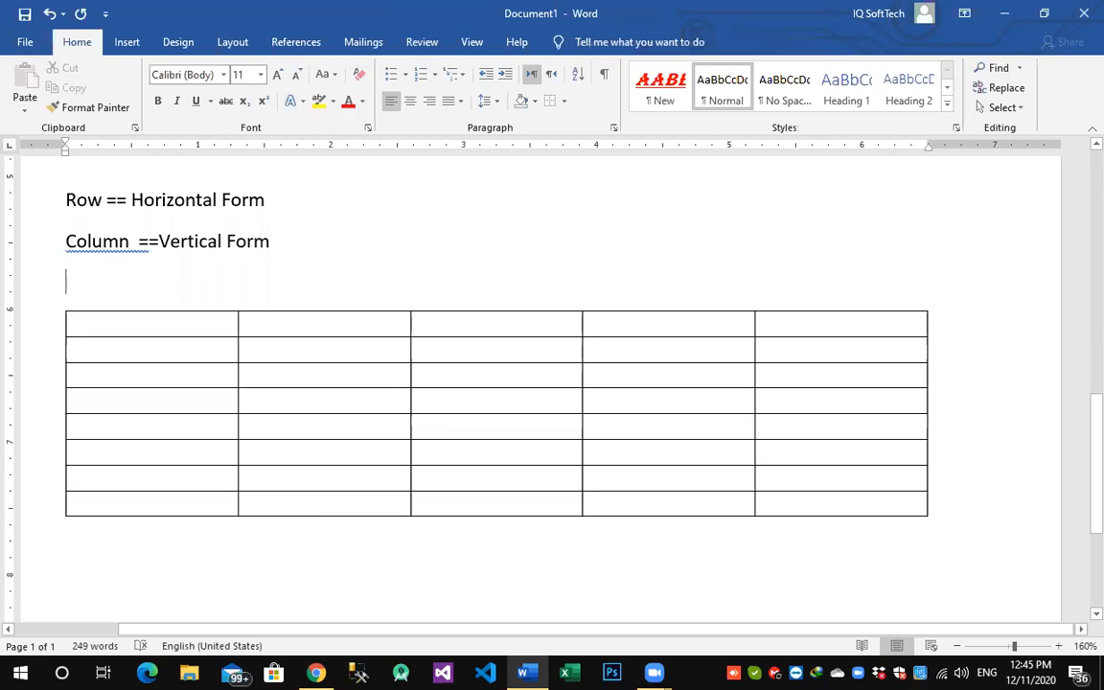
text(8 X 5)
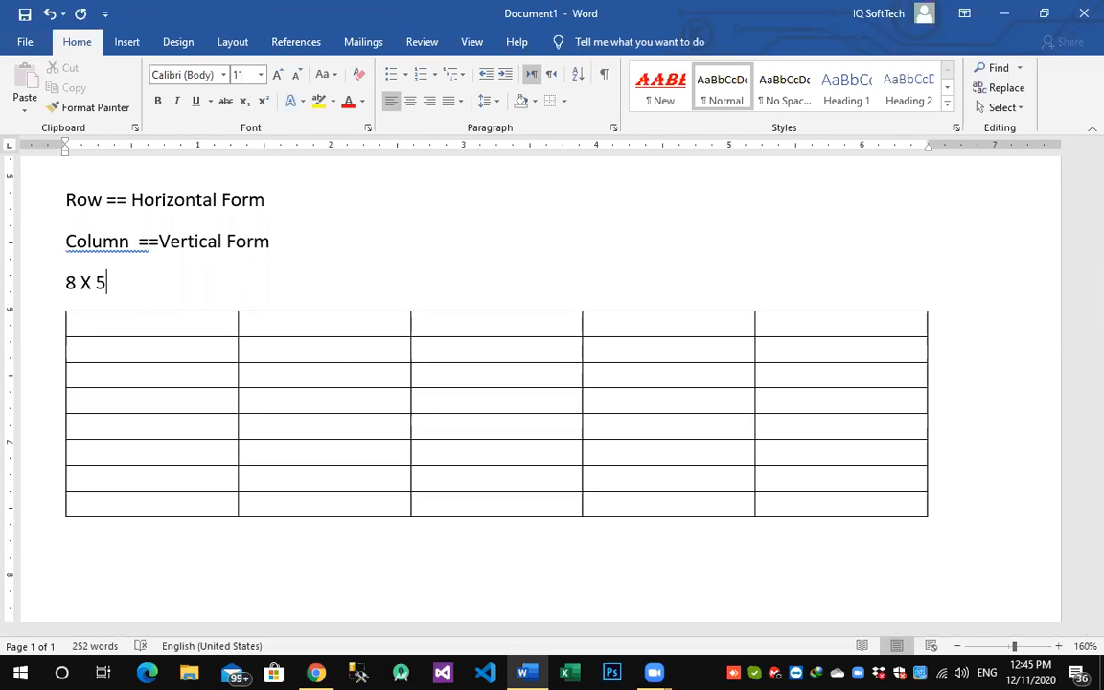
click(128, 43)
click(121, 79)
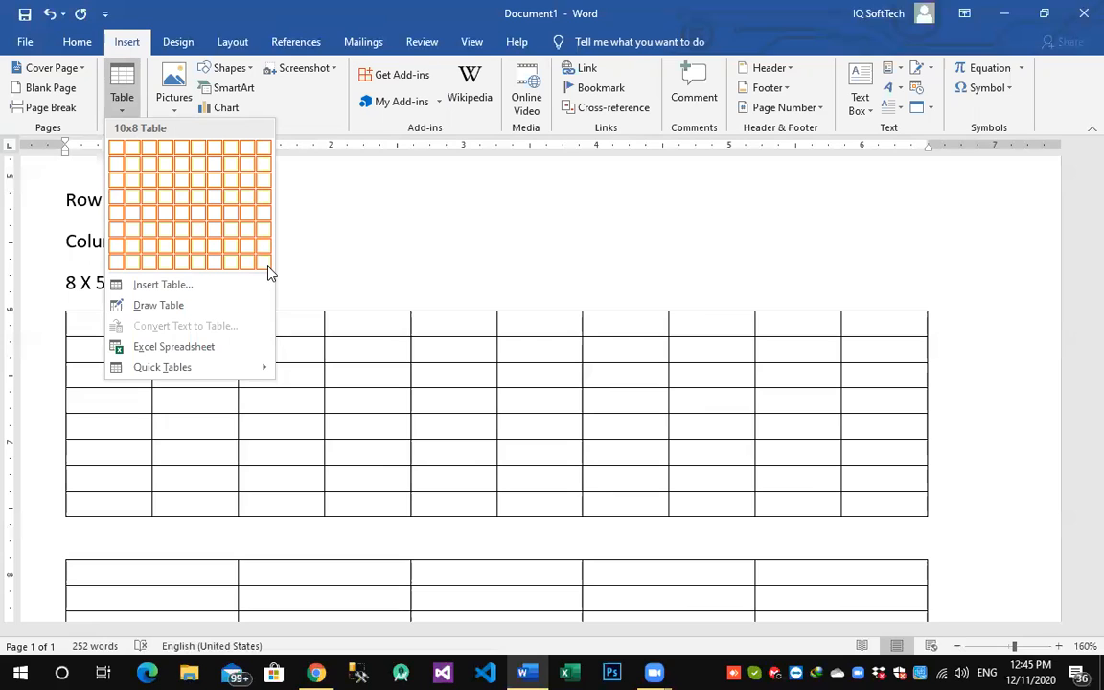
click(163, 285)
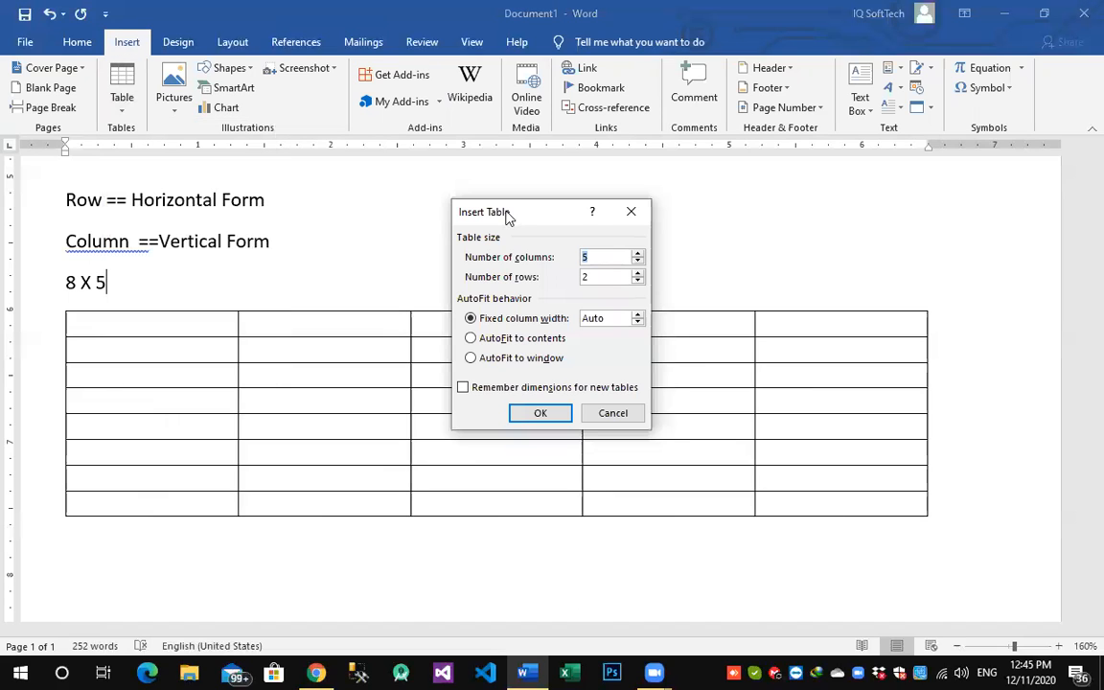
drag(508, 216, 649, 244)
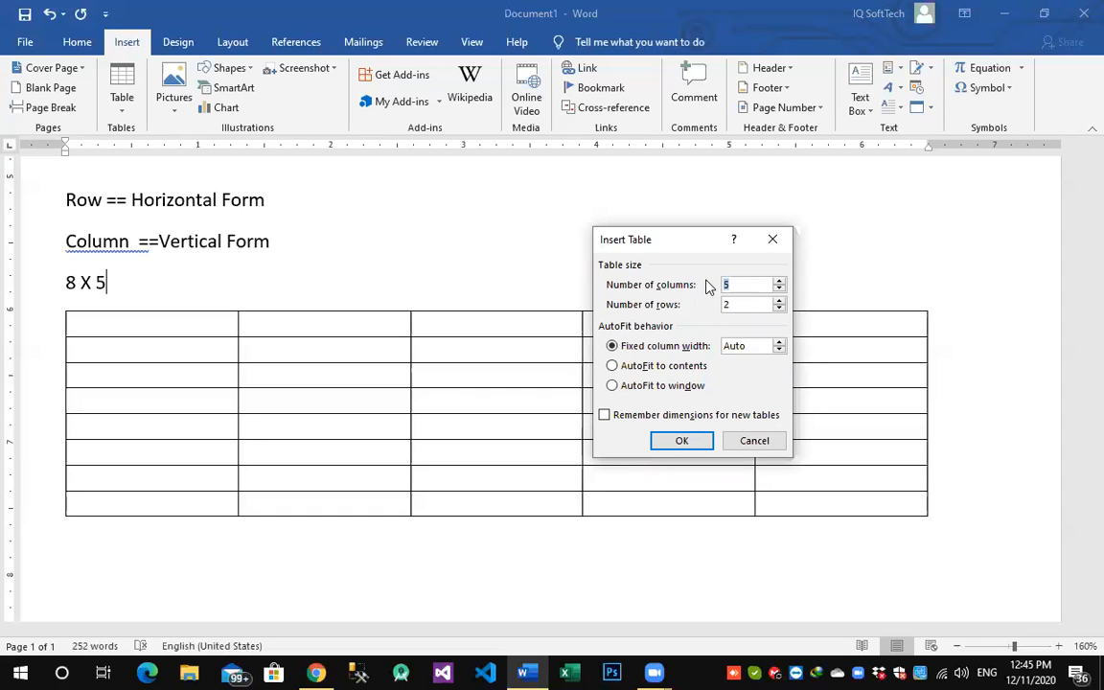
text(10)
key(Tab)
text(10)
key(Escape)
- Insert a table with 10 columns and 10 rows below the "8 X 5" line using the Insert Table dialog
click(109, 95)
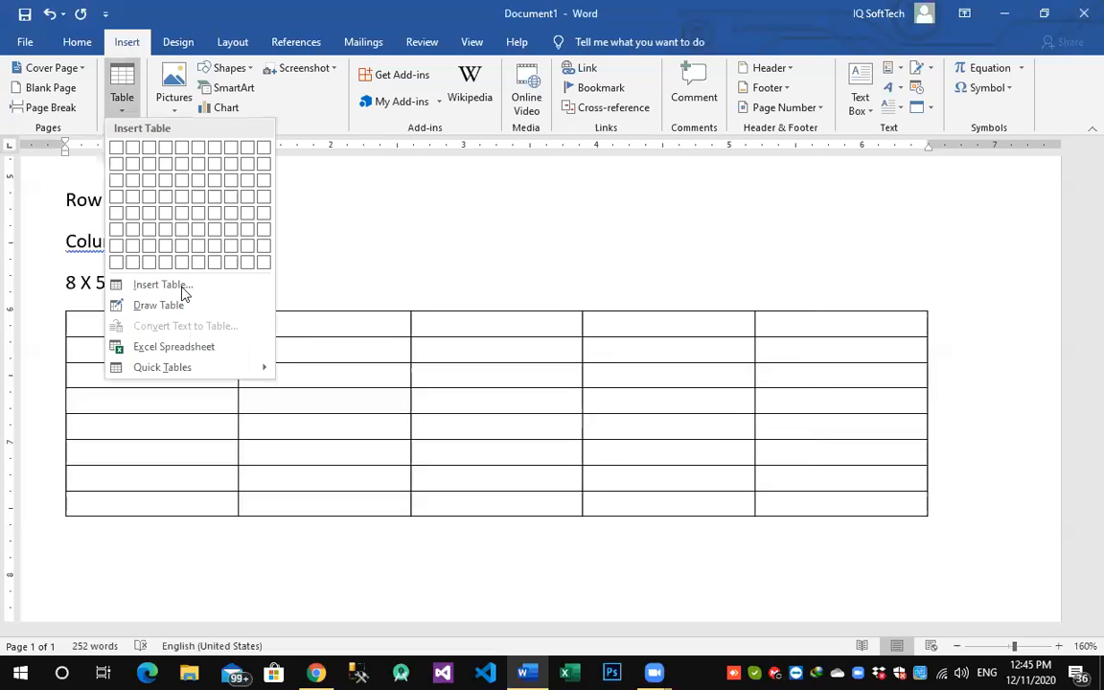
click(163, 287)
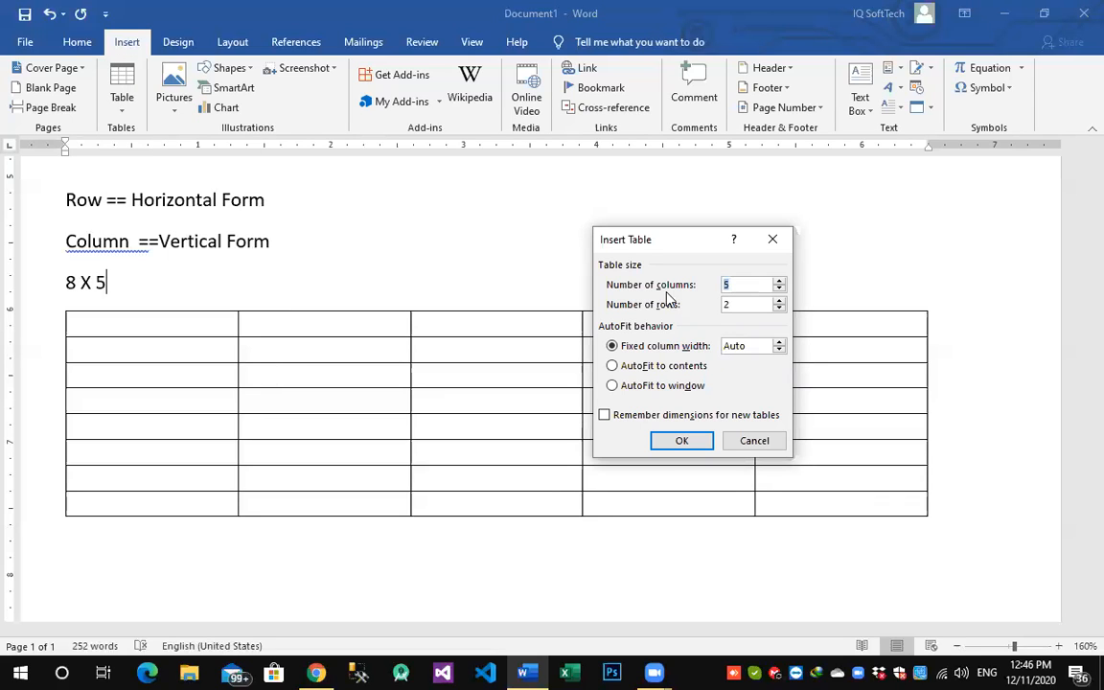
text(10)
key(Tab)
key(shift+Left)
text(10)
key(Return)
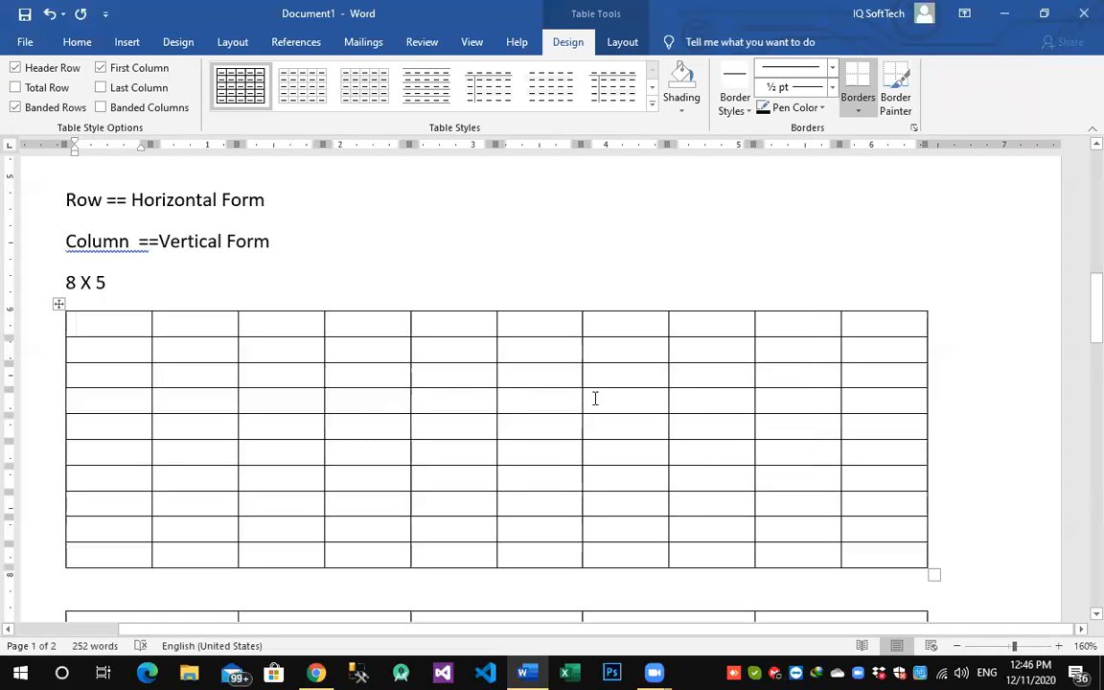
- Add blank lines between the two tables to push the five-column table onto the next page
scroll(594, 397, down, 3)
scroll(891, 333, down, 2)
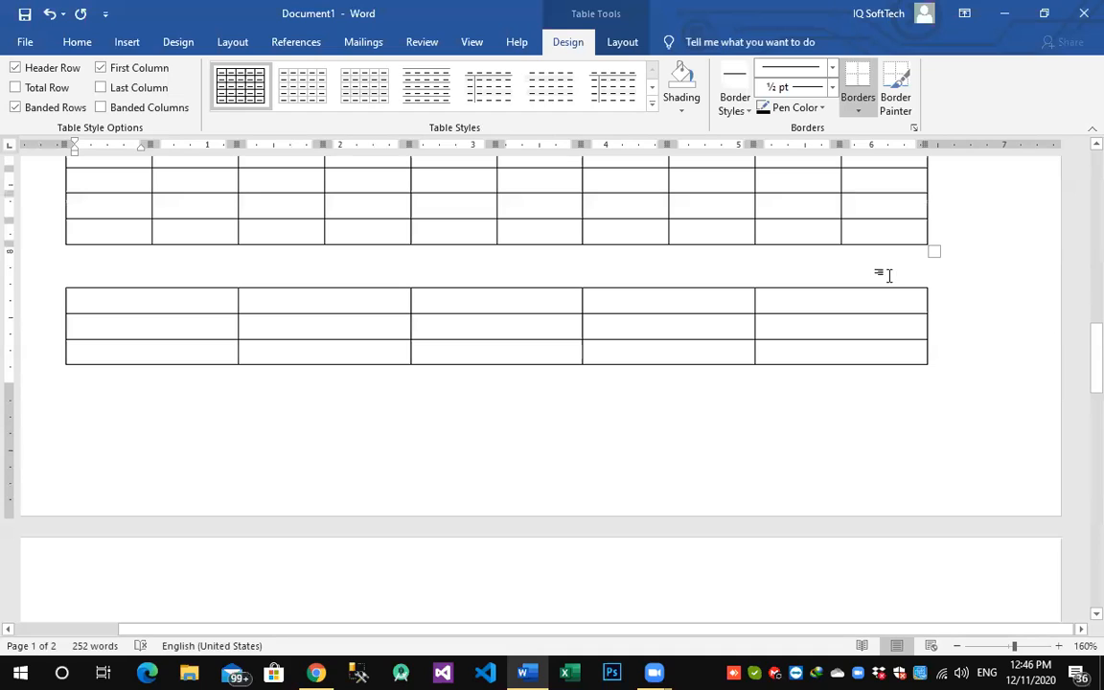
click(889, 275)
key(Return)
key(Return)
key(Return)
key(Return)
key(Return)
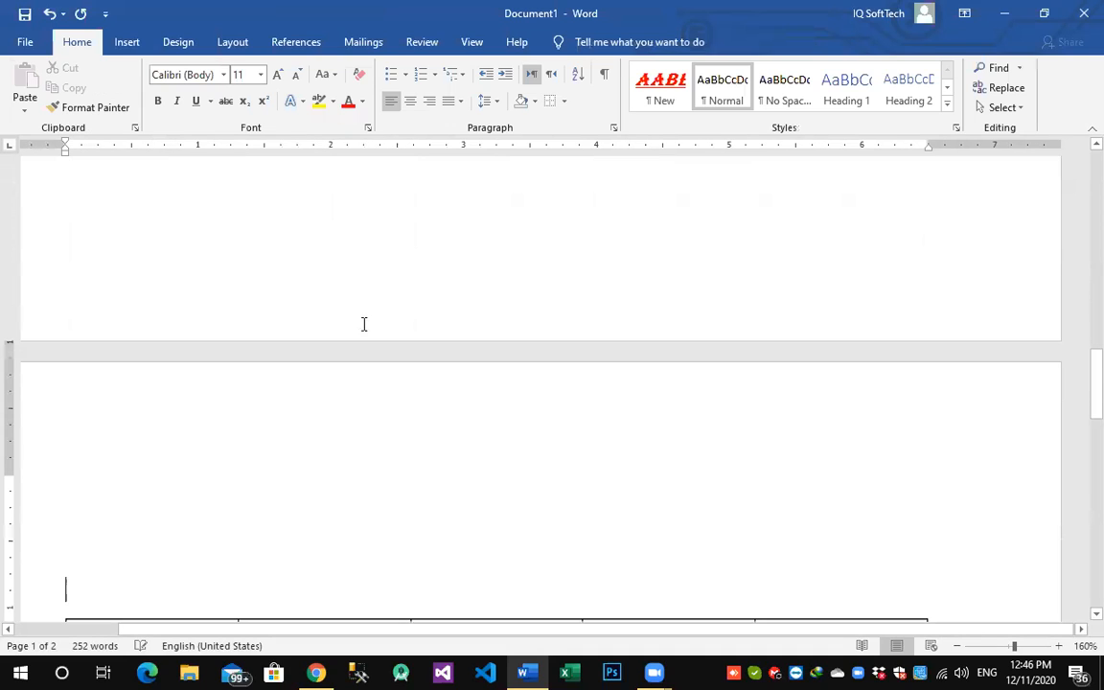
scroll(364, 323, down, 6)
scroll(363, 378, up, 8)
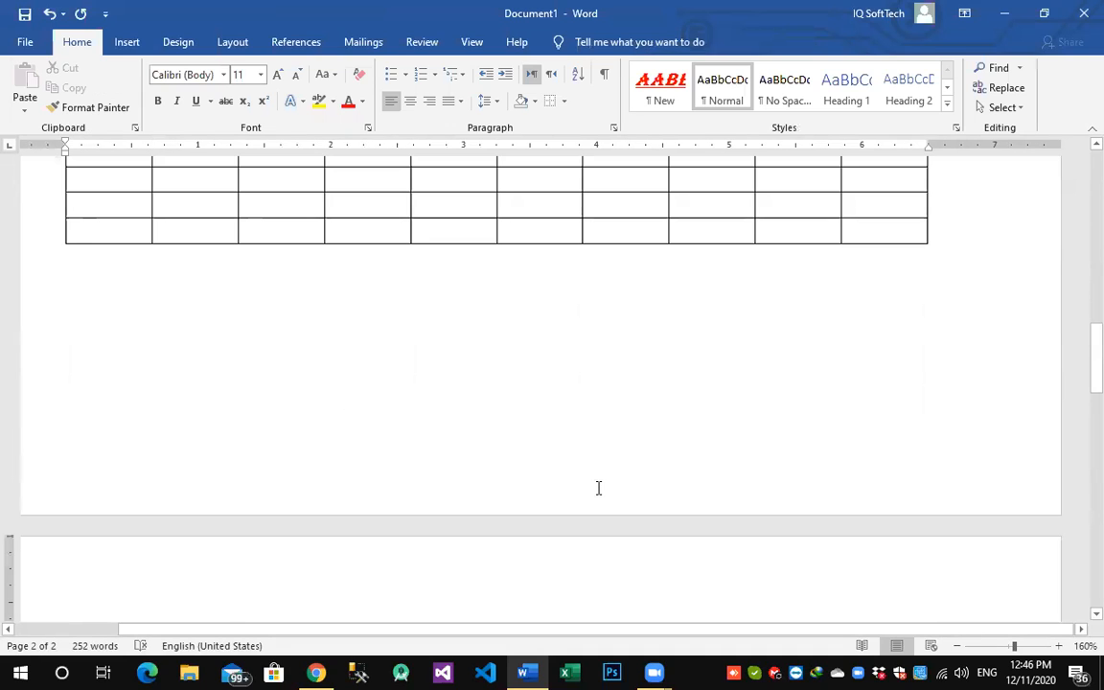
scroll(598, 488, up, 15)
scroll(511, 499, down, 6)
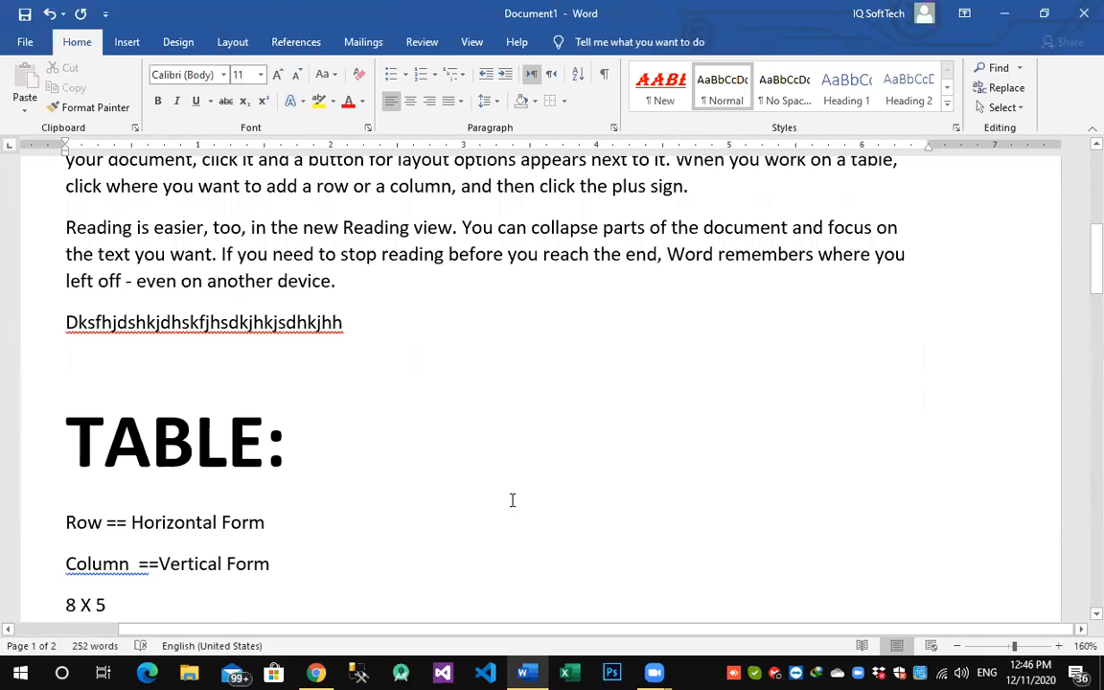
- Slightly widen the fourth column of the ten-column table by shifting its border with the fifth column
scroll(512, 499, down, 4)
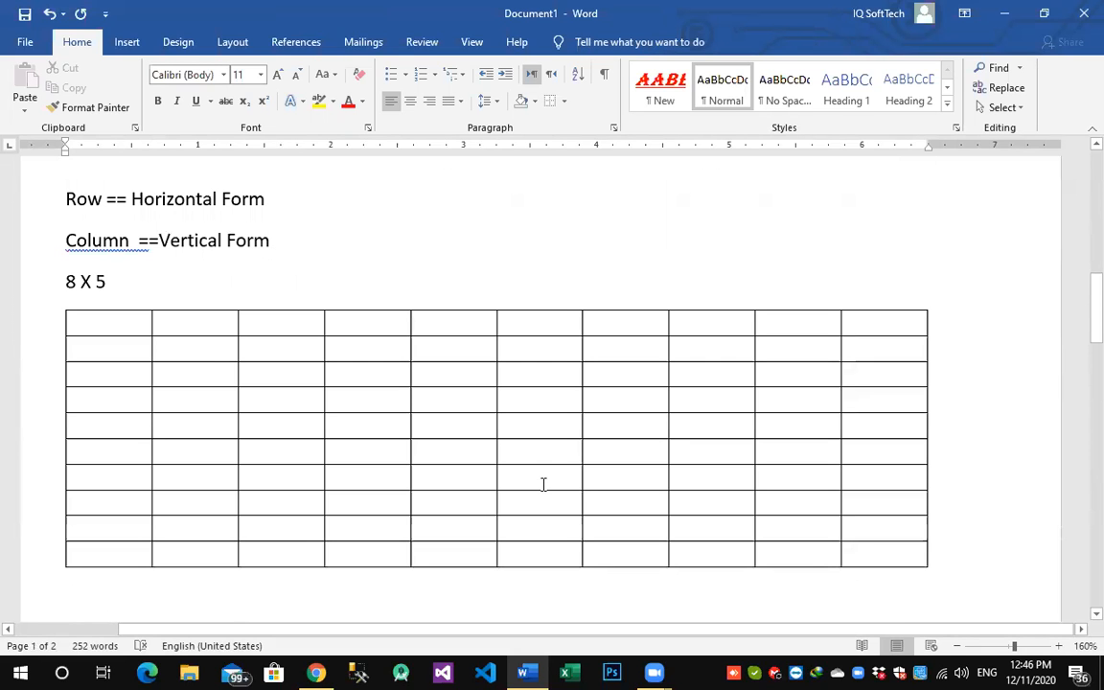
scroll(539, 487, down, 1)
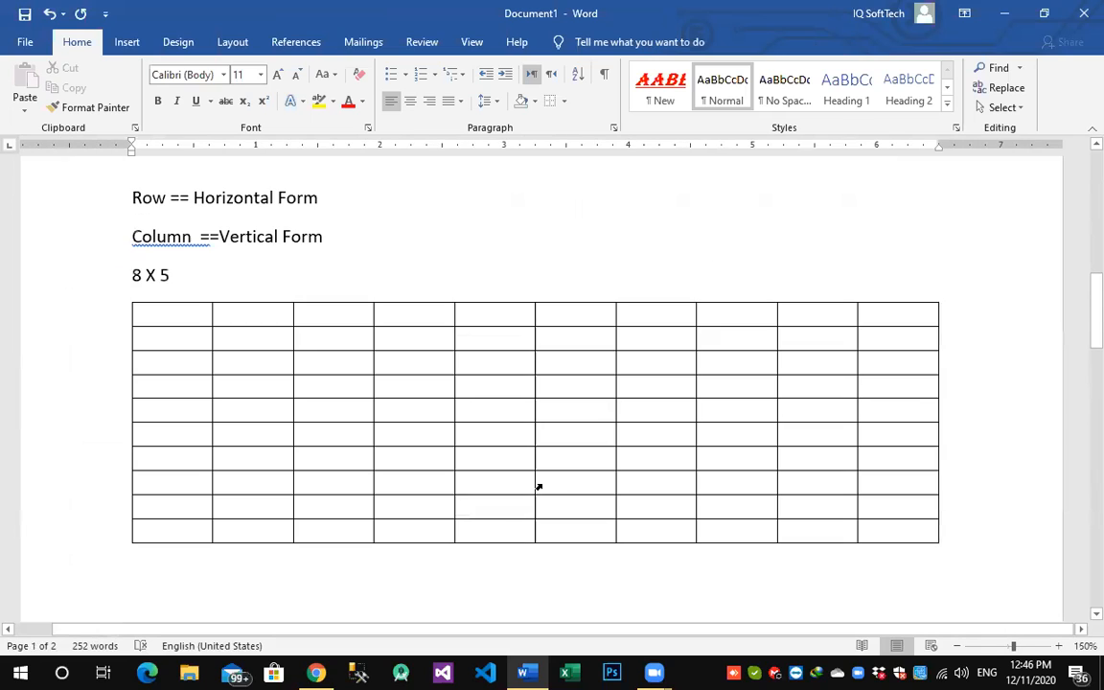
scroll(543, 484, down, 1)
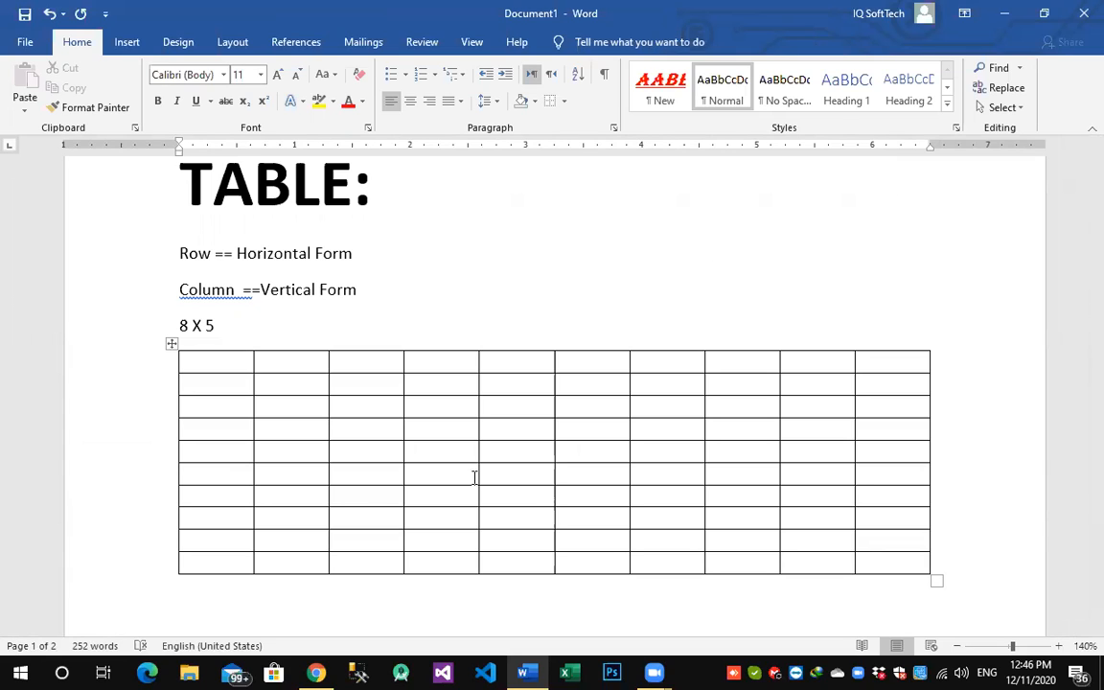
drag(479, 474, 572, 476)
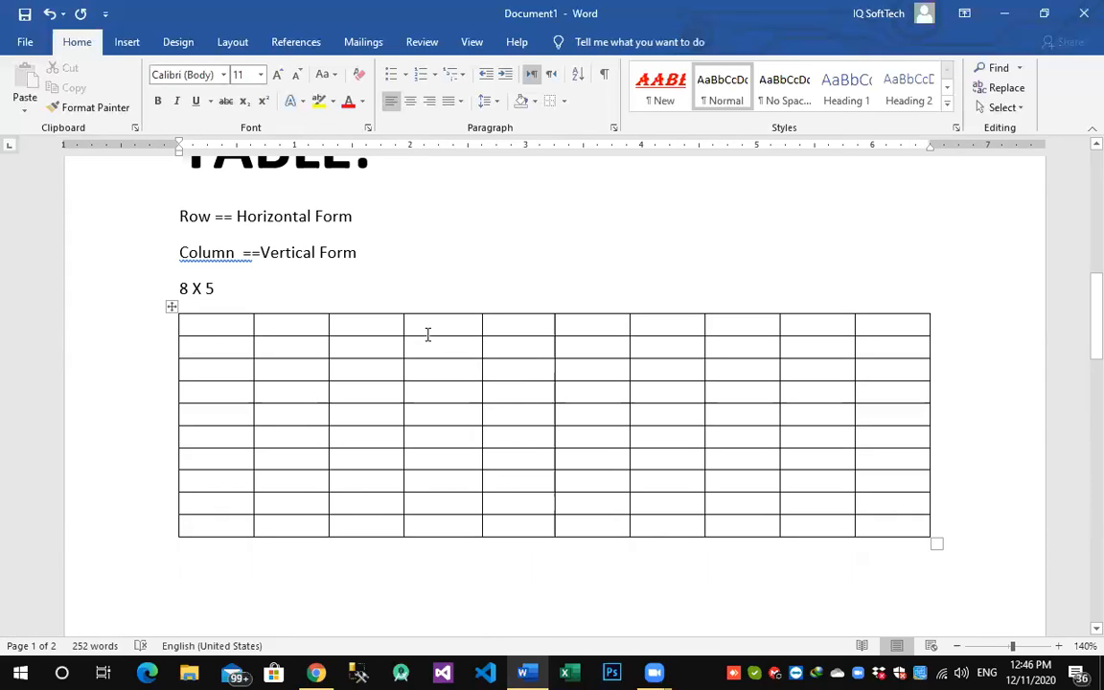
- Enter the headings "Sno", "Name" and "FatherName" in the first three cells of the ten-column table's top row
key(Down)
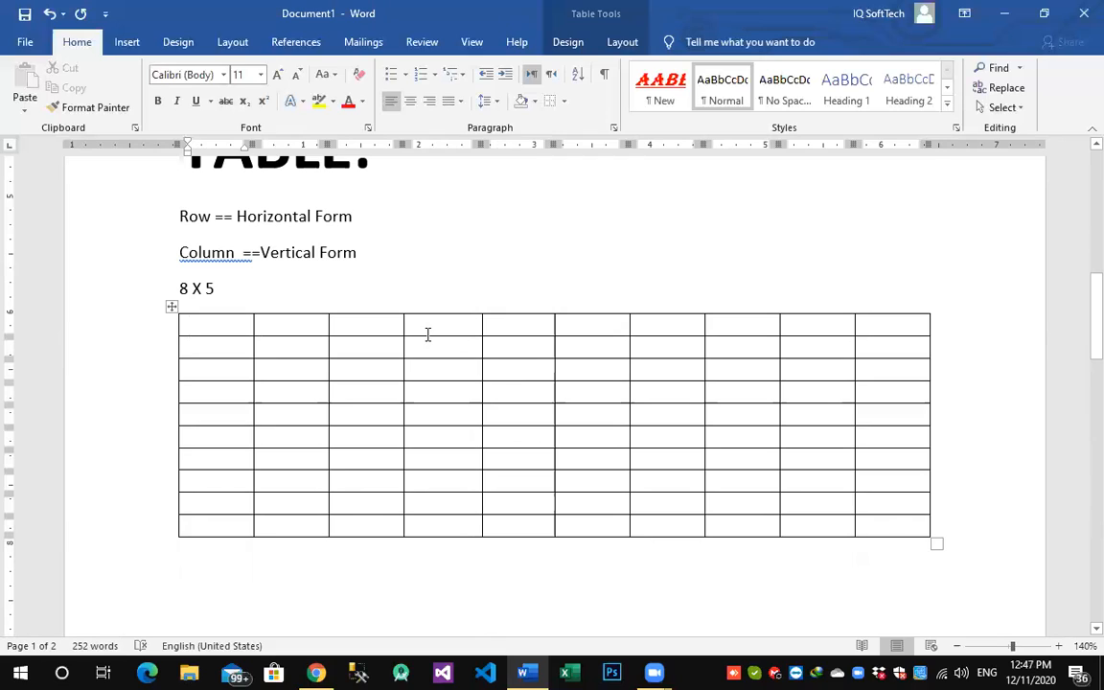
text(Sno)
key(Tab)
click(234, 332)
mouse_move(569, 306)
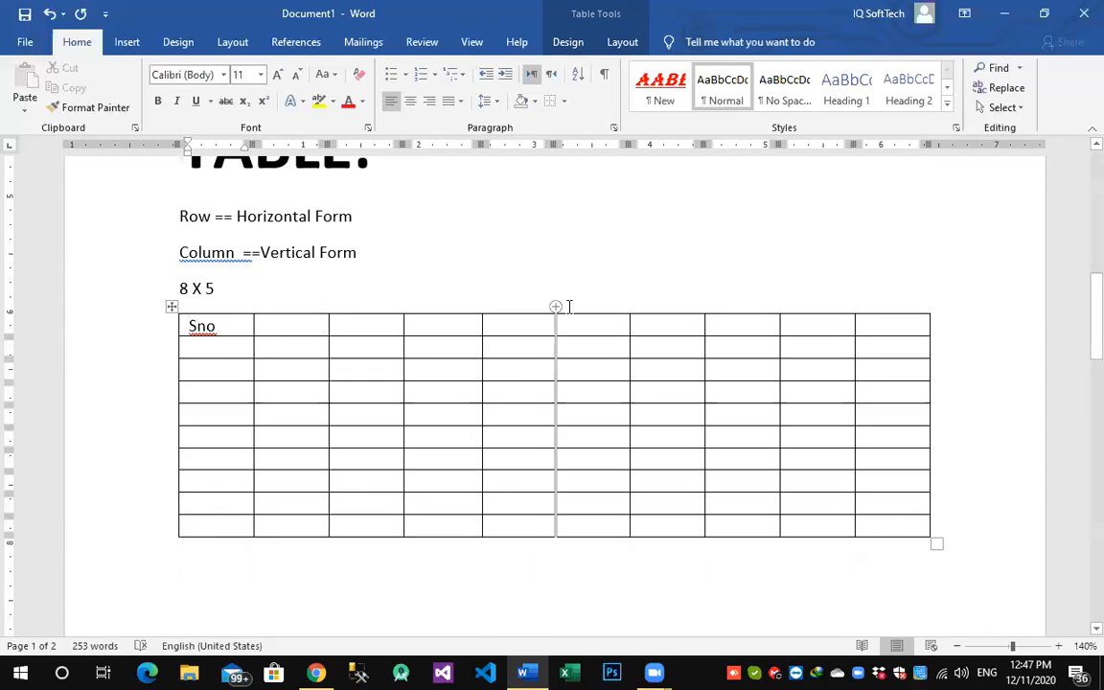
click(272, 320)
text(Name)
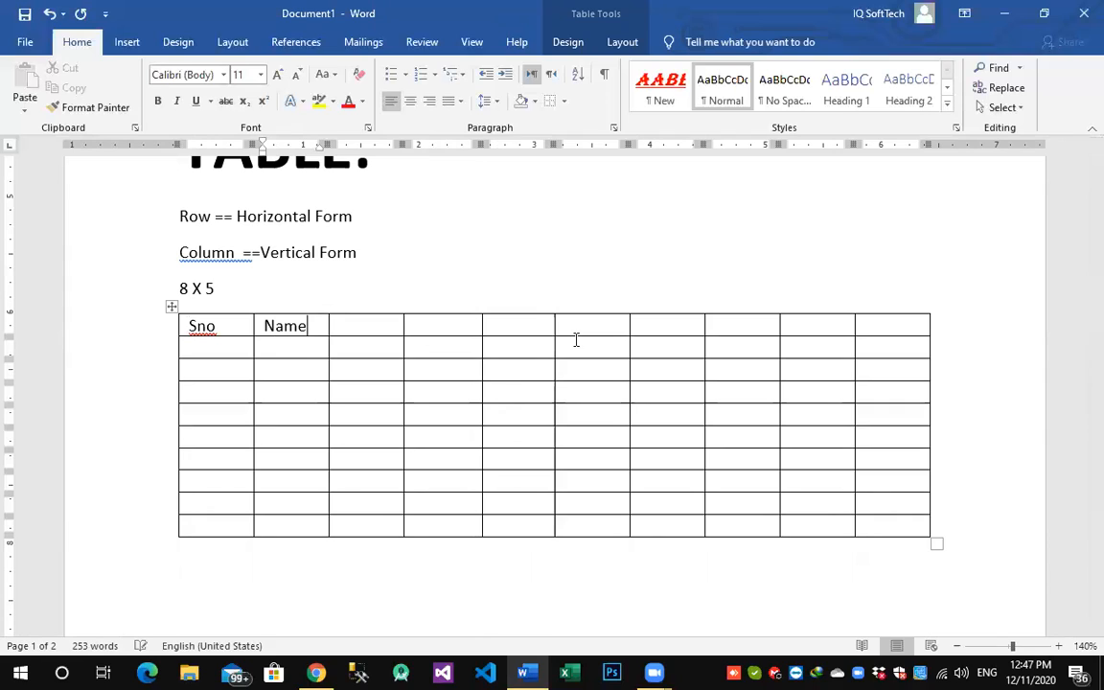
key(Tab)
text(Fathe)
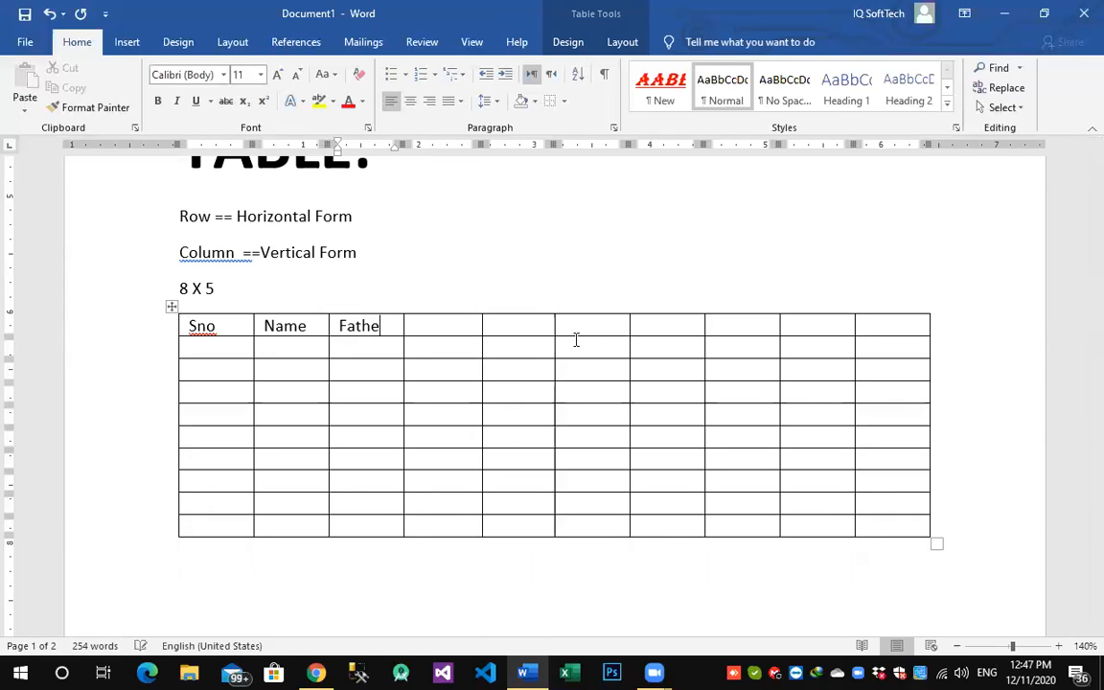
text(rName)
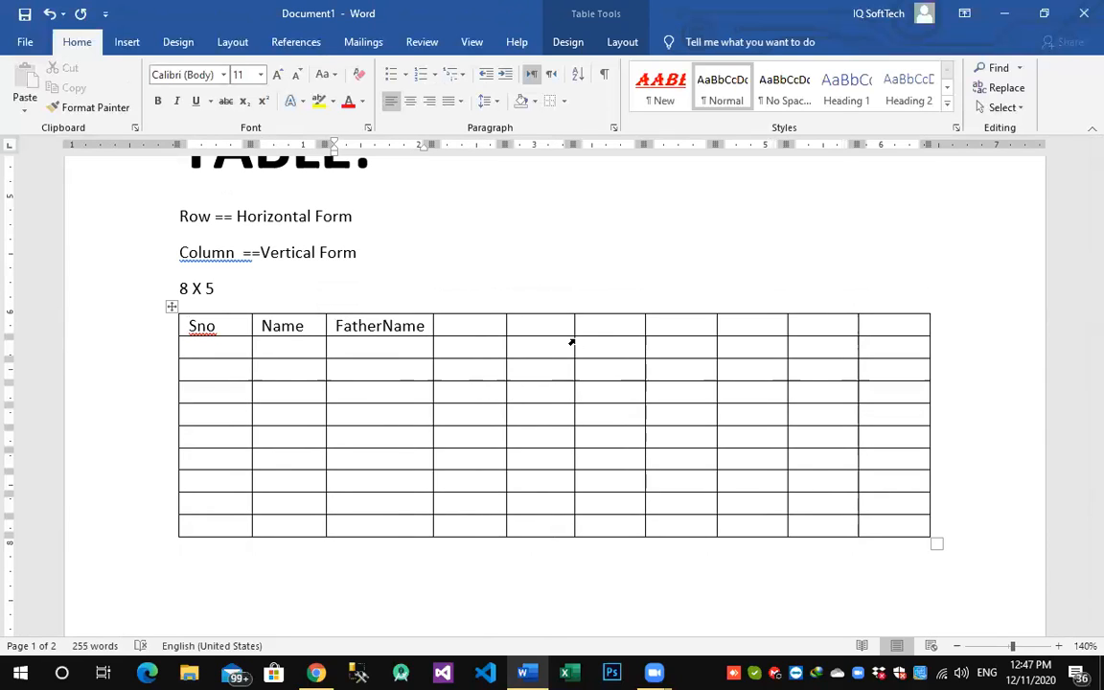
- Continue the header row with "Course", "Age", "Contact" and "Address" in the fourth to seventh columns
key(Tab)
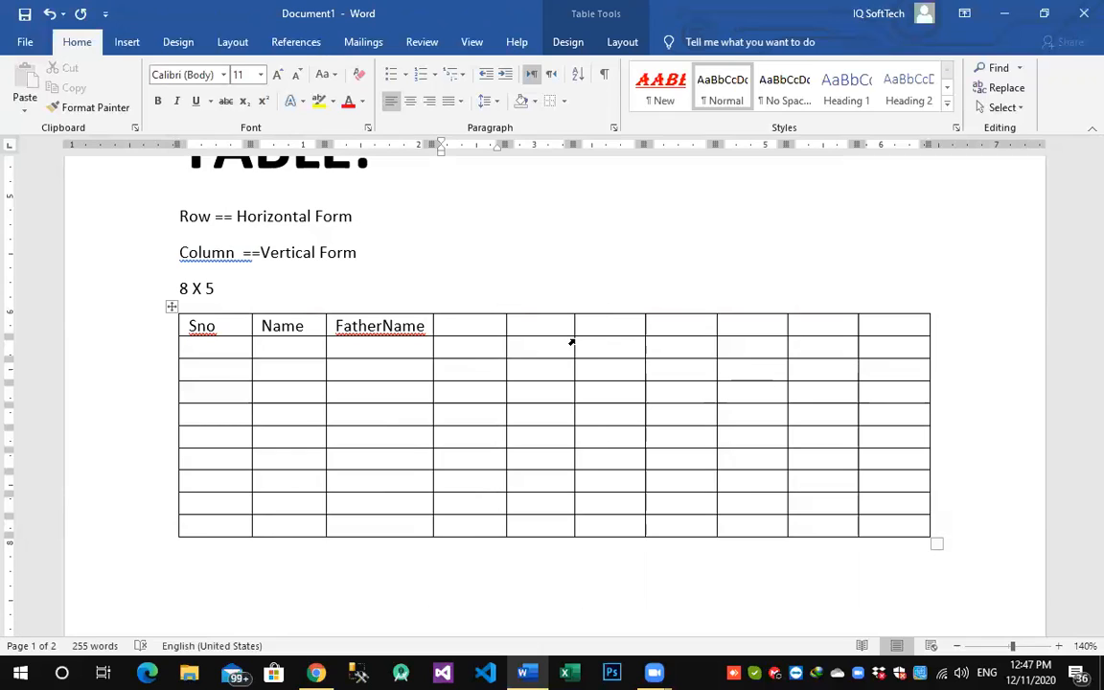
text(Course)
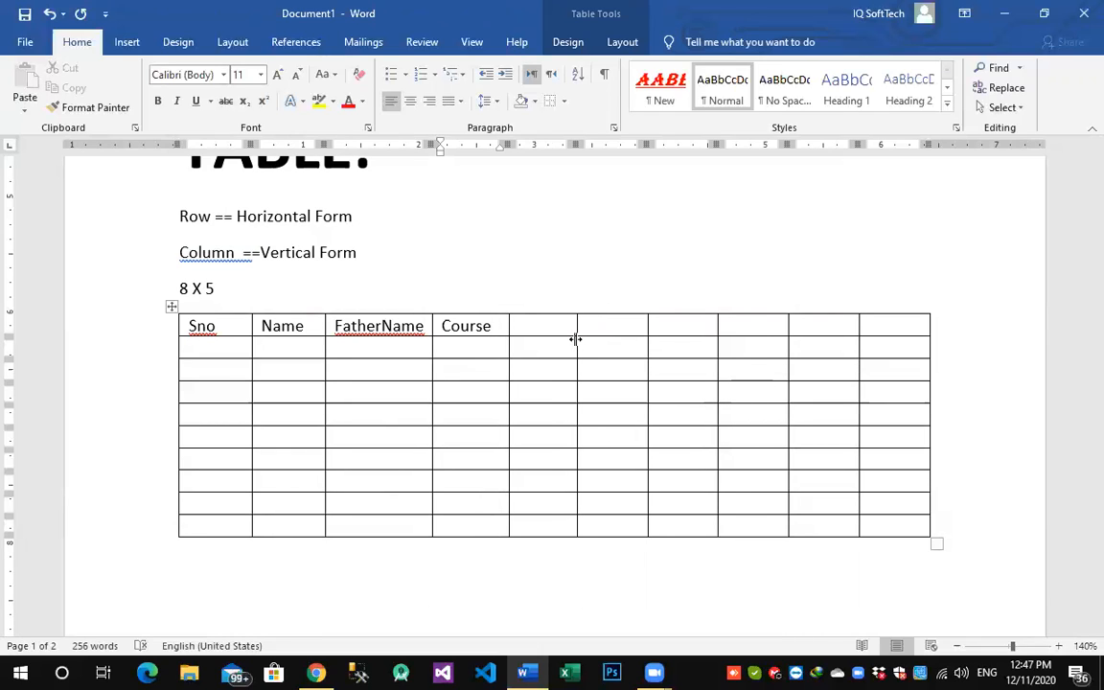
key(Tab)
text(Age)
key(Tab)
text(Co)
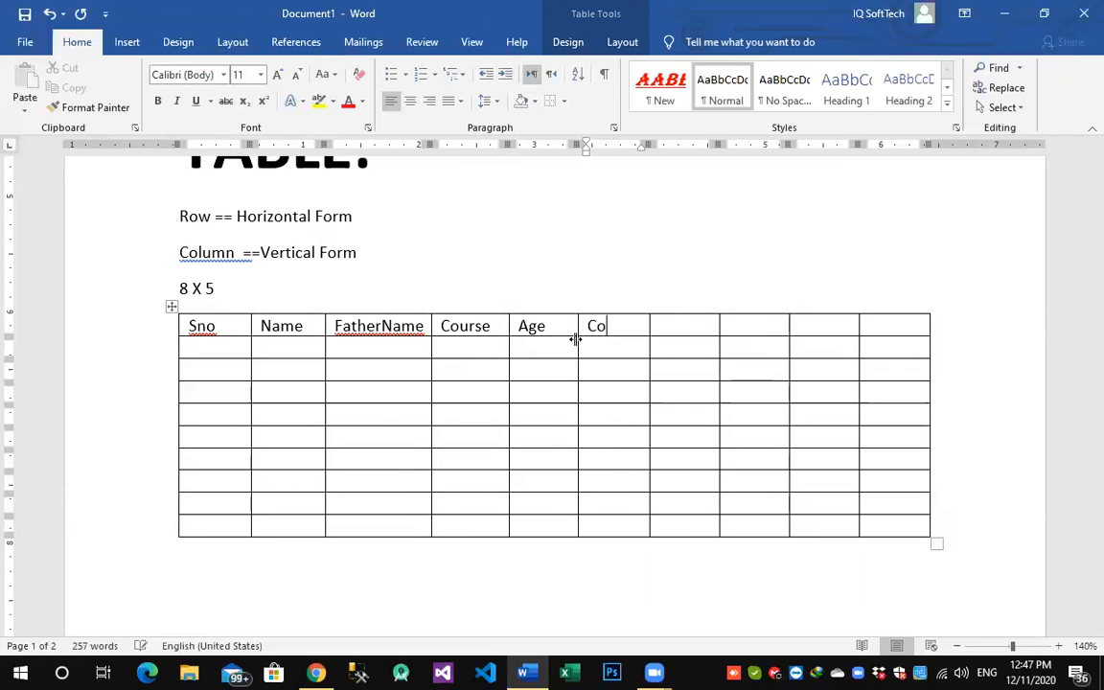
text(ntact)
key(Tab)
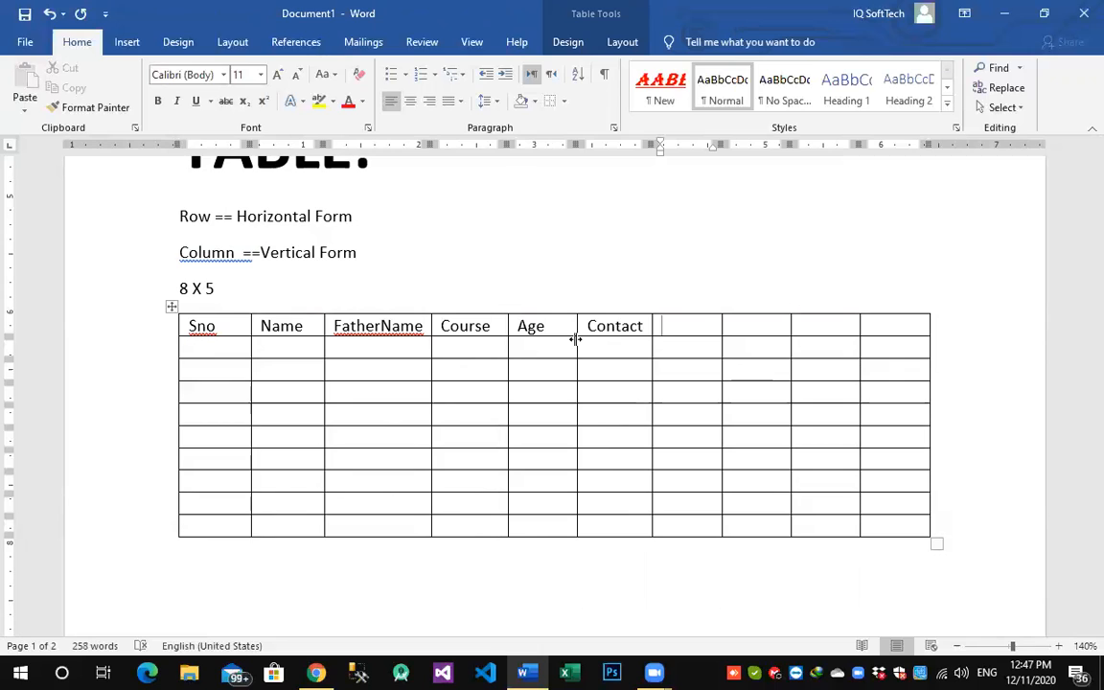
text(Add)
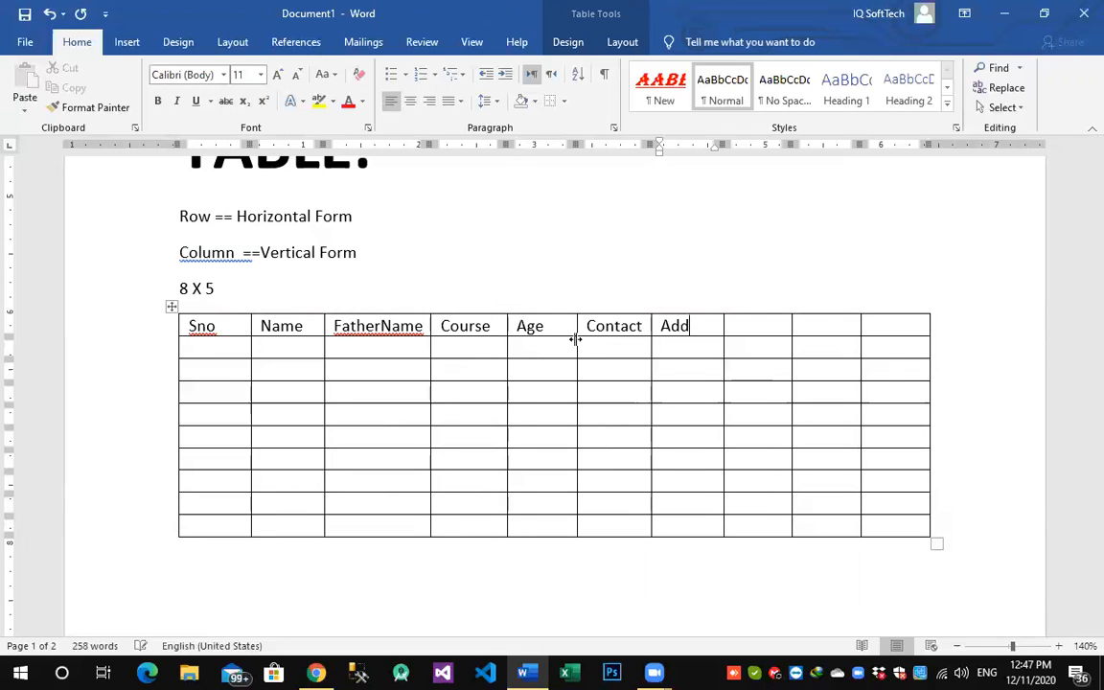
text(ress)
- Complete the header row with "Grade", "Position" and "Rank" in the last three columns
key(Tab)
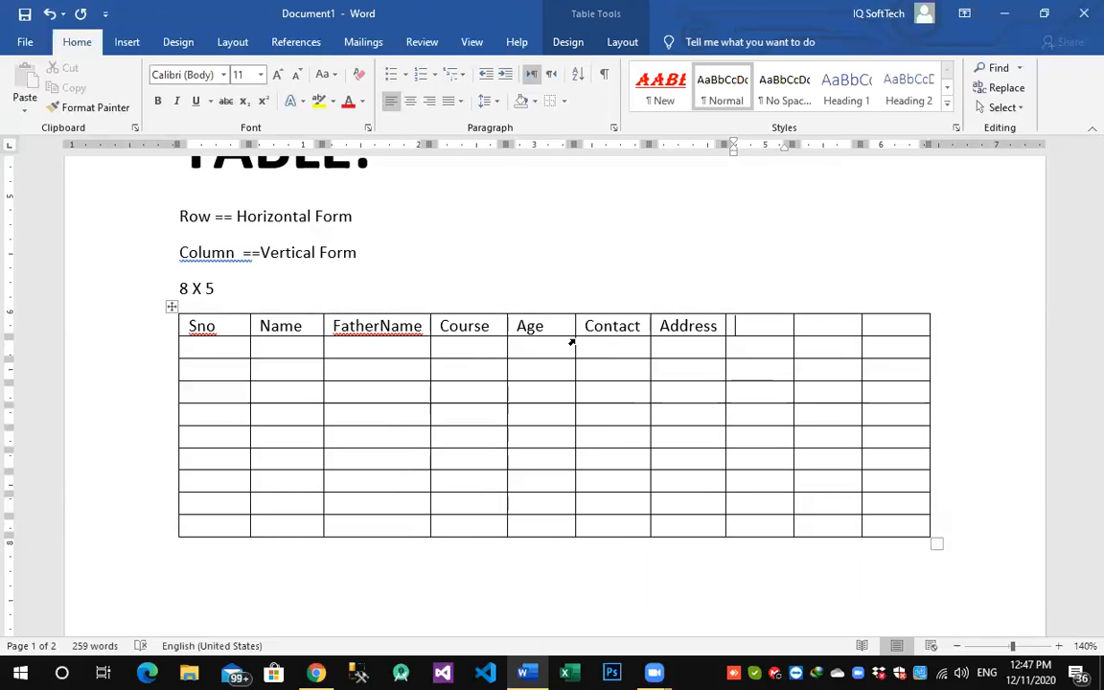
text(GRae)
key(BackSpace)
key(BackSpace)
key(BackSpace)
text(d)
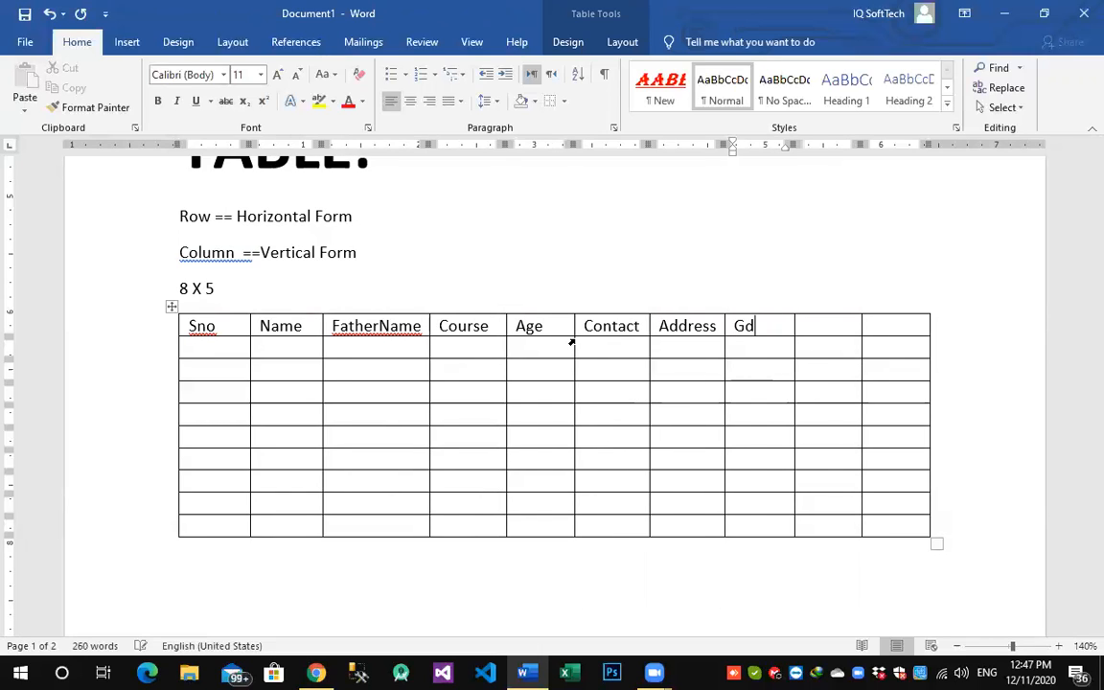
key(BackSpace)
text(rade)
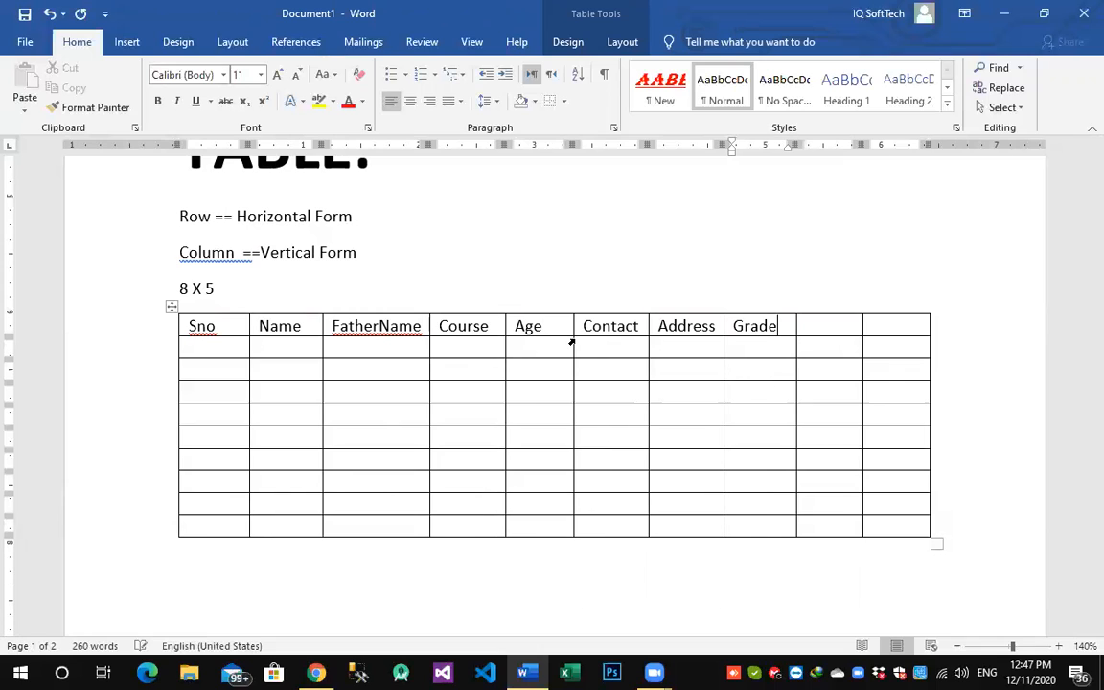
key(Tab)
text(Position)
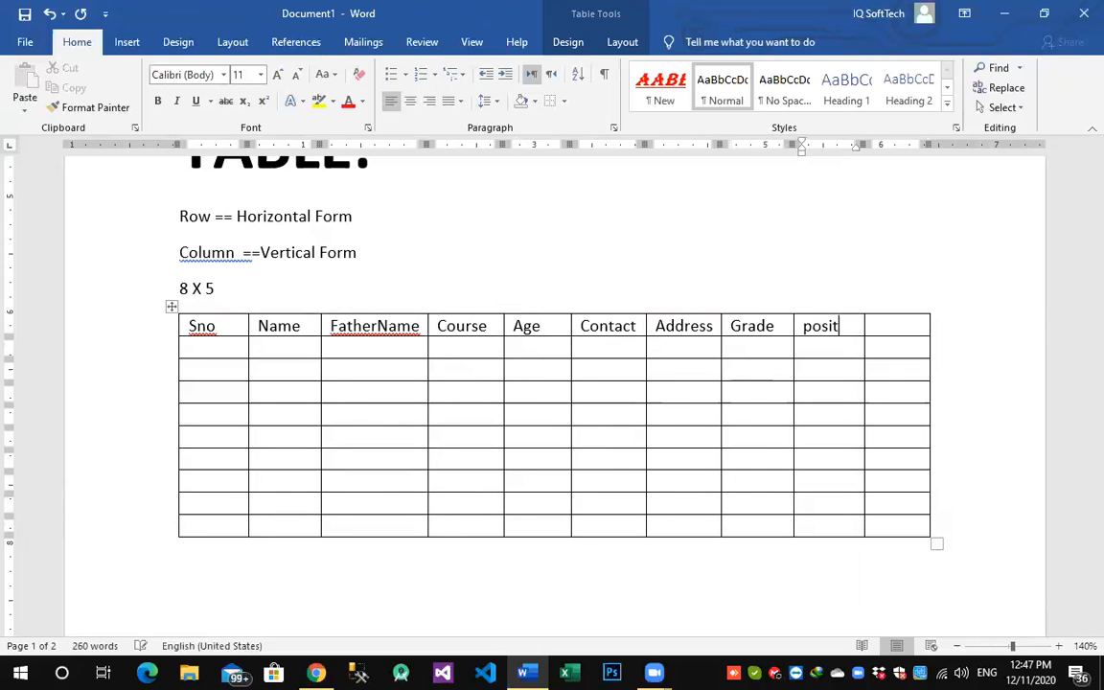
key(Tab)
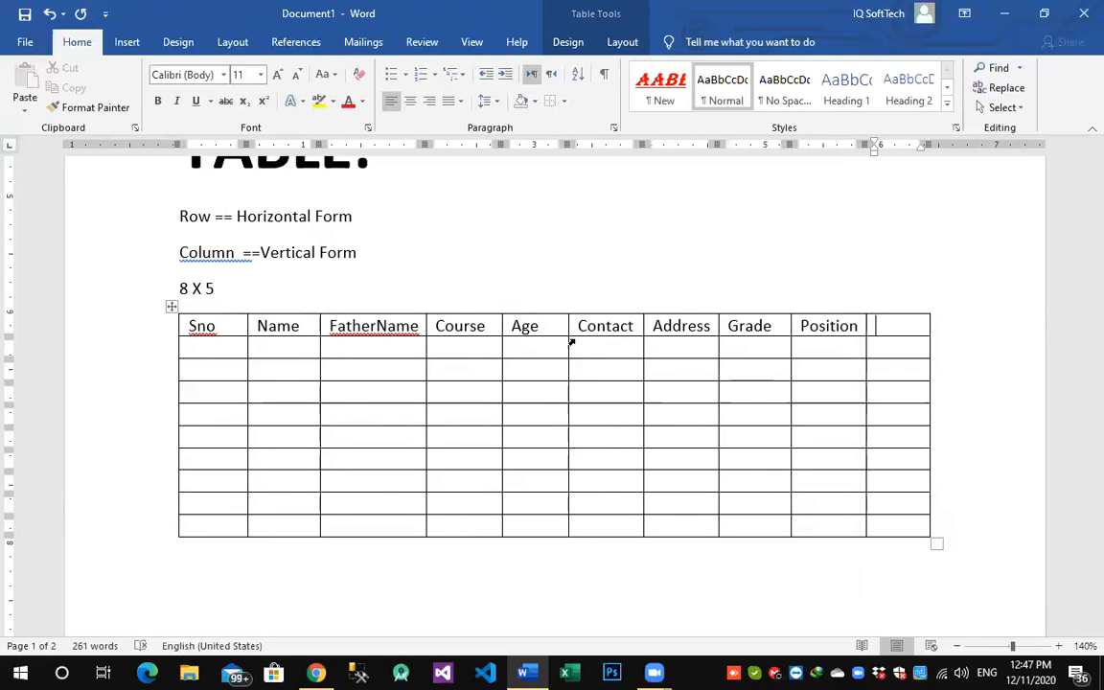
text(Rank)
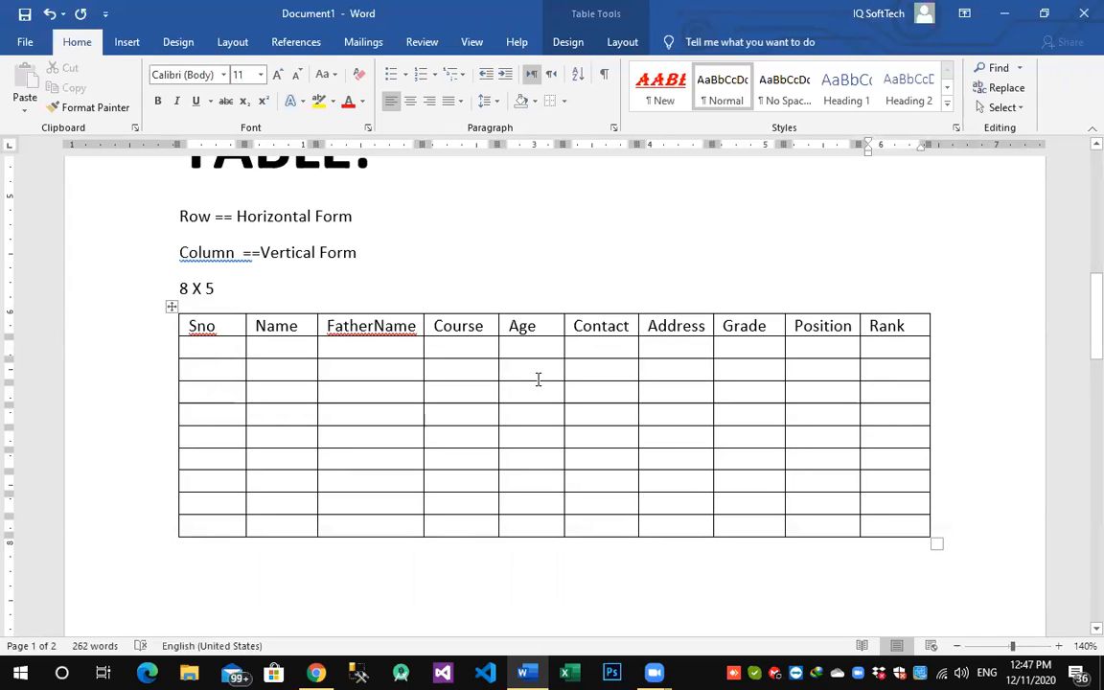
- Number the rows under the Sno heading from 1 to 9, one number per cell
click(210, 355)
text(1)
key(Down)
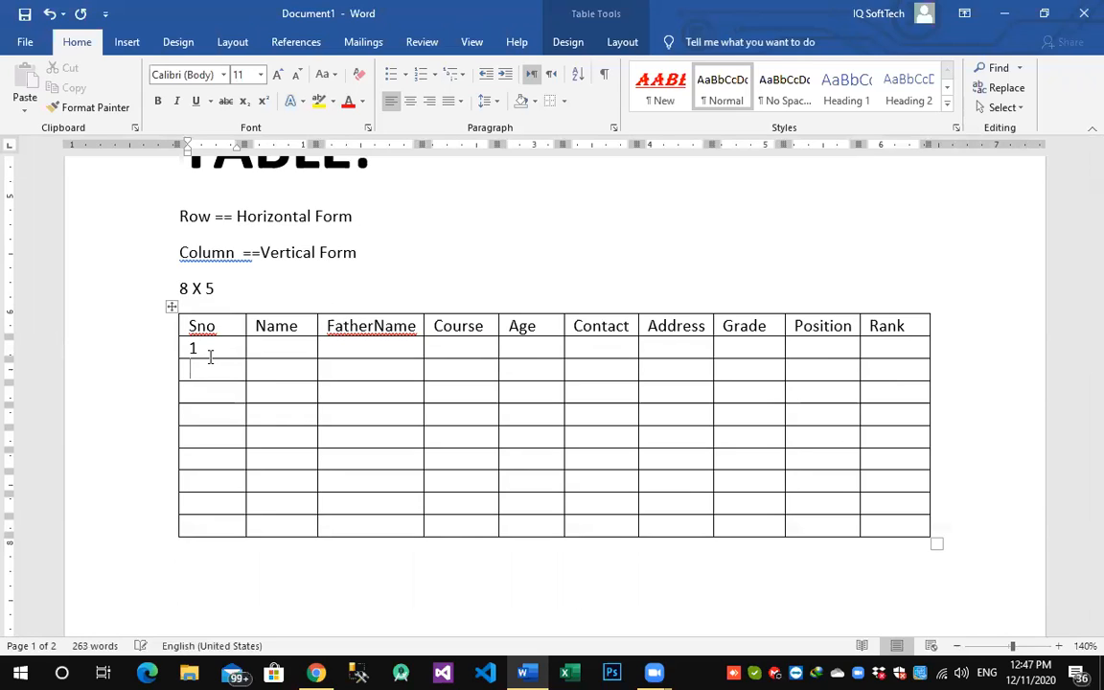
text(1)
key(BackSpace)
text(2)
key(Down)
text(3)
key(Down)
text(4)
key(Down)
text(5)
key(Down)
text(6)
key(Down)
text(7)
key(Down)
text(8)
key(Down)
text(9)
key(Up)
key(Right)
key(Right)
key(Up)
key(Up)
key(Up)
key(Up)
key(Up)
key(Up)
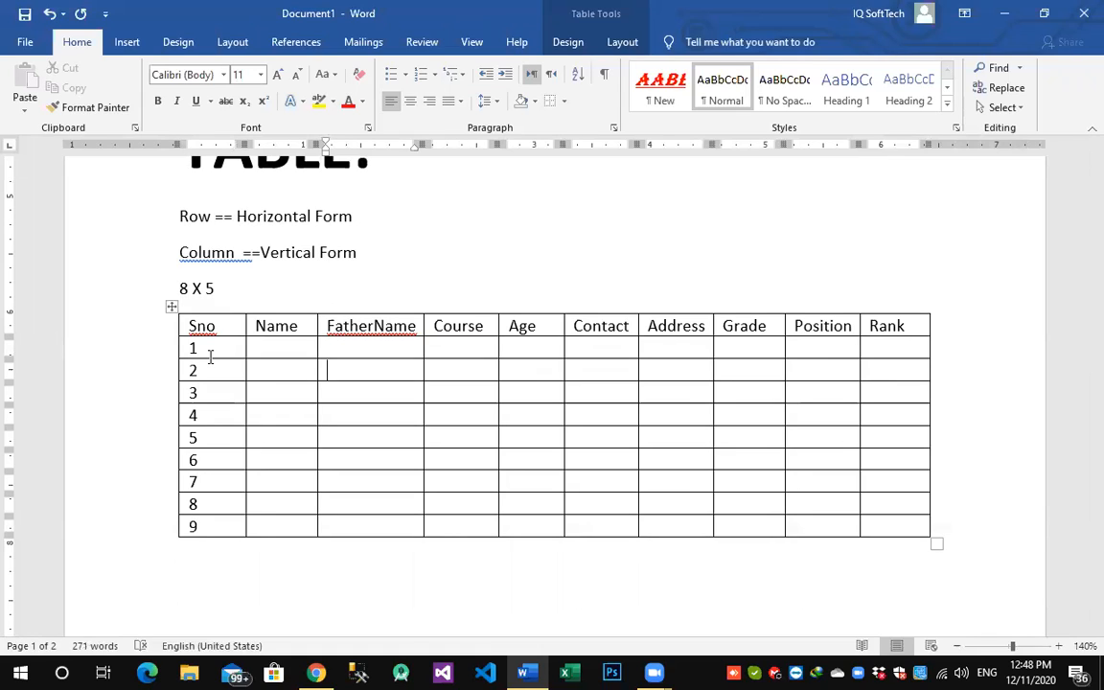
key(Up)
key(Left)
key(Left)
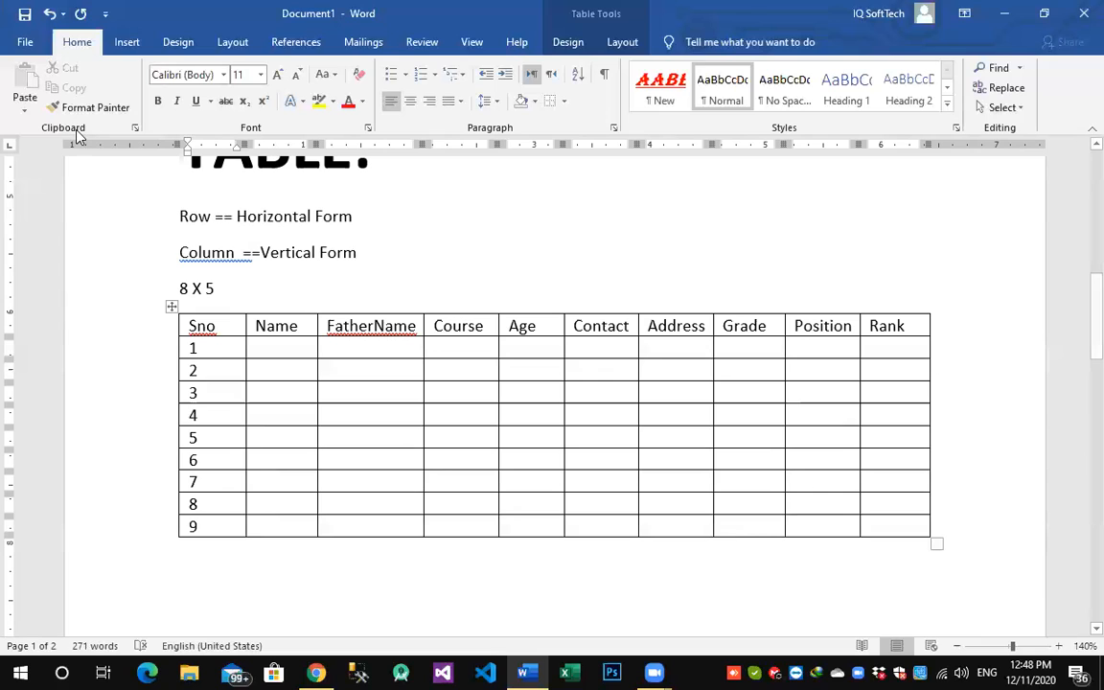
- Bring up the Insert commands to reach the table creation options
click(134, 45)
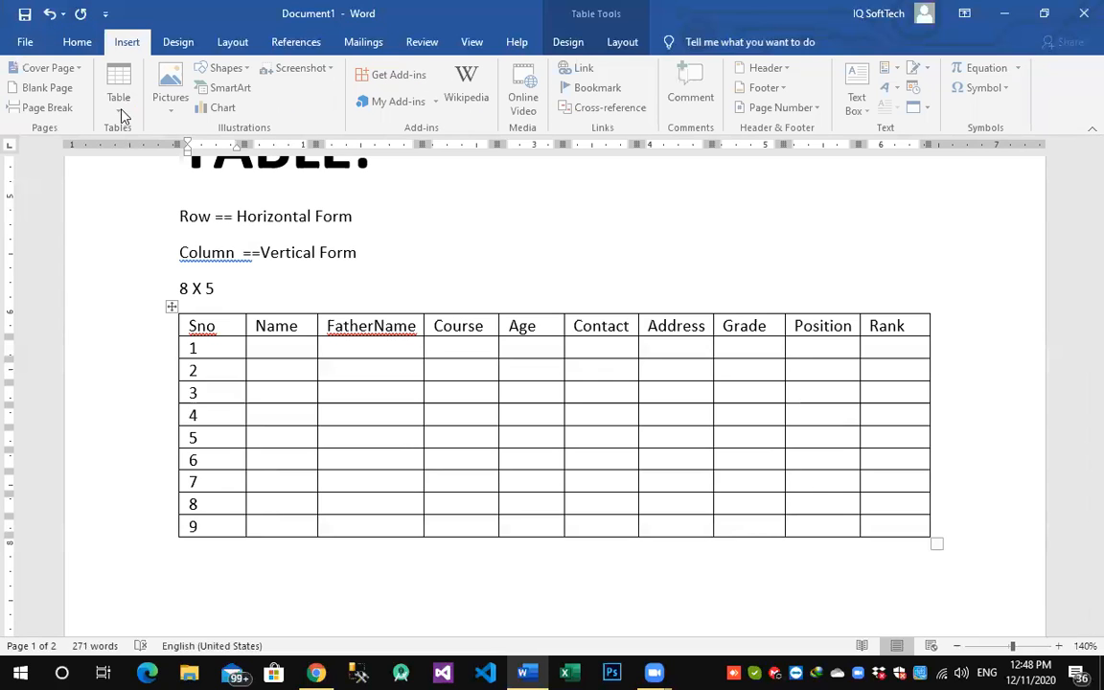